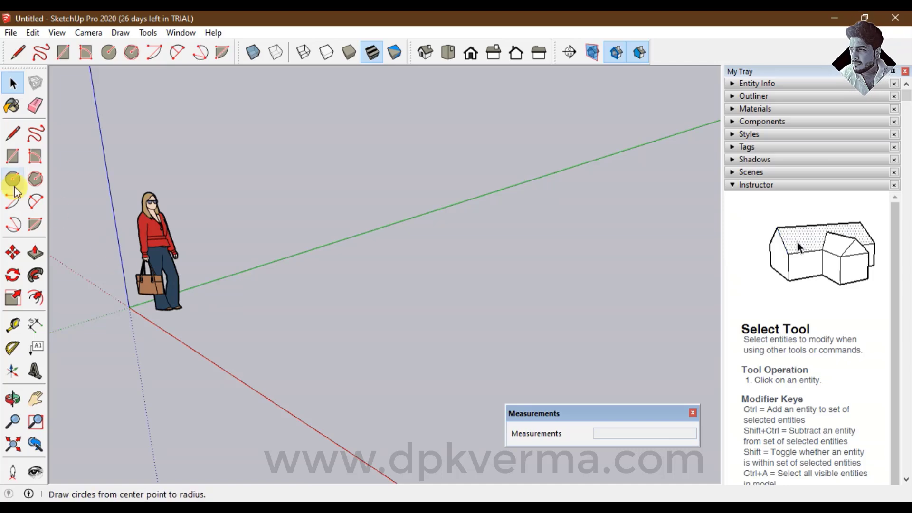
- Draw a ground rectangle beside the figure and push/pull it up into a tall box
{"action": "left_click", "coordinate": [13, 156]}
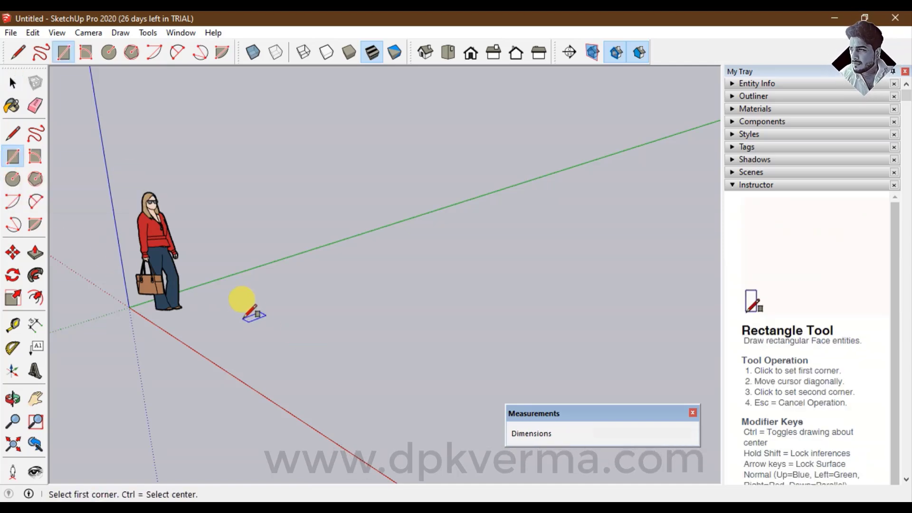
{"action": "left_click", "coordinate": [244, 314]}
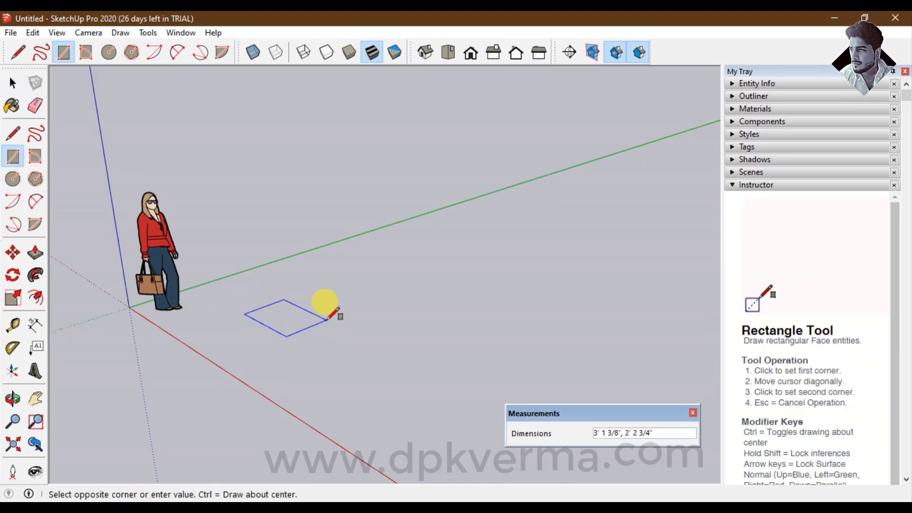
{"action": "left_click", "coordinate": [327, 321]}
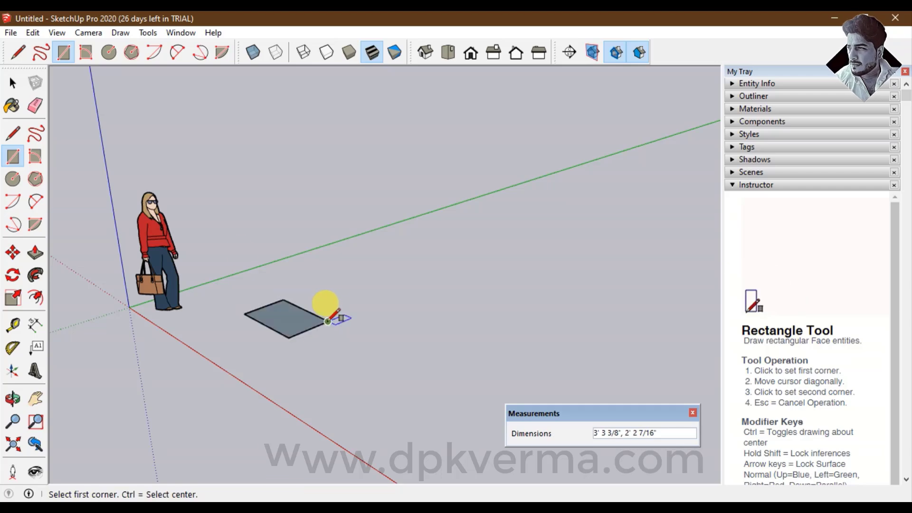
{"action": "left_click", "coordinate": [35, 253]}
{"action": "left_click", "coordinate": [285, 319]}
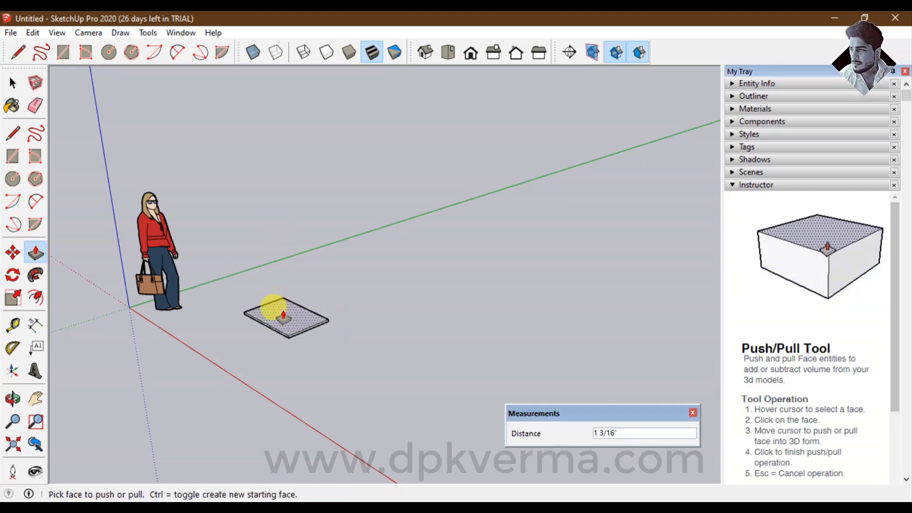
{"action": "left_click", "coordinate": [270, 306]}
{"action": "left_click", "coordinate": [278, 186]}
{"action": "mouse_move", "coordinate": [264, 177]}
{"action": "middle_mouse_down"}
{"action": "mouse_move", "coordinate": [428, 285]}
{"action": "mouse_move", "coordinate": [306, 282]}
{"action": "middle_mouse_up"}
{"action": "left_click", "coordinate": [13, 83]}
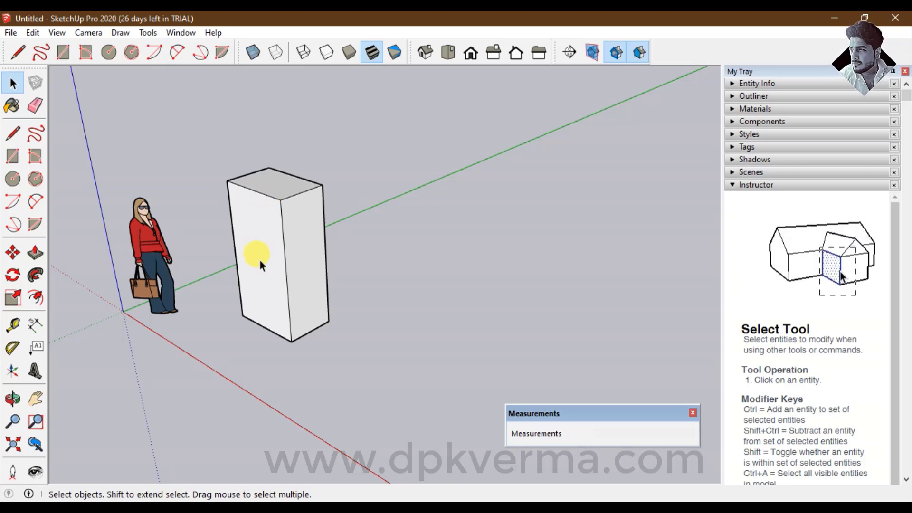
{"action": "left_click", "coordinate": [12, 156]}
{"action": "left_click", "coordinate": [294, 227]}
{"action": "left_click", "coordinate": [315, 261]}
{"action": "left_click", "coordinate": [13, 83]}
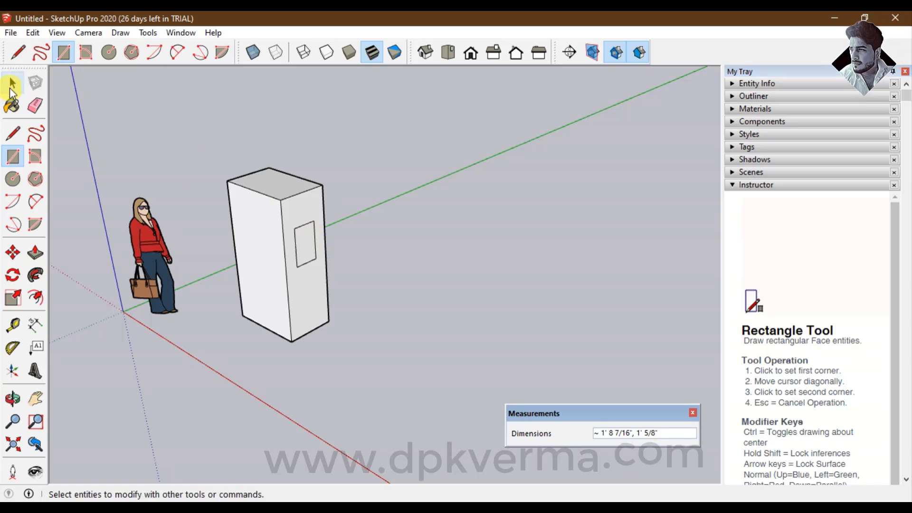
{"action": "left_click", "coordinate": [37, 250]}
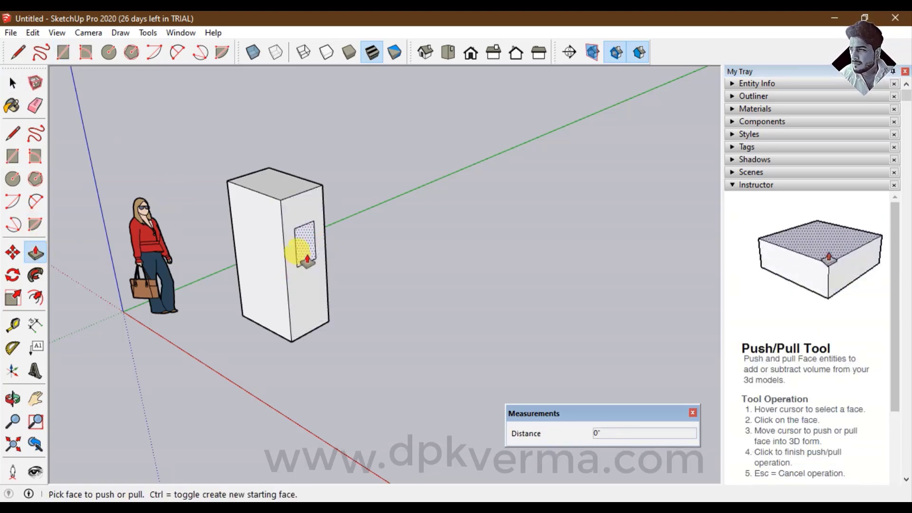
{"action": "left_click", "coordinate": [301, 254]}
{"action": "left_click", "coordinate": [376, 270]}
{"action": "left_click", "coordinate": [10, 85]}
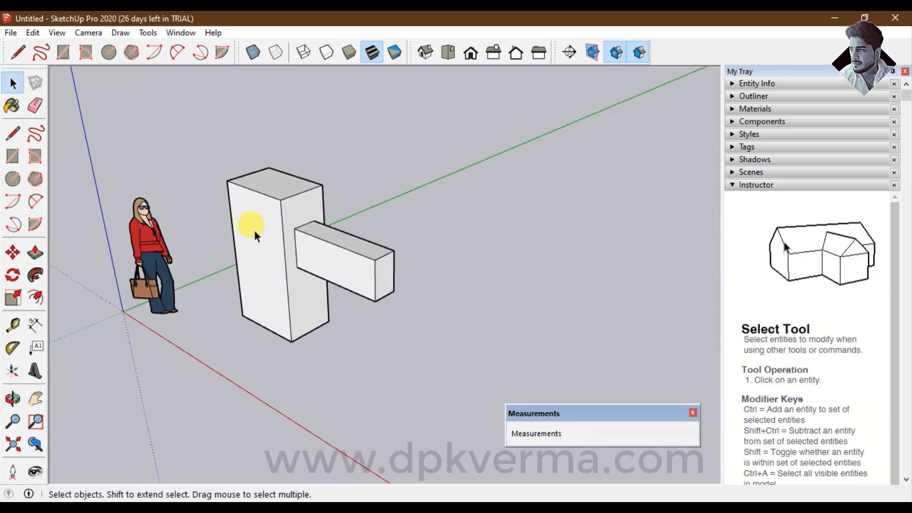
{"action": "triple_click", "coordinate": [246, 242]}
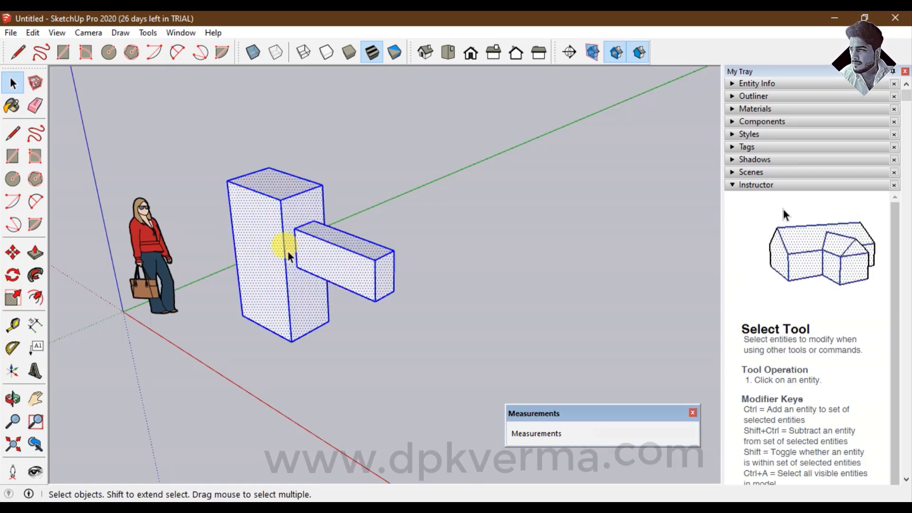
{"action": "key", "text": "ctrl+z"}
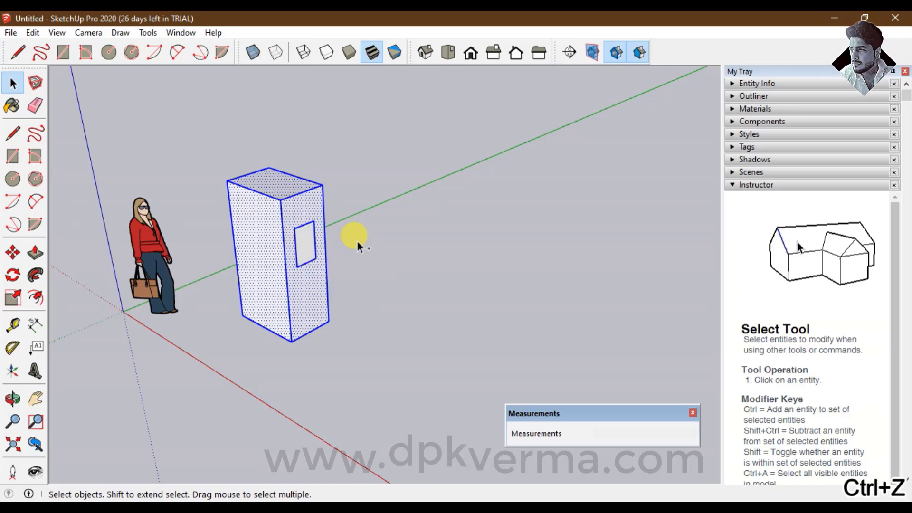
{"action": "key", "text": "ctrl+z"}
{"action": "left_click", "coordinate": [362, 249]}
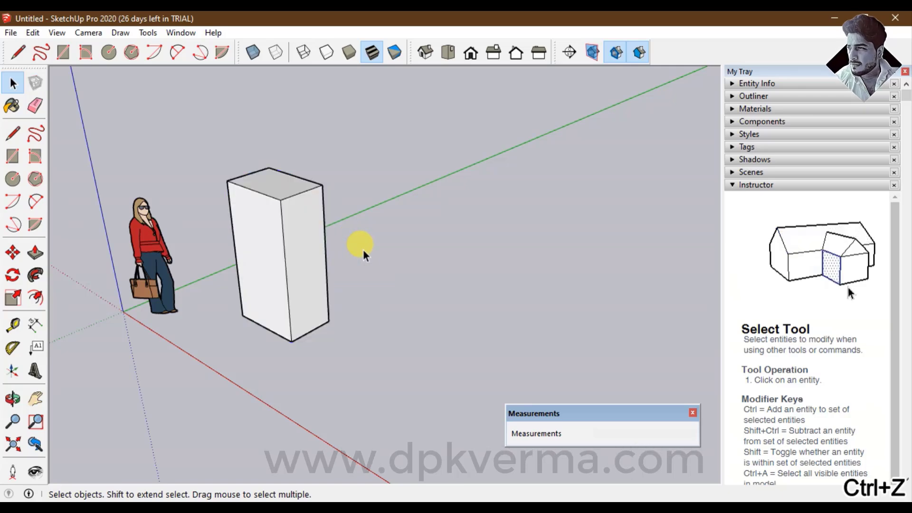
{"action": "triple_click", "coordinate": [311, 235]}
- Make the tall box a group, then draw and pull a block out from its side
{"action": "right_click", "coordinate": [303, 220]}
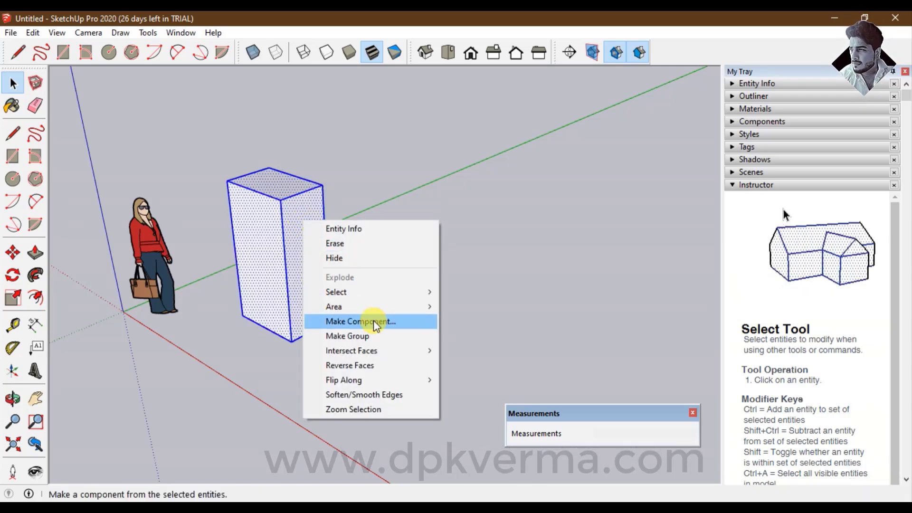
{"action": "left_click", "coordinate": [377, 337]}
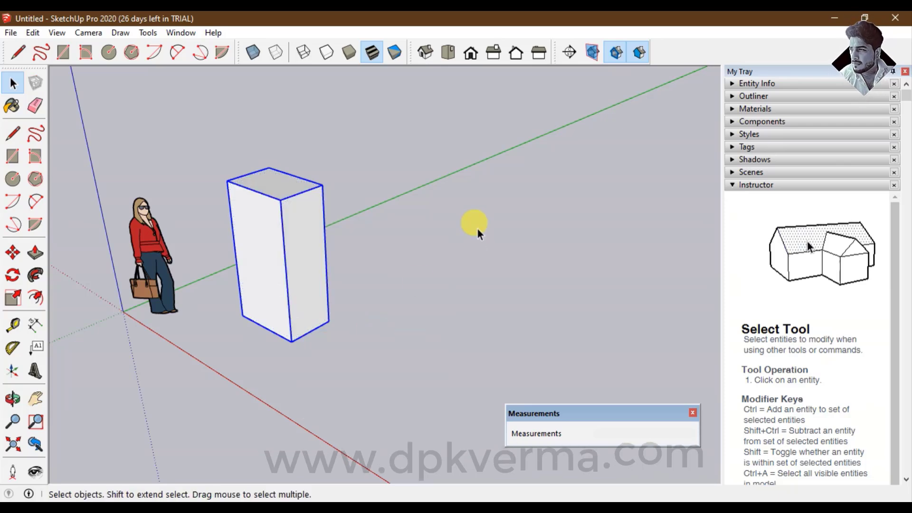
{"action": "left_click", "coordinate": [13, 156]}
{"action": "left_click", "coordinate": [295, 228]}
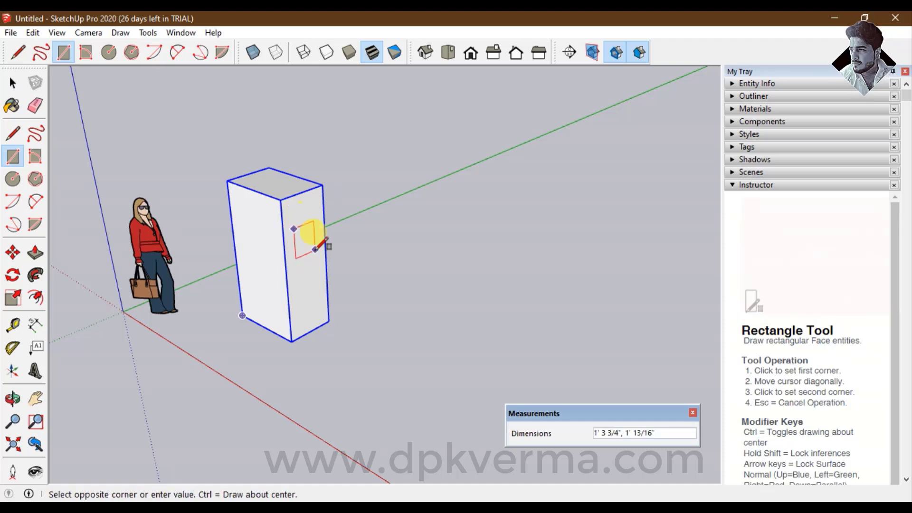
{"action": "left_click", "coordinate": [314, 252]}
{"action": "left_click", "coordinate": [35, 252]}
{"action": "left_click_drag", "start_coordinate": [311, 270], "coordinate": [344, 257]}
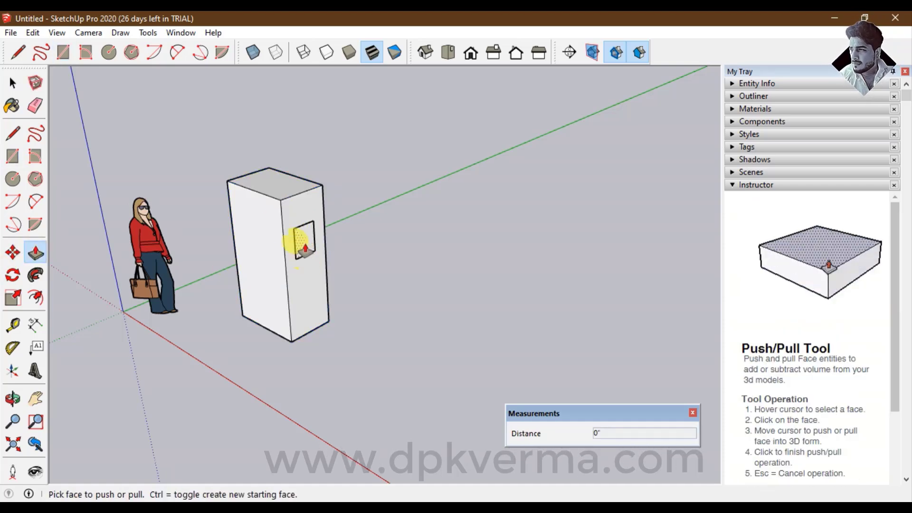
{"action": "left_click", "coordinate": [14, 84]}
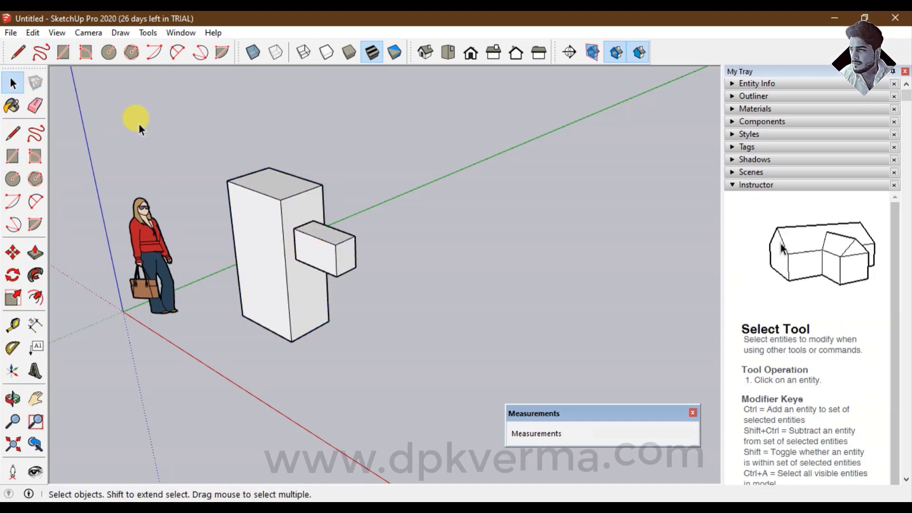
- Move the grouped box to show the side block stays behind, then undo the move
{"action": "left_click", "coordinate": [12, 252]}
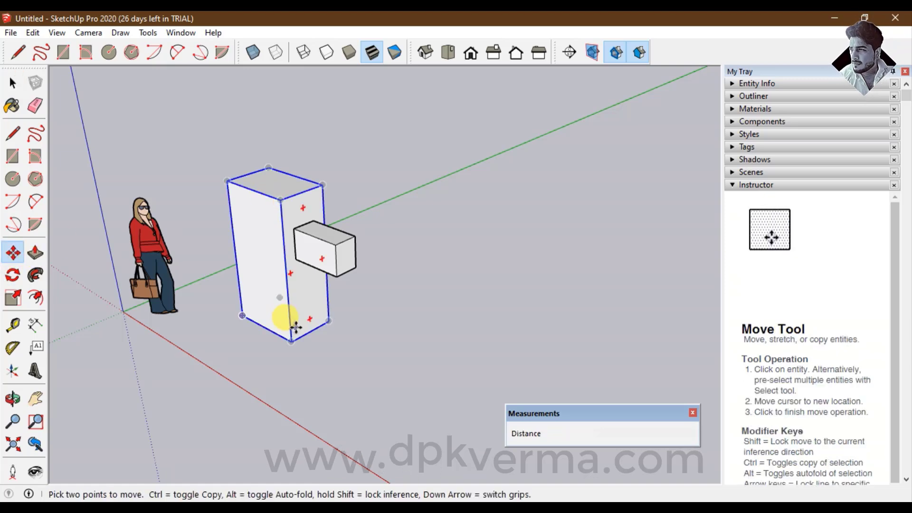
{"action": "left_click", "coordinate": [291, 341]}
{"action": "left_click", "coordinate": [242, 280]}
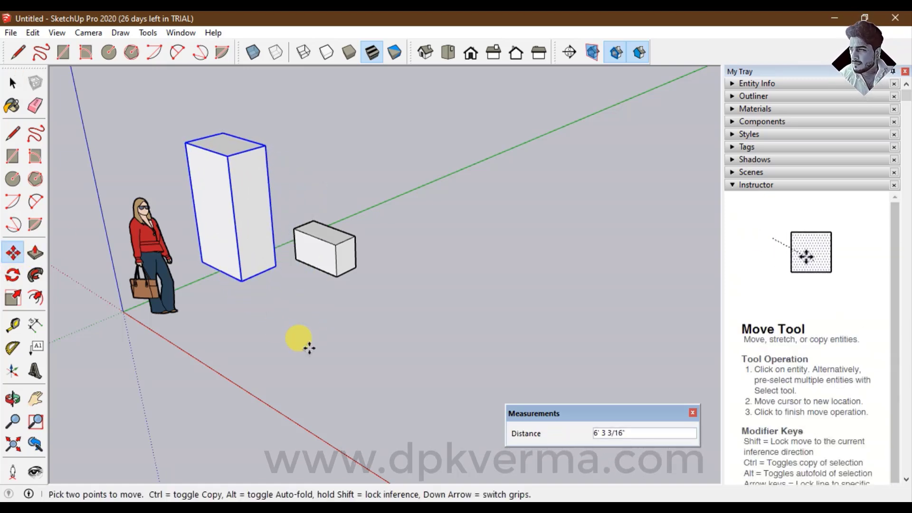
{"action": "key", "text": "ctrl+z"}
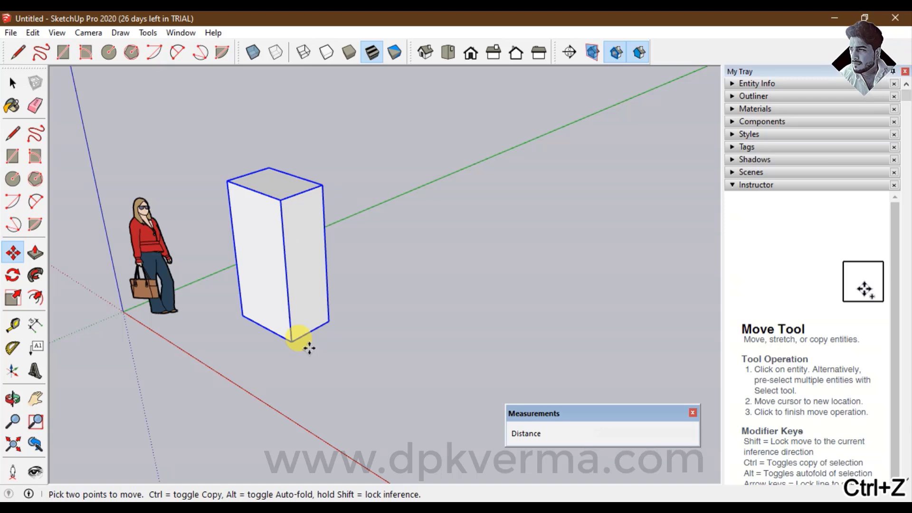
{"action": "key", "text": "space"}
{"action": "left_click", "coordinate": [421, 122]}
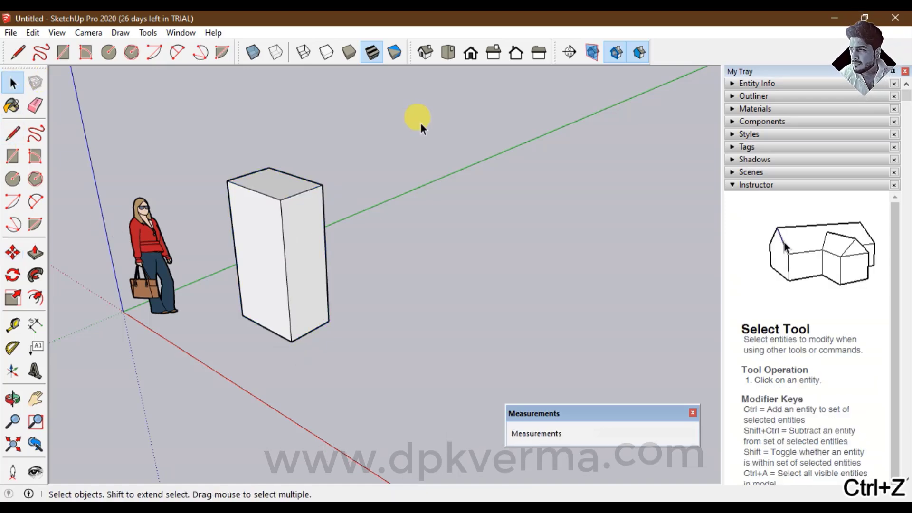
- Draw a flat rectangle on the ground in front of the tall box
{"action": "mouse_move", "coordinate": [195, 195]}
{"action": "middle_mouse_down"}
{"action": "mouse_move", "coordinate": [301, 280]}
{"action": "mouse_move", "coordinate": [244, 309]}
{"action": "mouse_move", "coordinate": [236, 291]}
{"action": "mouse_move", "coordinate": [250, 315]}
{"action": "middle_mouse_up"}
{"action": "left_click", "coordinate": [212, 280]}
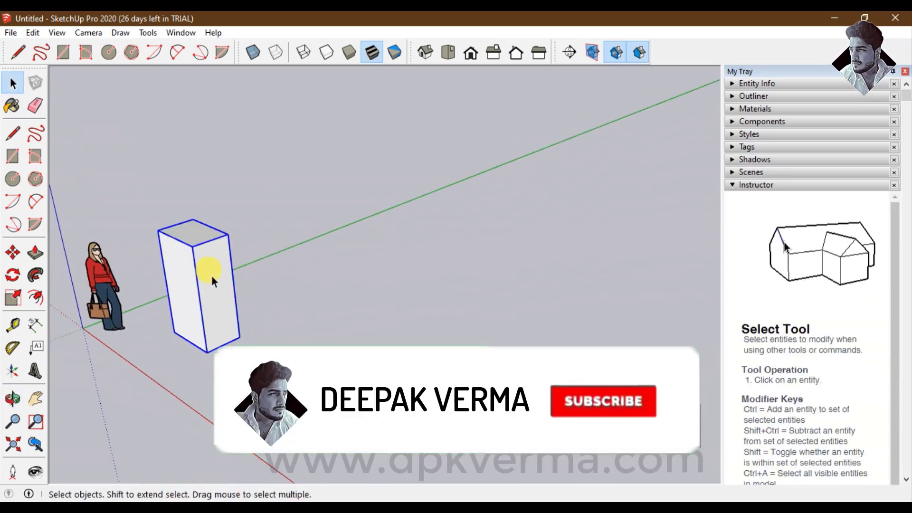
{"action": "mouse_move", "coordinate": [212, 280]}
{"action": "middle_mouse_down"}
{"action": "mouse_move", "coordinate": [209, 260]}
{"action": "mouse_move", "coordinate": [150, 246]}
{"action": "middle_mouse_up"}
{"action": "left_click", "coordinate": [12, 156]}
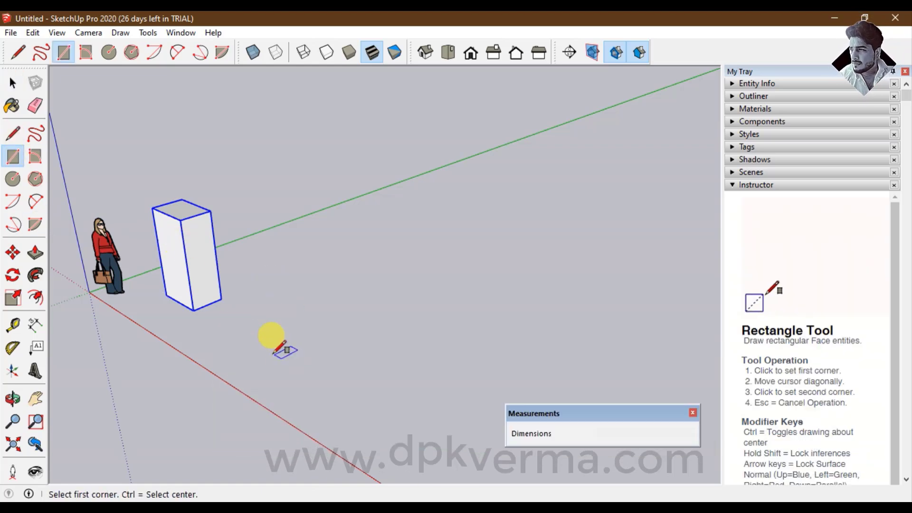
{"action": "left_click", "coordinate": [255, 350]}
{"action": "left_click", "coordinate": [336, 356]}
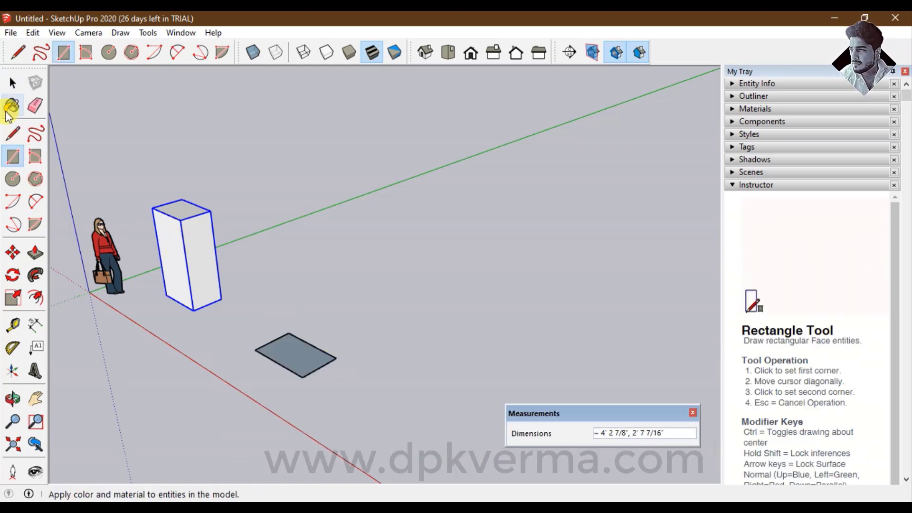
- Turn the ground rectangle into its own group and deselect it
{"action": "left_click", "coordinate": [12, 84]}
{"action": "left_click", "coordinate": [316, 357]}
{"action": "right_click", "coordinate": [316, 357]}
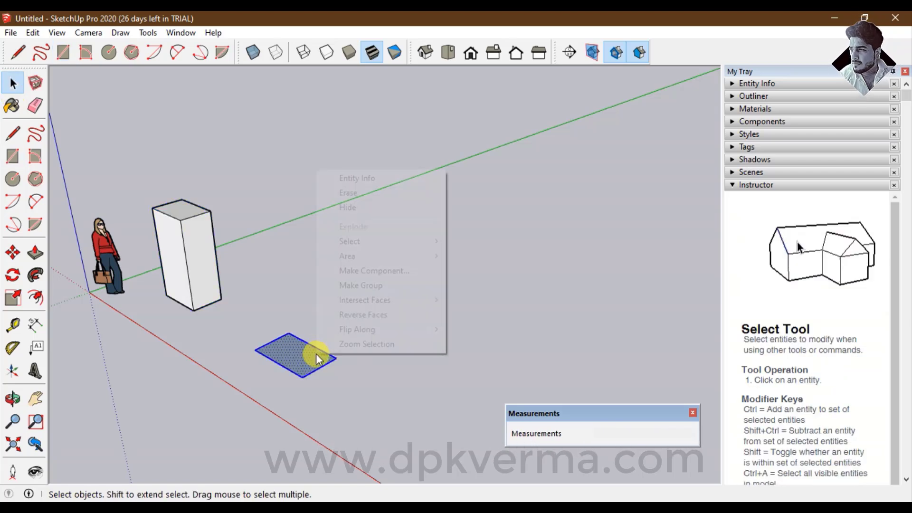
{"action": "left_click", "coordinate": [374, 288]}
{"action": "left_click", "coordinate": [341, 322]}
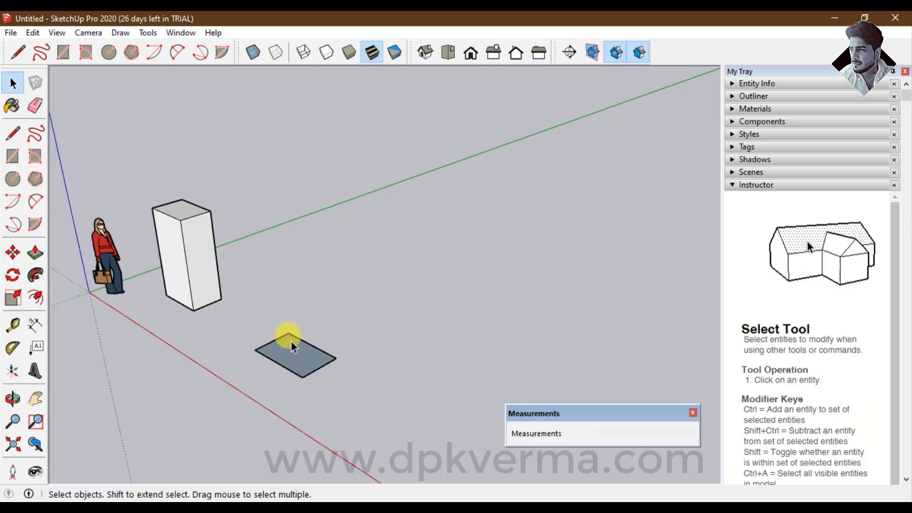
{"action": "left_click", "coordinate": [37, 256]}
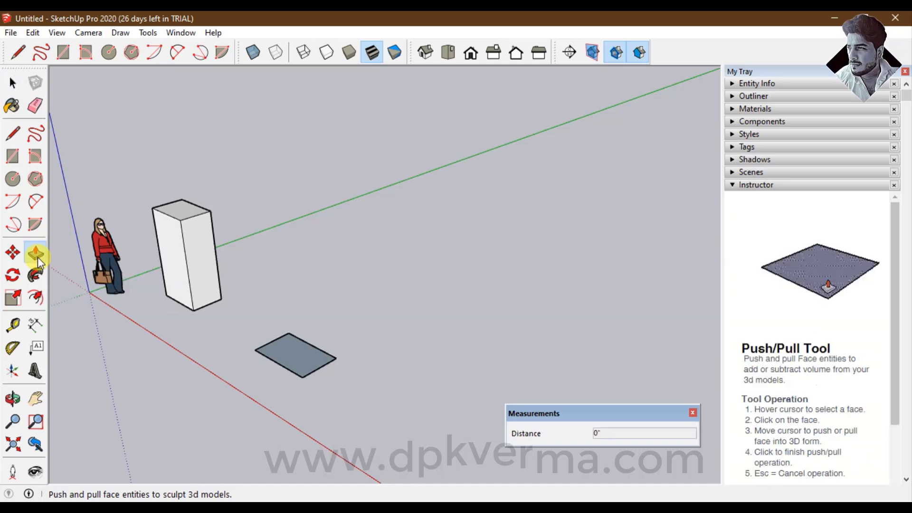
{"action": "left_click", "coordinate": [14, 83]}
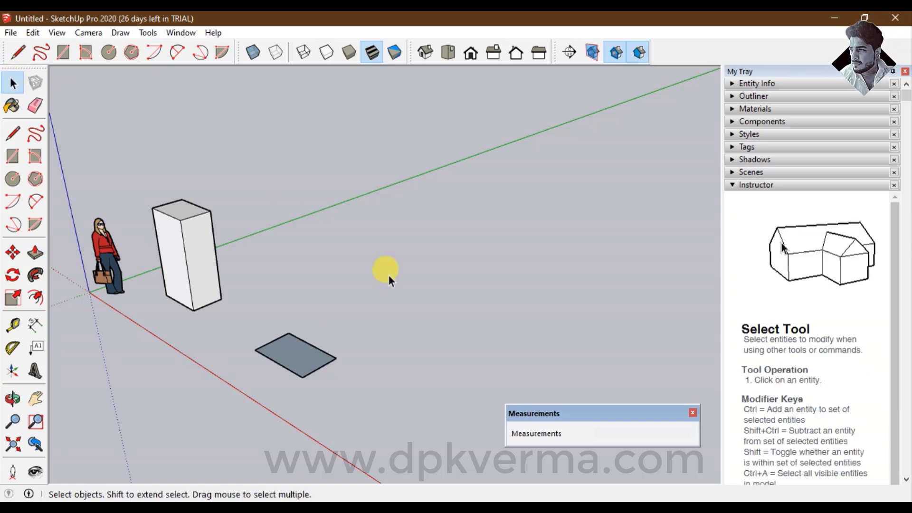
- Inside the rectangle group, push the face up into a second tall box
{"action": "double_click", "coordinate": [294, 362]}
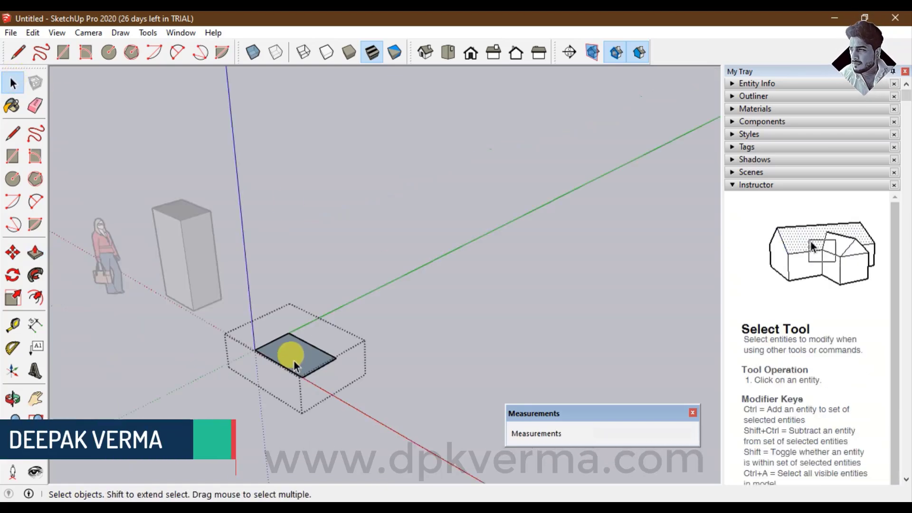
{"action": "left_click", "coordinate": [35, 253]}
{"action": "left_click_drag", "start_coordinate": [286, 349], "coordinate": [274, 231]}
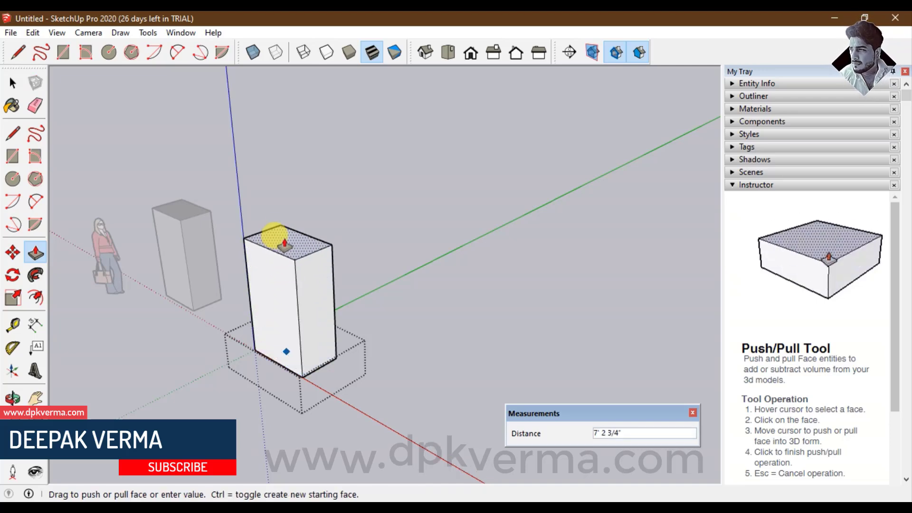
{"action": "left_click", "coordinate": [12, 83]}
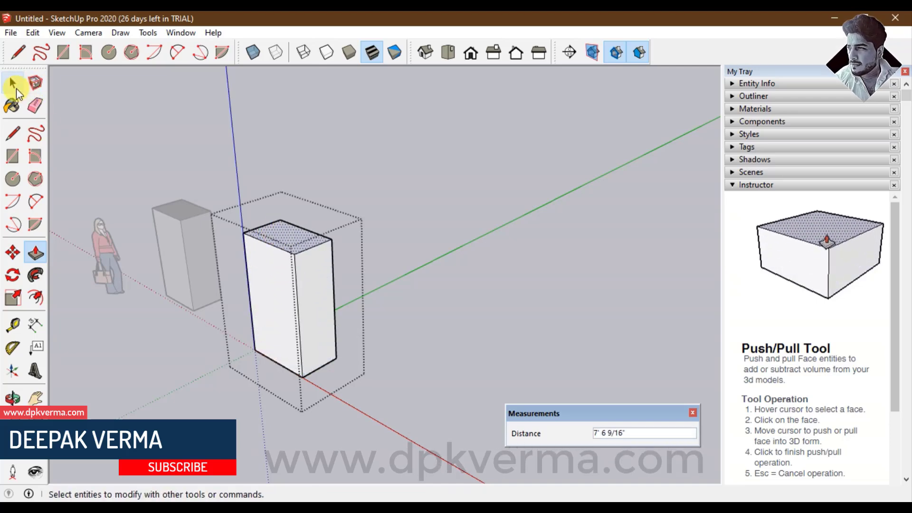
{"action": "left_click", "coordinate": [357, 201]}
{"action": "middle_click_drag", "start_coordinate": [343, 232], "coordinate": [348, 293]}
{"action": "mouse_move", "coordinate": [298, 256]}
{"action": "middle_mouse_down"}
{"action": "mouse_move", "coordinate": [261, 285]}
{"action": "mouse_move", "coordinate": [279, 306]}
{"action": "middle_mouse_up"}
- Widen the second box group by pulling its left and front faces outward
{"action": "double_click", "coordinate": [279, 299]}
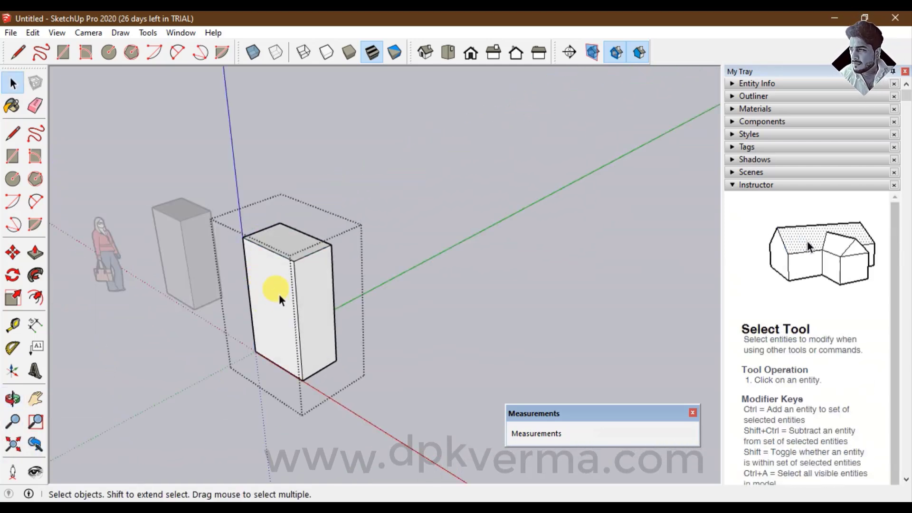
{"action": "left_click", "coordinate": [35, 252]}
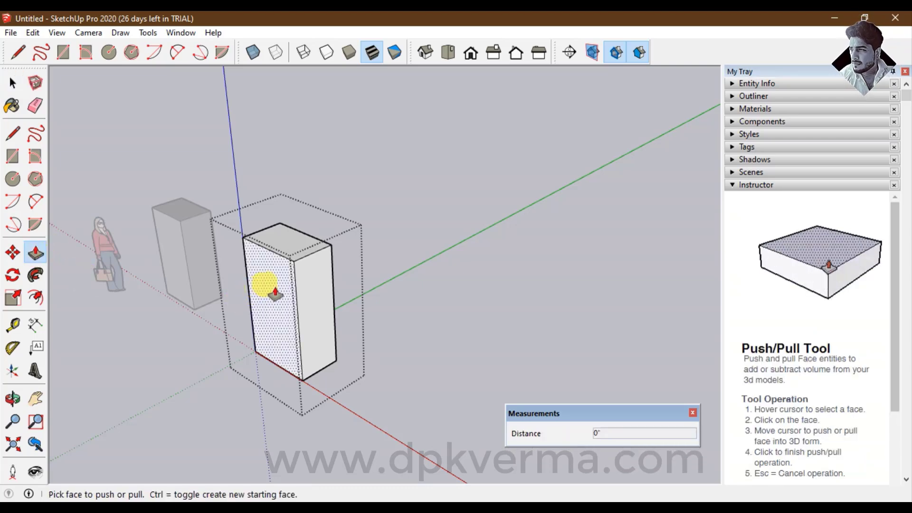
{"action": "left_click", "coordinate": [264, 282]}
{"action": "left_click", "coordinate": [216, 332]}
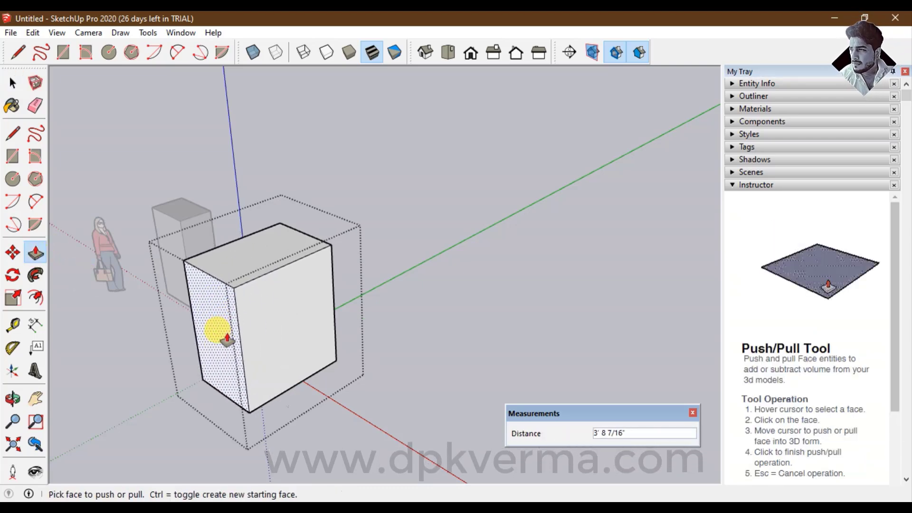
{"action": "left_click", "coordinate": [248, 319]}
{"action": "left_click", "coordinate": [297, 361]}
{"action": "left_click", "coordinate": [12, 82]}
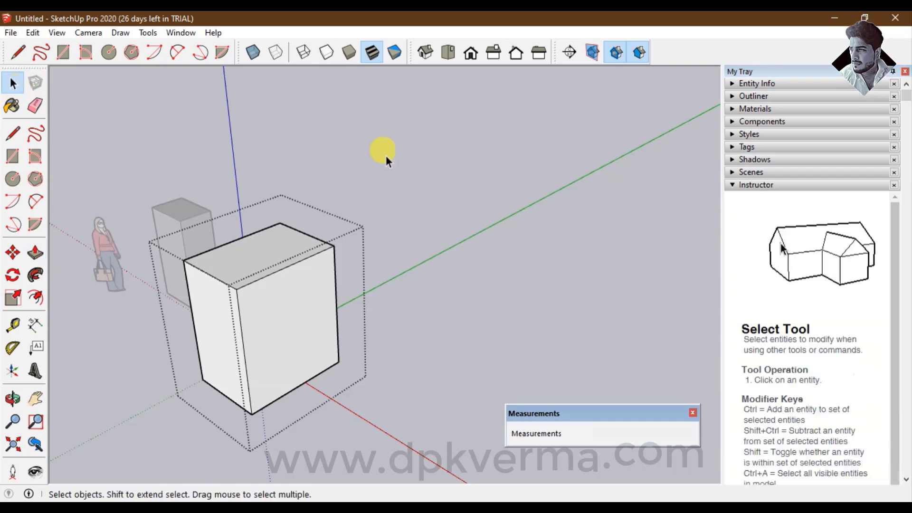
{"action": "left_click", "coordinate": [349, 204]}
- Delete the widened box and make a new ground rectangle into a component named column
{"action": "key", "text": "Delete"}
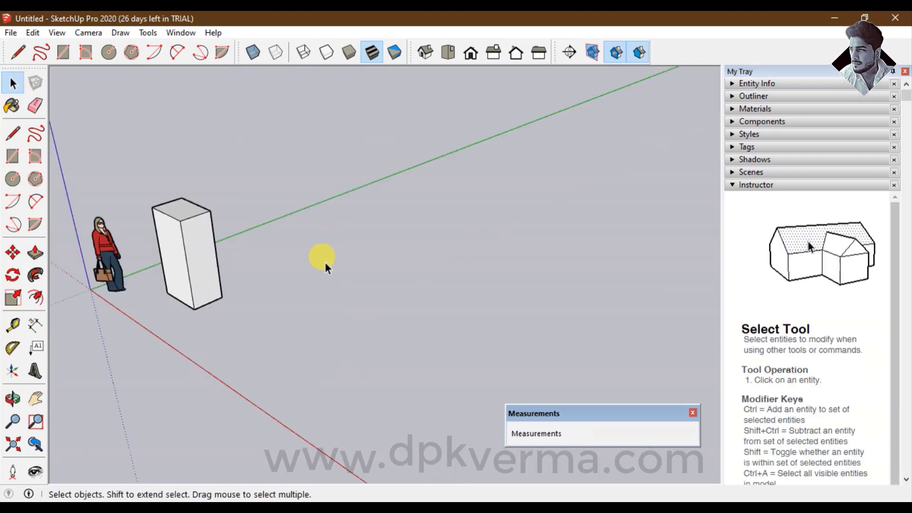
{"action": "left_click", "coordinate": [12, 157]}
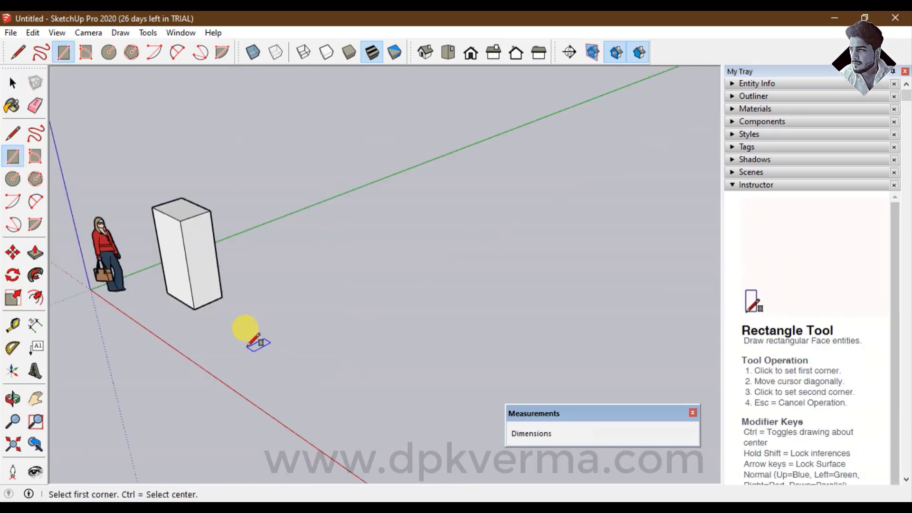
{"action": "left_click", "coordinate": [247, 349]}
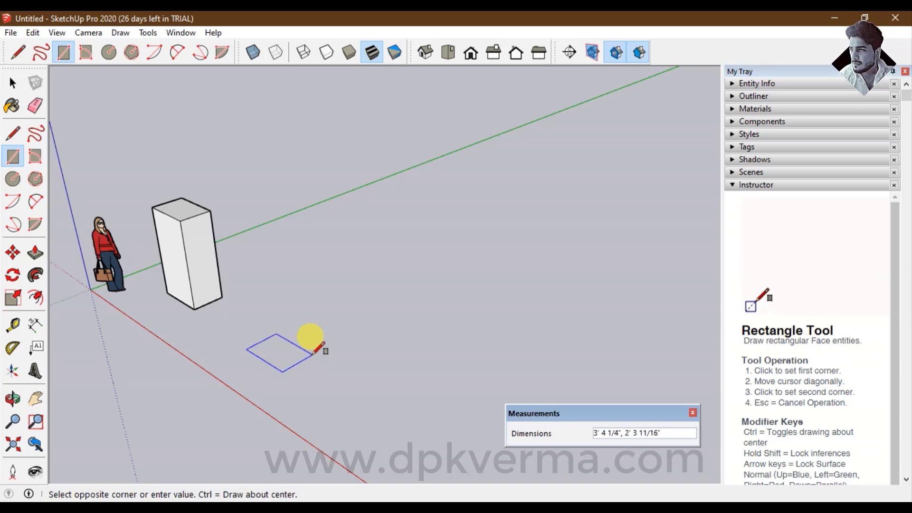
{"action": "left_click", "coordinate": [312, 353]}
{"action": "left_click", "coordinate": [12, 84]}
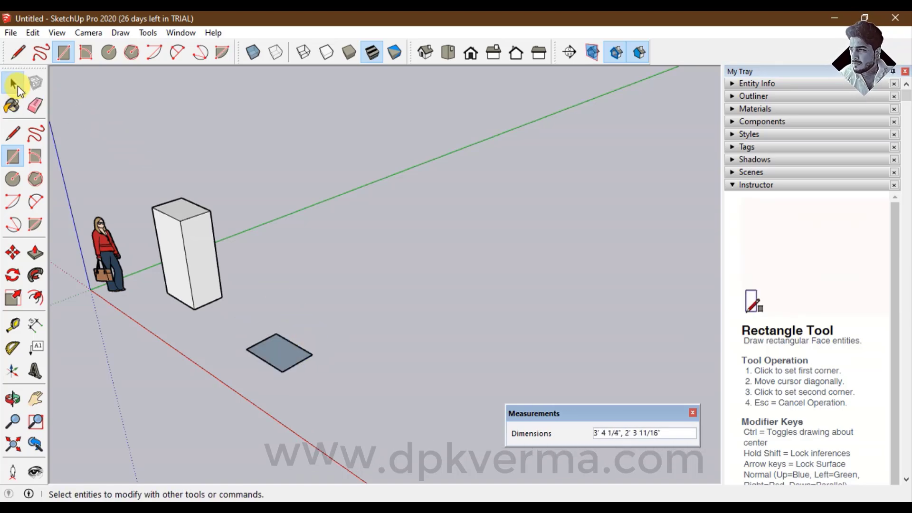
{"action": "right_click", "coordinate": [295, 354]}
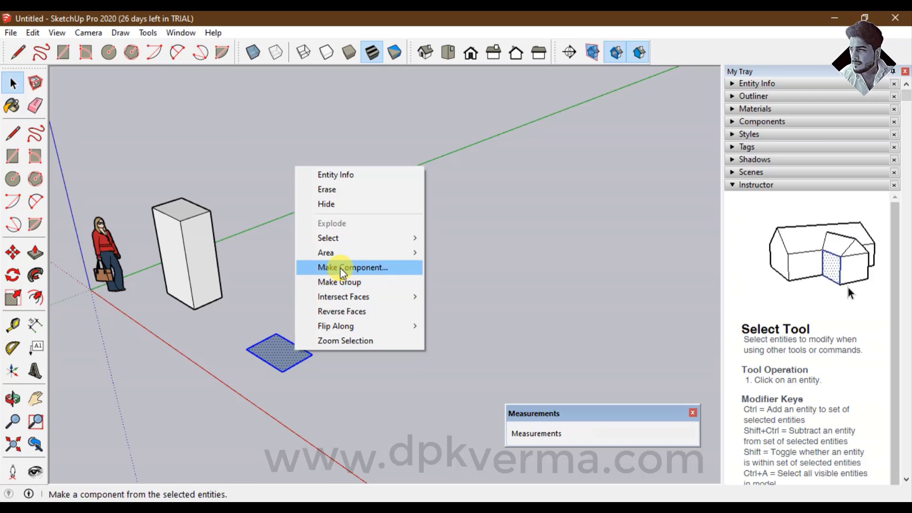
{"action": "left_click", "coordinate": [378, 268]}
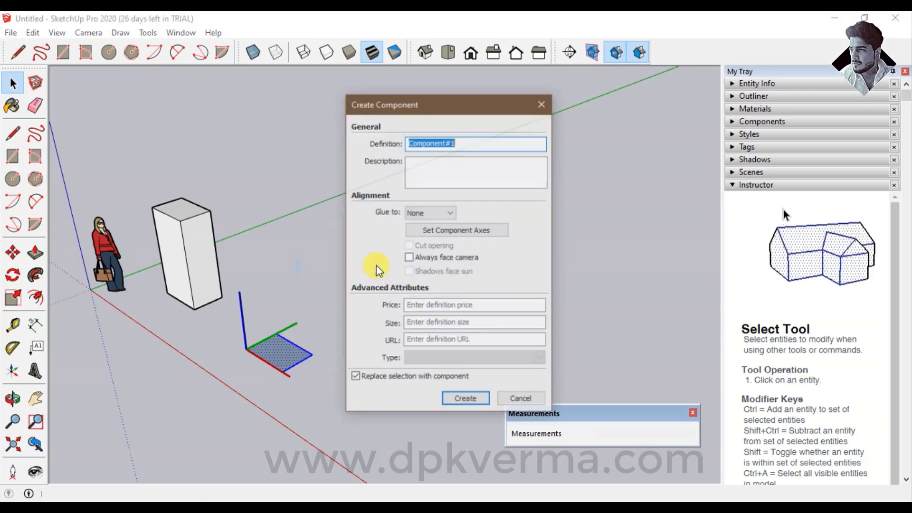
{"action": "type", "text": "column"}
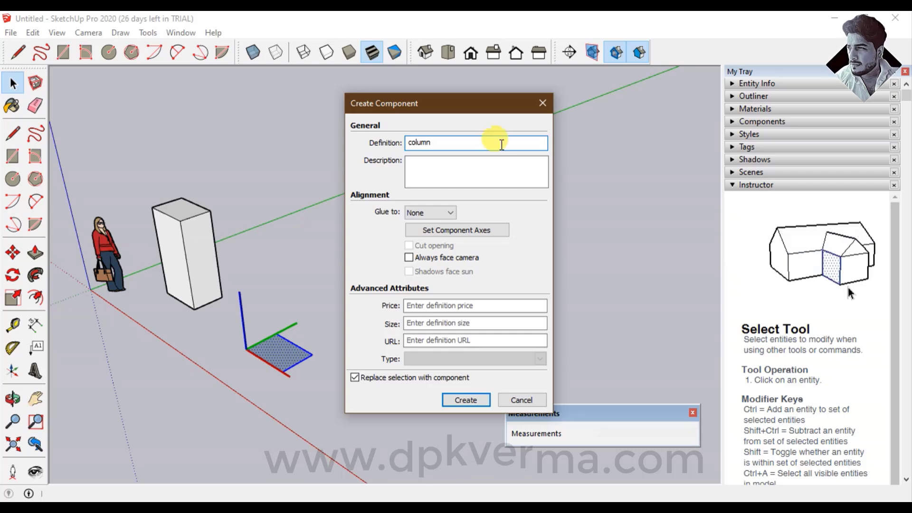
{"action": "left_click", "coordinate": [478, 169]}
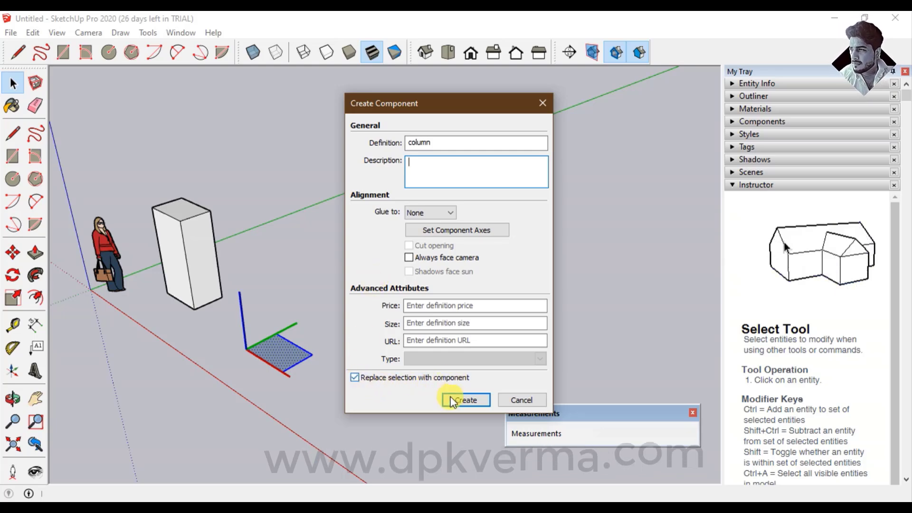
{"action": "left_click", "coordinate": [464, 399]}
- Inside the column component, pull the rectangle up to 7' 5 3/4"
{"action": "double_click", "coordinate": [286, 368]}
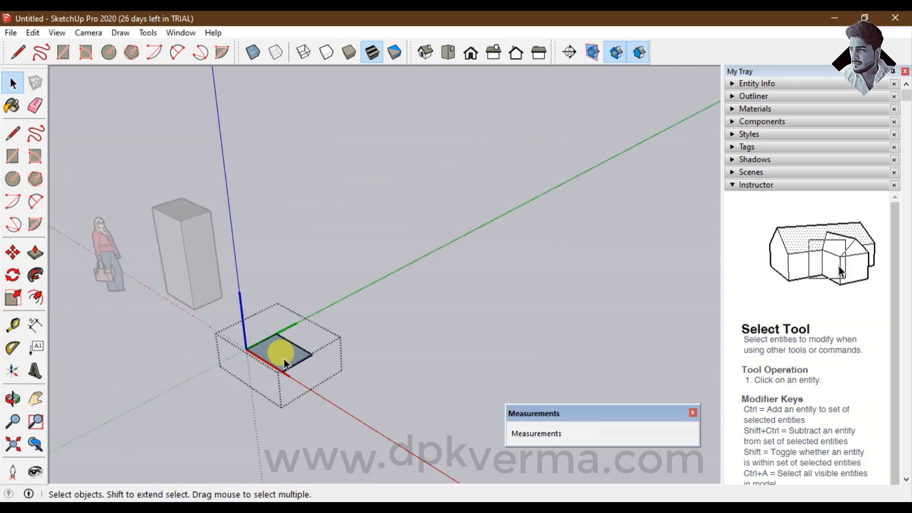
{"action": "left_click", "coordinate": [36, 253]}
{"action": "left_click", "coordinate": [269, 345]}
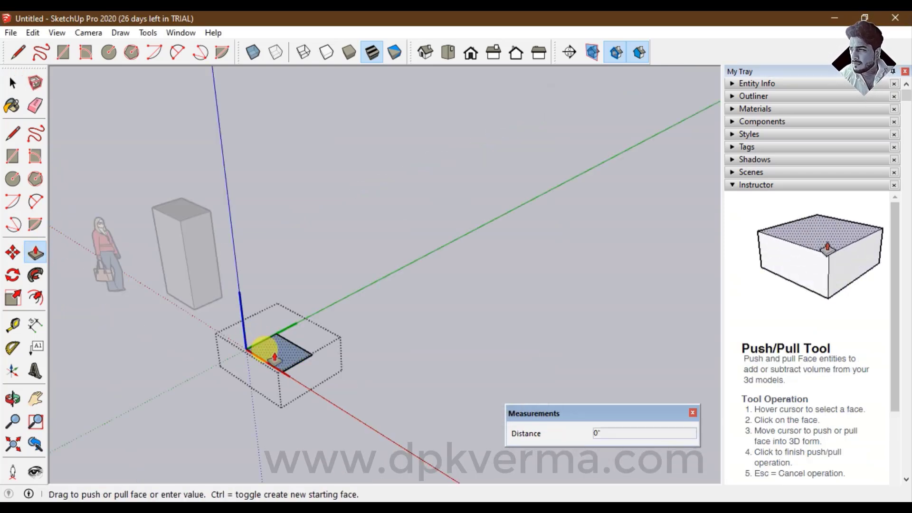
{"action": "left_click", "coordinate": [271, 238]}
{"action": "left_click", "coordinate": [12, 82]}
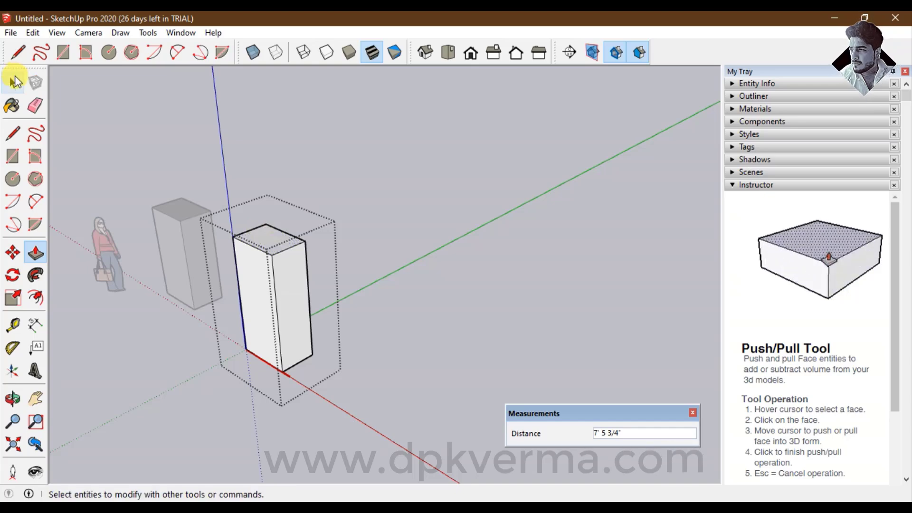
{"action": "left_click", "coordinate": [112, 132]}
{"action": "mouse_move", "coordinate": [112, 133]}
{"action": "middle_mouse_down"}
{"action": "mouse_move", "coordinate": [264, 340]}
{"action": "mouse_move", "coordinate": [272, 266]}
{"action": "mouse_move", "coordinate": [275, 315]}
{"action": "middle_mouse_up"}
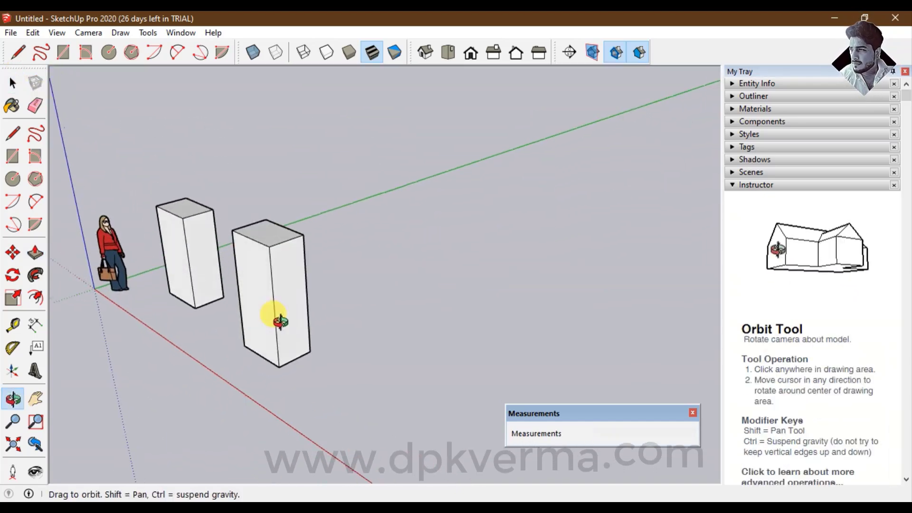
{"action": "left_click", "coordinate": [203, 255]}
{"action": "mouse_move", "coordinate": [204, 254]}
{"action": "middle_mouse_down"}
{"action": "mouse_move", "coordinate": [244, 309]}
{"action": "mouse_move", "coordinate": [280, 334]}
{"action": "mouse_move", "coordinate": [273, 319]}
{"action": "mouse_move", "coordinate": [261, 346]}
{"action": "mouse_move", "coordinate": [233, 290]}
{"action": "middle_mouse_up"}
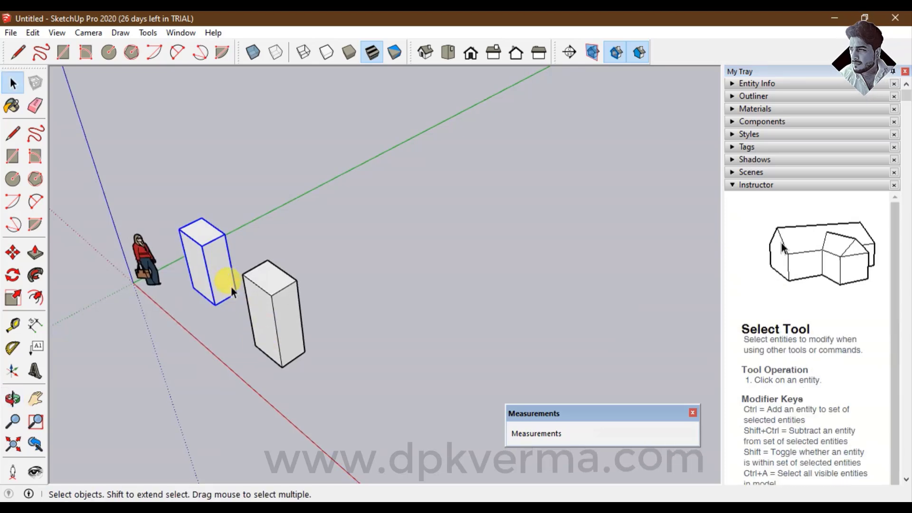
- Move the column box further right and forward
{"action": "left_click", "coordinate": [15, 258]}
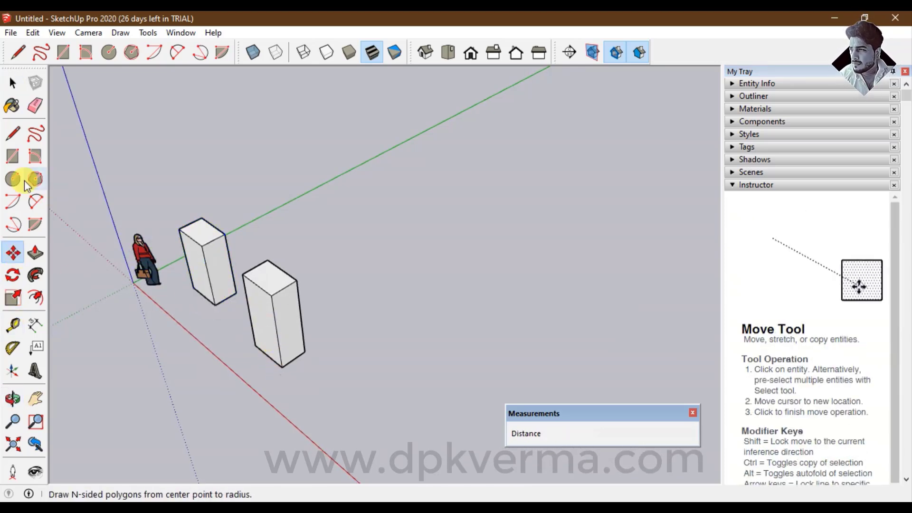
{"action": "left_click", "coordinate": [12, 82]}
{"action": "left_click", "coordinate": [270, 306]}
{"action": "left_click", "coordinate": [13, 251]}
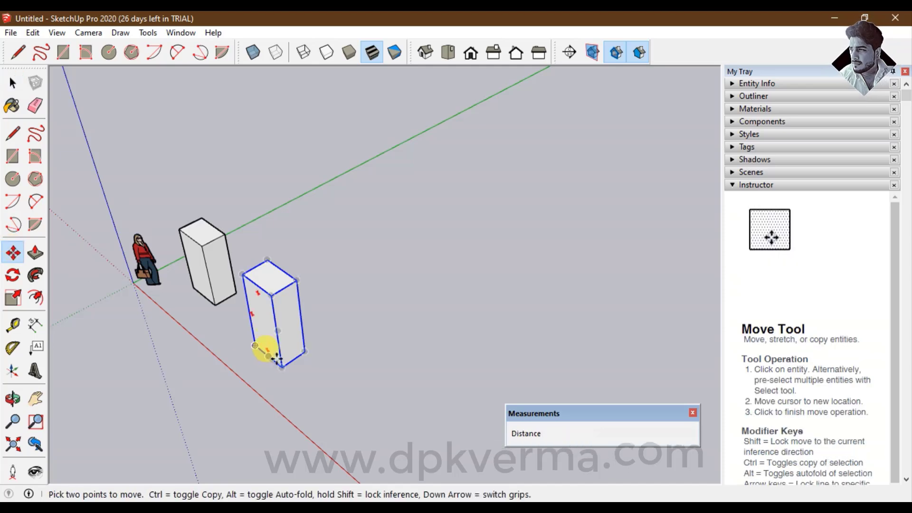
{"action": "left_click", "coordinate": [362, 423]}
{"action": "mouse_move", "coordinate": [244, 366]}
{"action": "middle_mouse_down"}
{"action": "mouse_move", "coordinate": [202, 296]}
{"action": "mouse_move", "coordinate": [287, 319]}
{"action": "mouse_move", "coordinate": [246, 313]}
{"action": "middle_mouse_up"}
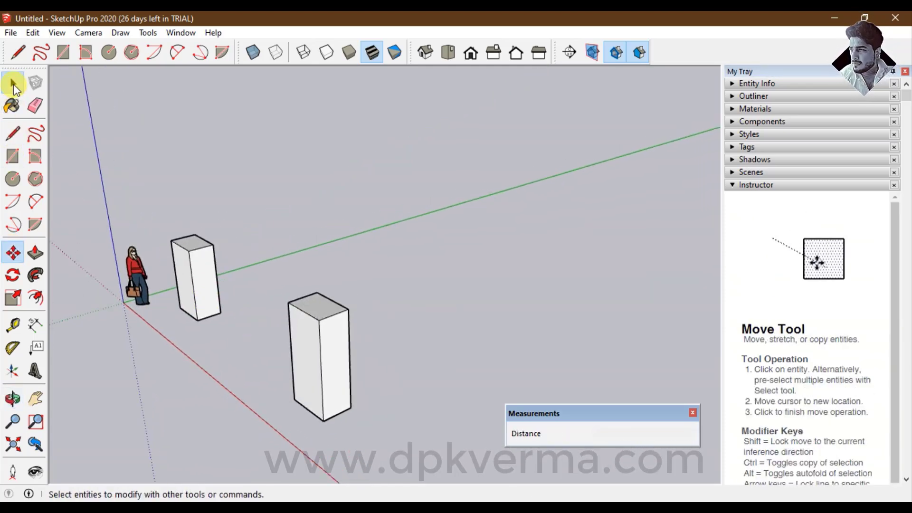
- Copy the original box along the green axis and array it with *6
{"action": "left_click", "coordinate": [13, 83]}
{"action": "left_click", "coordinate": [190, 284]}
{"action": "left_click", "coordinate": [12, 252]}
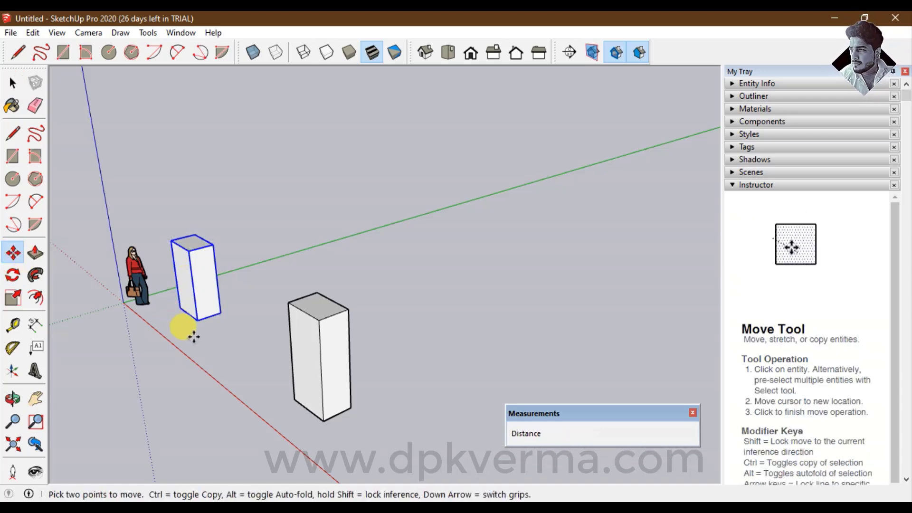
{"action": "left_click", "coordinate": [197, 319]}
{"action": "key", "text": "ctrl"}
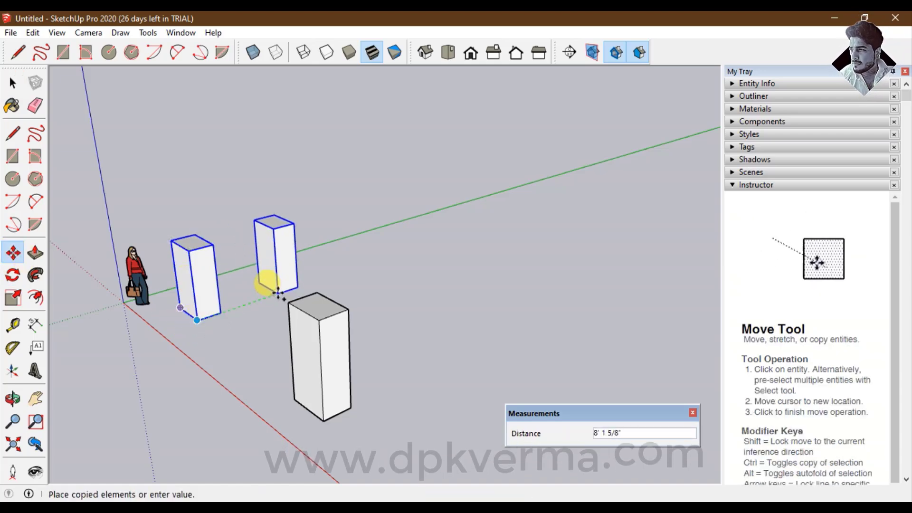
{"action": "left_click", "coordinate": [282, 290]}
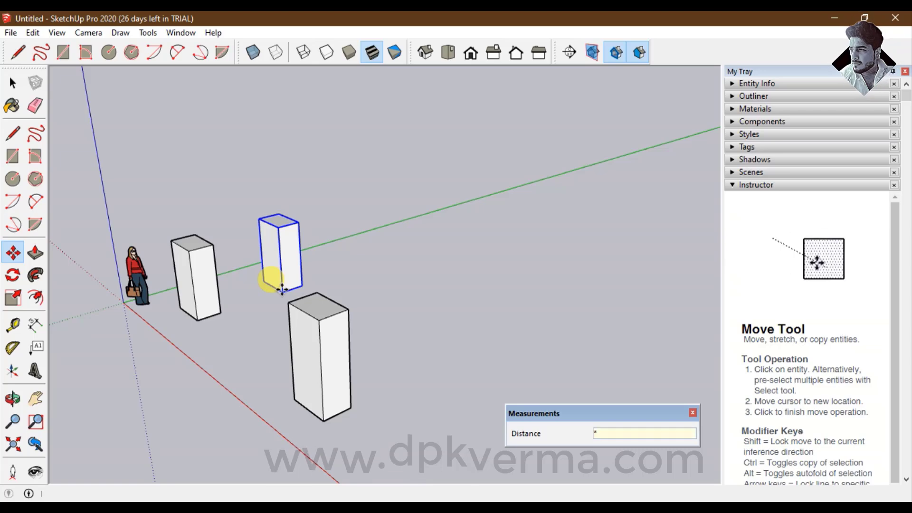
{"action": "type", "text": "*6"}
{"action": "key", "text": "Return"}
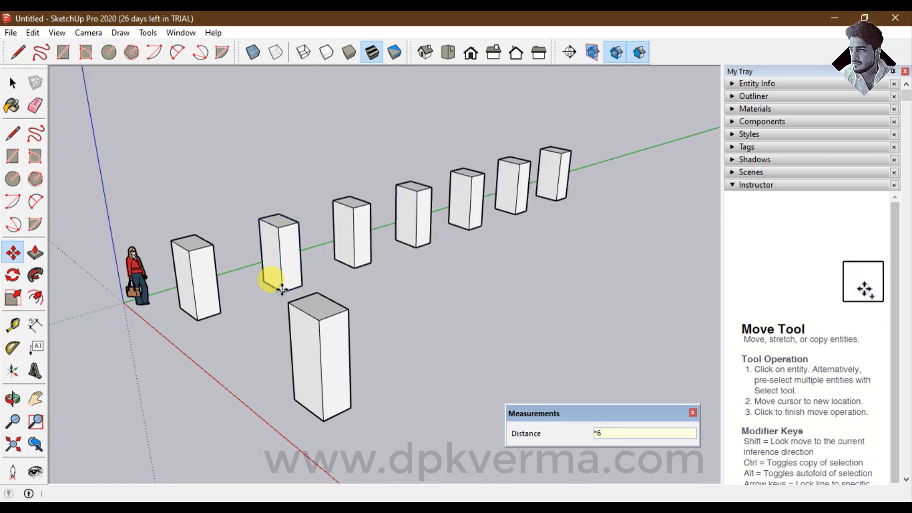
{"action": "middle_click_drag", "start_coordinate": [282, 290], "coordinate": [315, 300]}
- Copy the column box beside itself and multiply it into a row with 5
{"action": "left_click", "coordinate": [13, 83]}
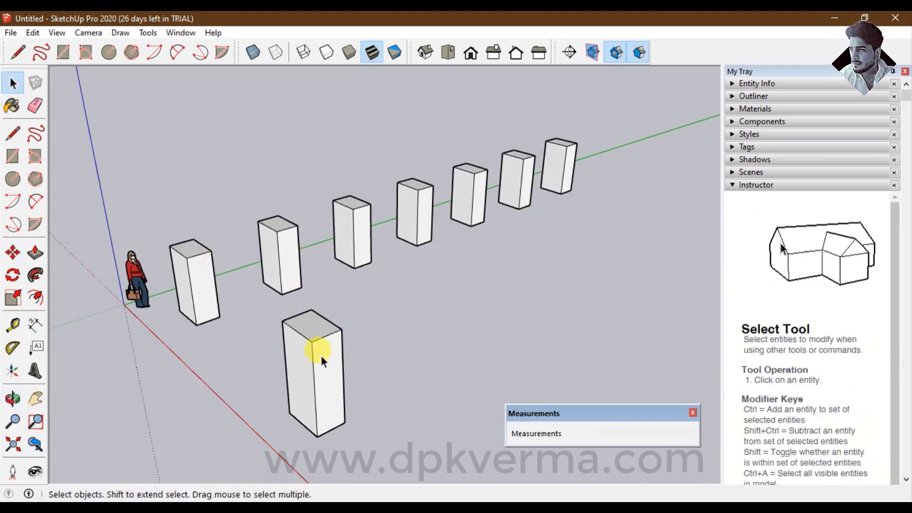
{"action": "left_click", "coordinate": [321, 357]}
{"action": "key", "text": "m"}
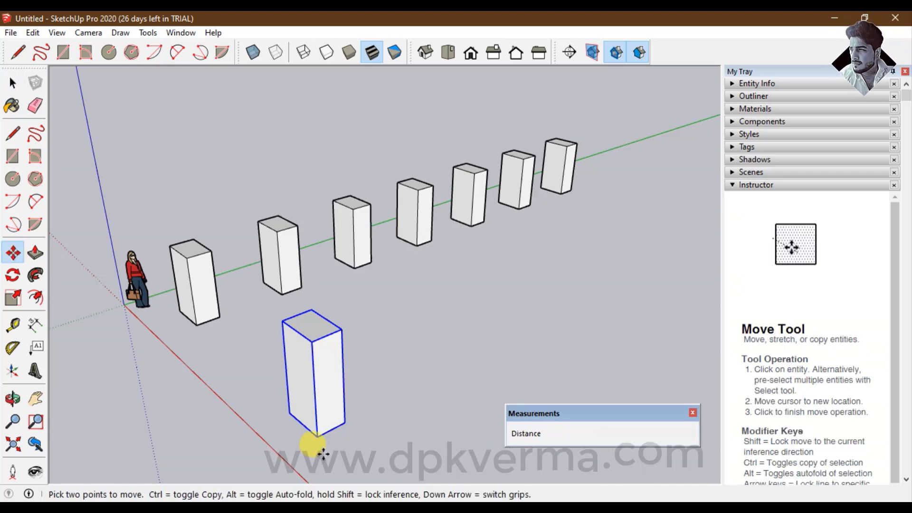
{"action": "left_click_drag", "start_coordinate": [317, 440], "coordinate": [398, 399], "text": "ctrl"}
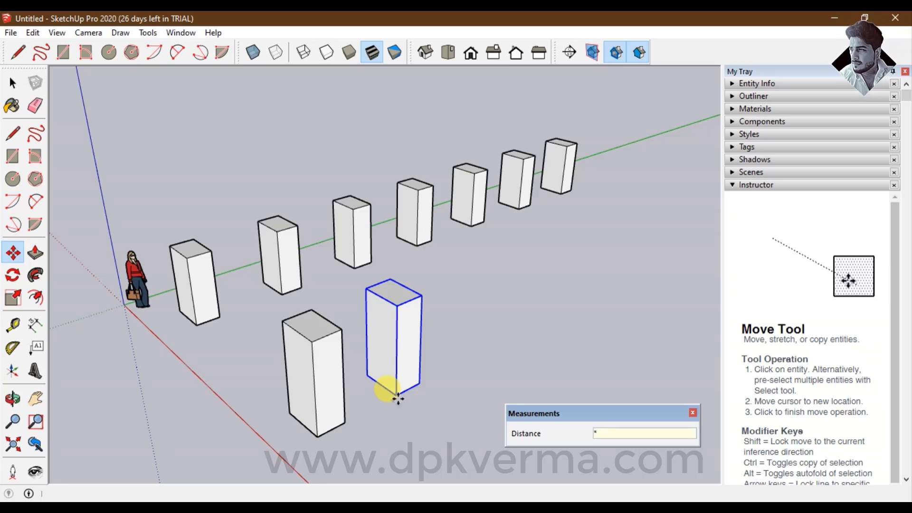
{"action": "type", "text": "5"}
{"action": "key", "text": "Return"}
{"action": "key", "text": "o"}
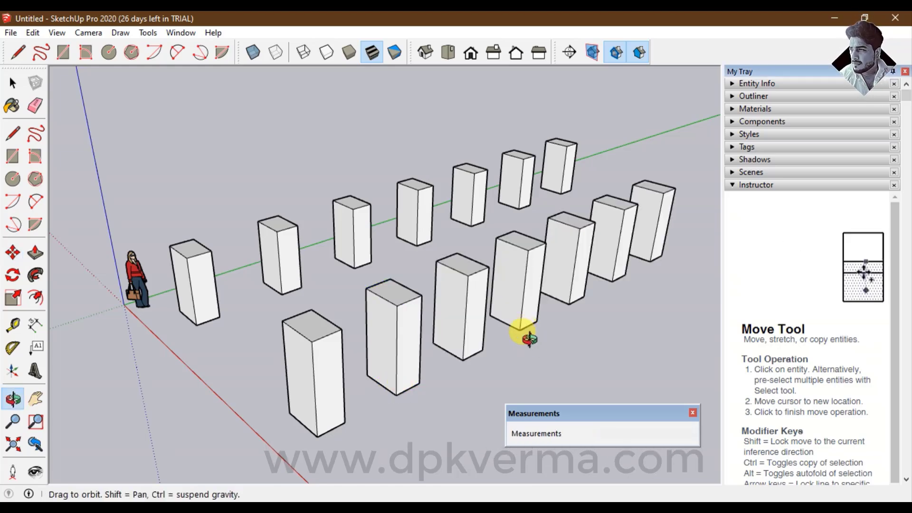
{"action": "left_click_drag", "start_coordinate": [528, 339], "coordinate": [489, 342]}
- Raise the top of the first back-row box group to make it much taller
{"action": "key", "text": "m"}
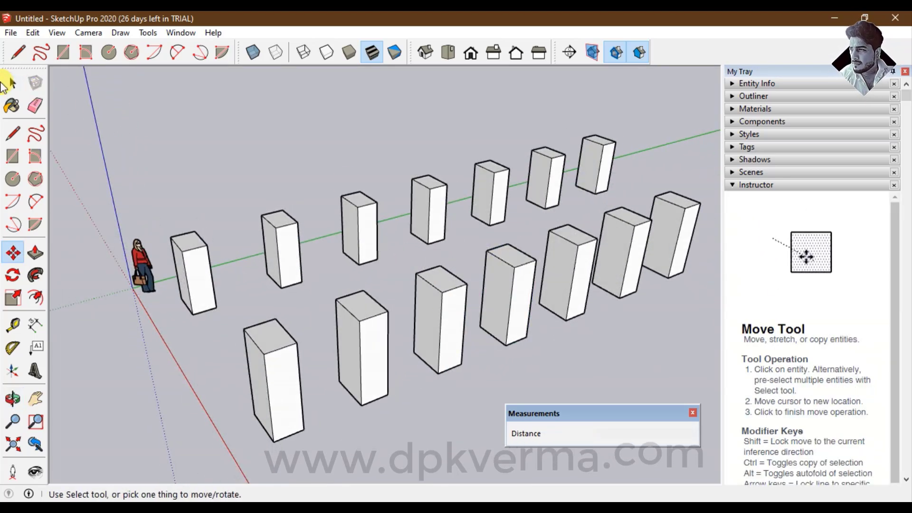
{"action": "left_click", "coordinate": [10, 83]}
{"action": "mouse_move", "coordinate": [95, 102]}
{"action": "middle_mouse_down"}
{"action": "mouse_move", "coordinate": [216, 233]}
{"action": "mouse_move", "coordinate": [264, 203]}
{"action": "middle_mouse_up"}
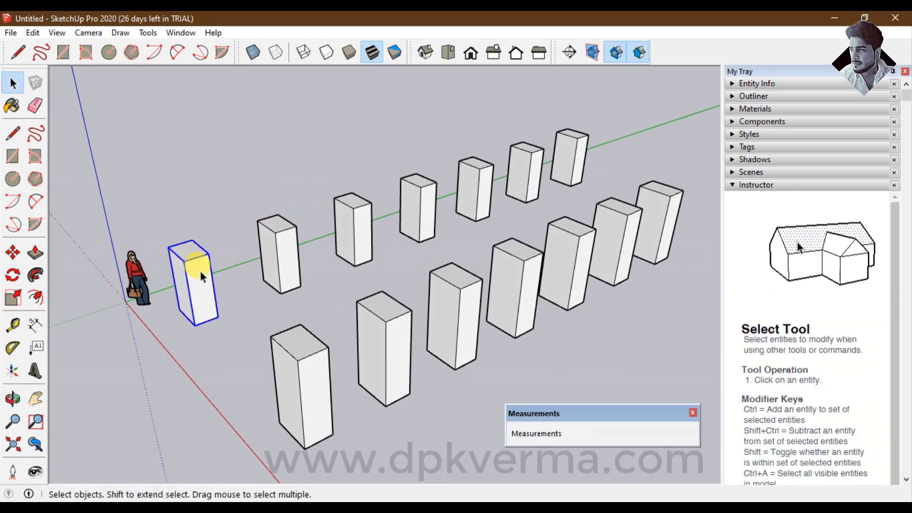
{"action": "middle_click_drag", "start_coordinate": [538, 174], "coordinate": [407, 228]}
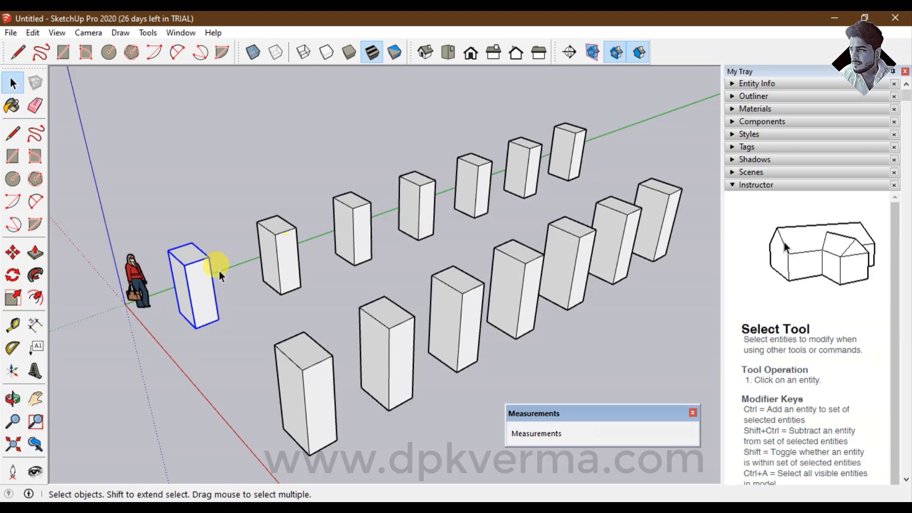
{"action": "double_click", "coordinate": [194, 276]}
{"action": "left_click", "coordinate": [35, 253]}
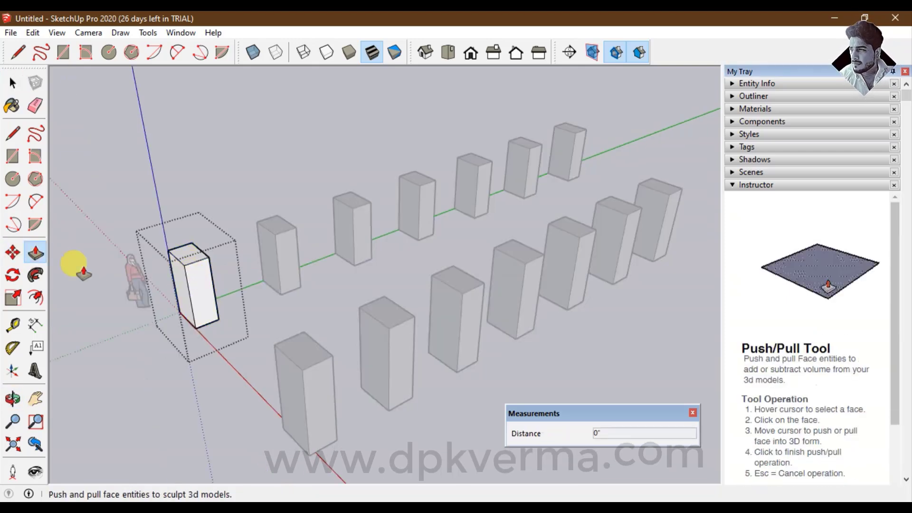
{"action": "mouse_move", "coordinate": [188, 256]}
{"action": "left_mouse_down"}
{"action": "mouse_move", "coordinate": [190, 205]}
{"action": "mouse_move", "coordinate": [163, 174]}
{"action": "left_mouse_up"}
{"action": "left_click", "coordinate": [12, 83]}
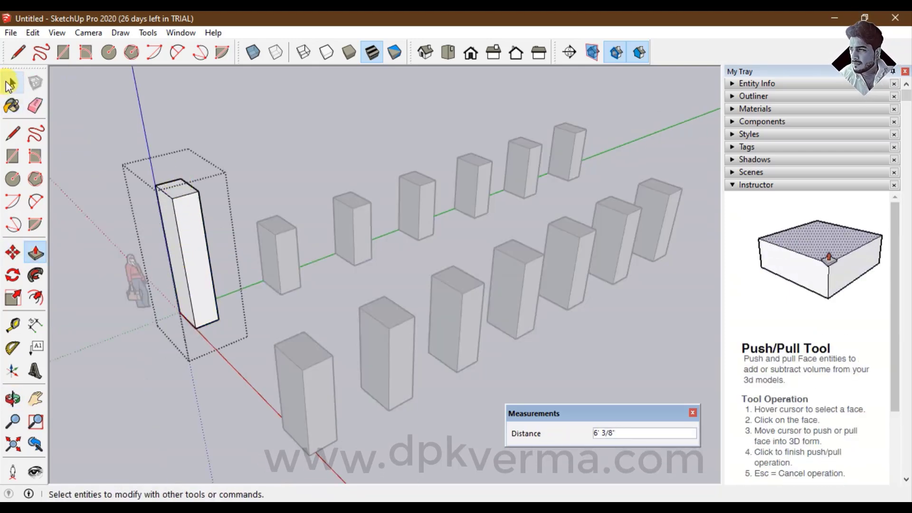
{"action": "left_click", "coordinate": [278, 235]}
- Push out the side of the second back-row box group to widen it
{"action": "double_click", "coordinate": [281, 237]}
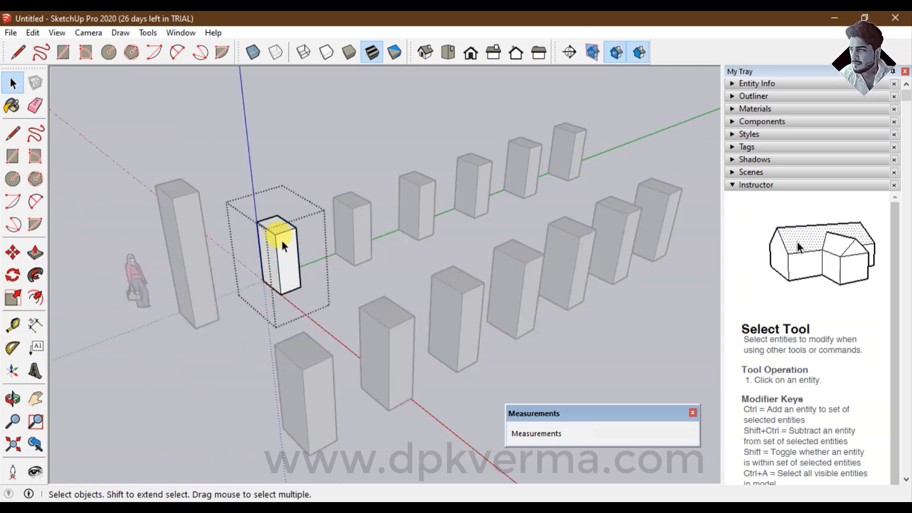
{"action": "left_click", "coordinate": [32, 254]}
{"action": "left_click_drag", "start_coordinate": [292, 275], "coordinate": [311, 285]}
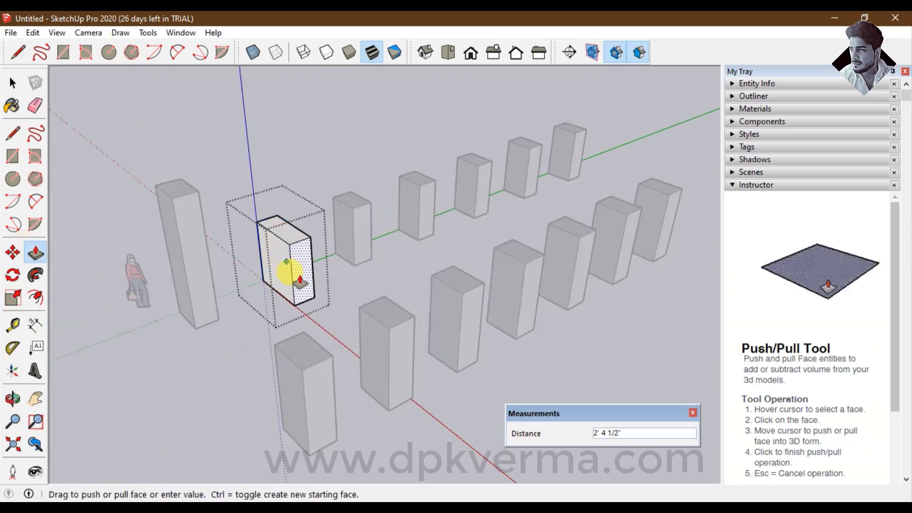
{"action": "left_click", "coordinate": [12, 83]}
{"action": "left_click", "coordinate": [203, 143]}
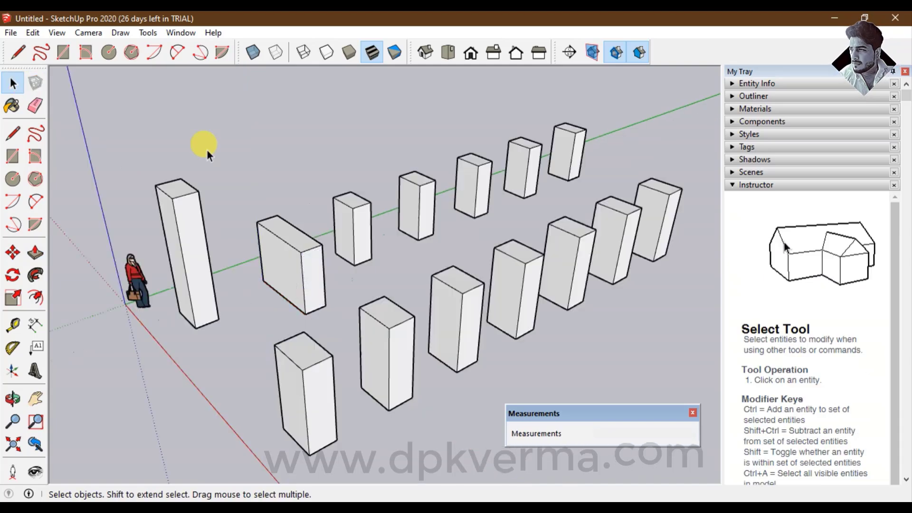
{"action": "mouse_move", "coordinate": [203, 142]}
{"action": "middle_mouse_down"}
{"action": "mouse_move", "coordinate": [274, 264]}
{"action": "mouse_move", "coordinate": [280, 252]}
{"action": "mouse_move", "coordinate": [304, 269]}
{"action": "middle_mouse_up"}
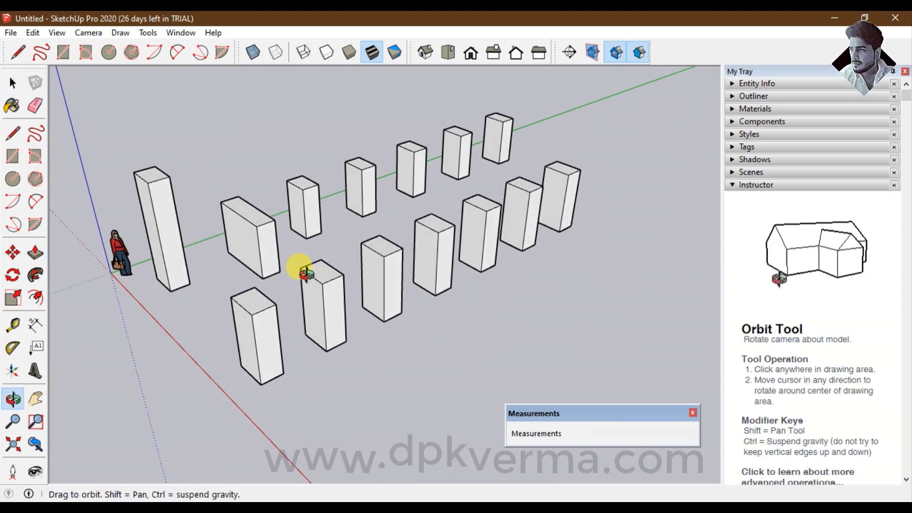
- Edit one front-row column component, widening it and lowering its top so all copies change
{"action": "double_click", "coordinate": [243, 303]}
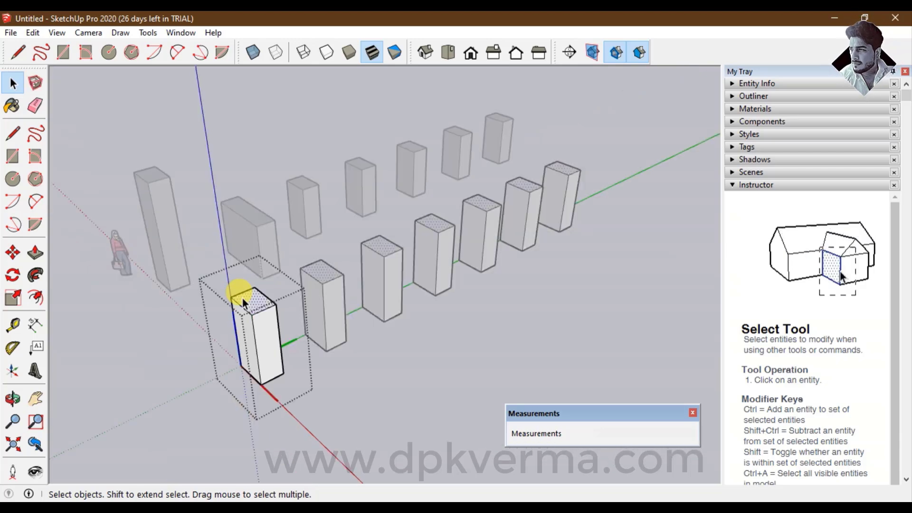
{"action": "left_click", "coordinate": [36, 252]}
{"action": "left_click", "coordinate": [257, 301]}
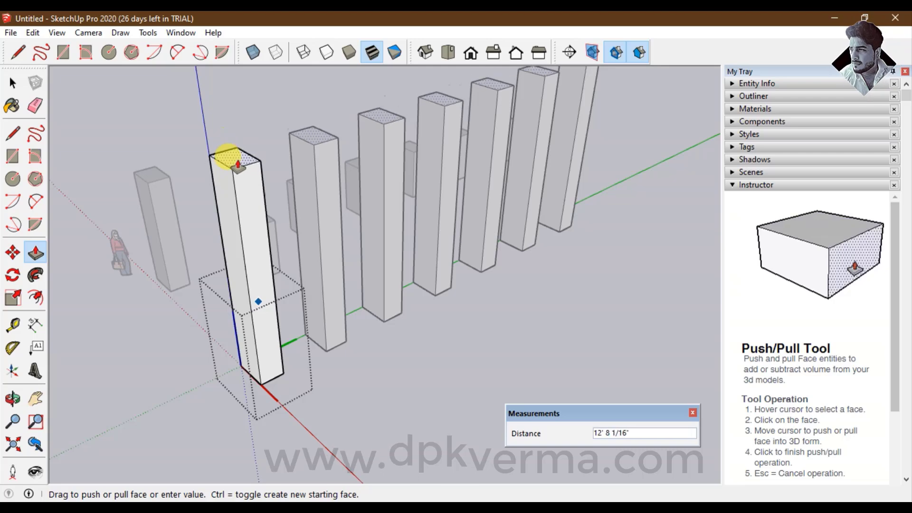
{"action": "left_click", "coordinate": [239, 172]}
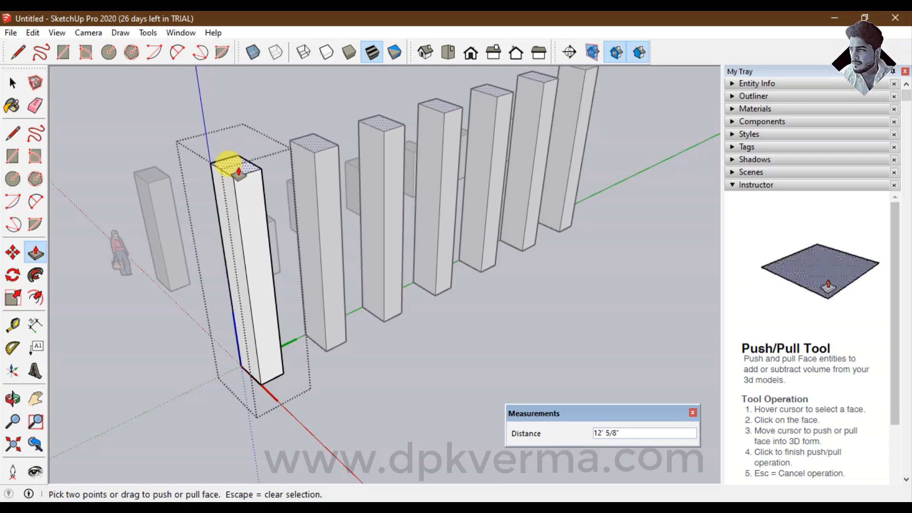
{"action": "left_click", "coordinate": [256, 271]}
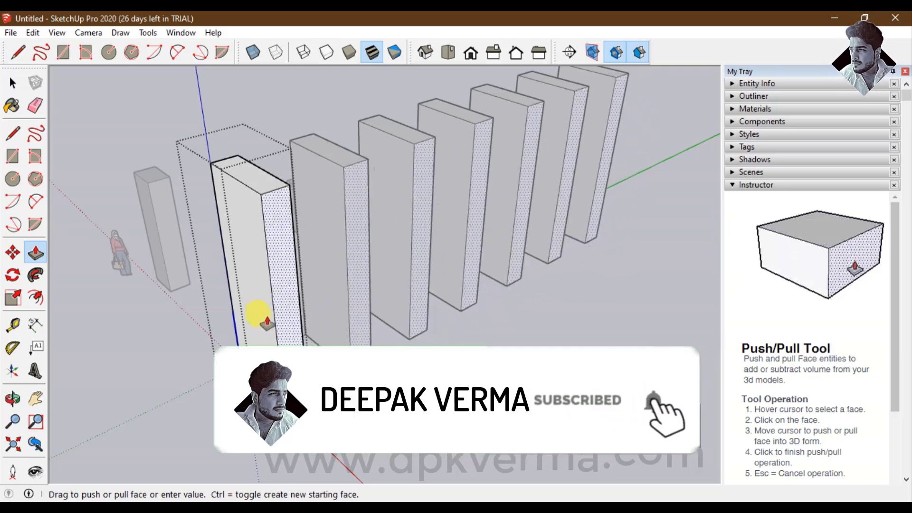
{"action": "left_click", "coordinate": [254, 314]}
{"action": "left_click", "coordinate": [240, 179]}
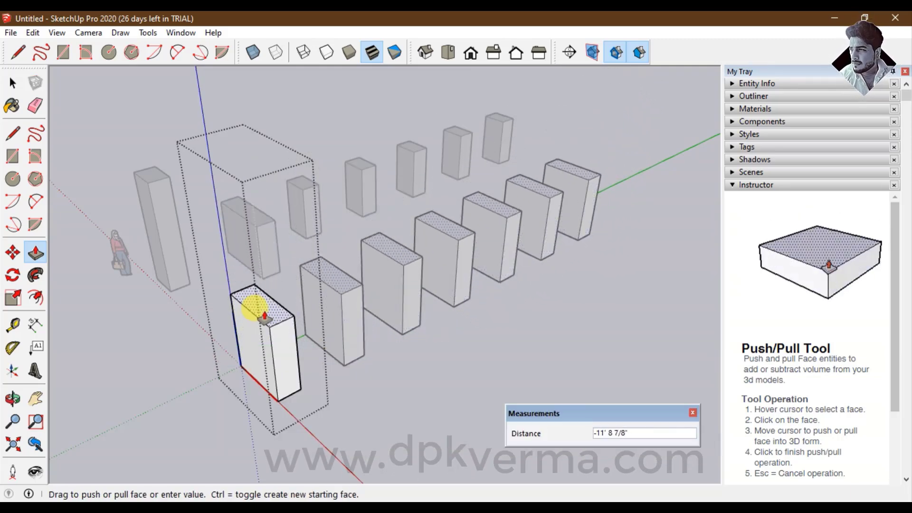
{"action": "left_click", "coordinate": [249, 322]}
{"action": "mouse_move", "coordinate": [248, 321]}
{"action": "middle_mouse_down"}
{"action": "mouse_move", "coordinate": [356, 332]}
{"action": "mouse_move", "coordinate": [348, 228]}
{"action": "mouse_move", "coordinate": [356, 309]}
{"action": "middle_mouse_up"}
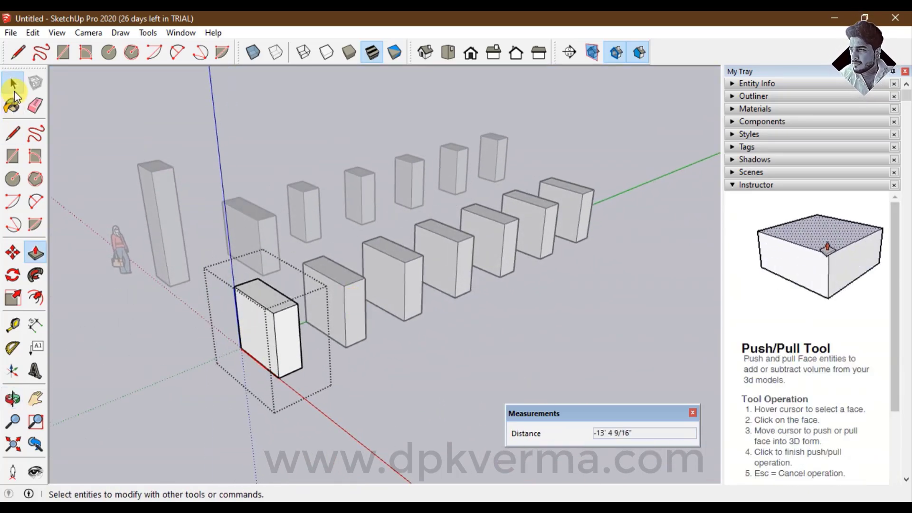
{"action": "left_click", "coordinate": [14, 92]}
{"action": "mouse_move", "coordinate": [96, 118]}
{"action": "middle_mouse_down"}
{"action": "mouse_move", "coordinate": [393, 328]}
{"action": "mouse_move", "coordinate": [311, 249]}
{"action": "middle_mouse_up"}
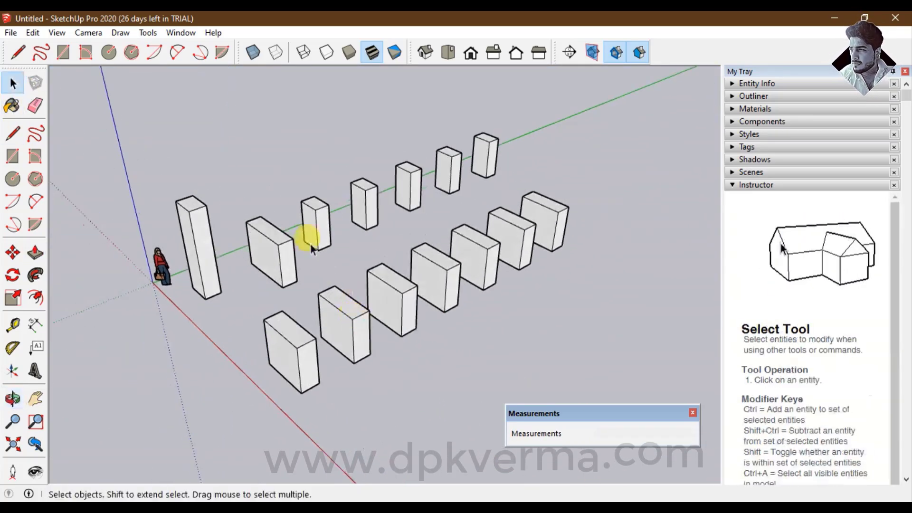
- Make the last front-row box unique and pull its top up taller
{"action": "mouse_move", "coordinate": [425, 304]}
{"action": "middle_mouse_down"}
{"action": "mouse_move", "coordinate": [407, 325]}
{"action": "mouse_move", "coordinate": [377, 316]}
{"action": "middle_mouse_up"}
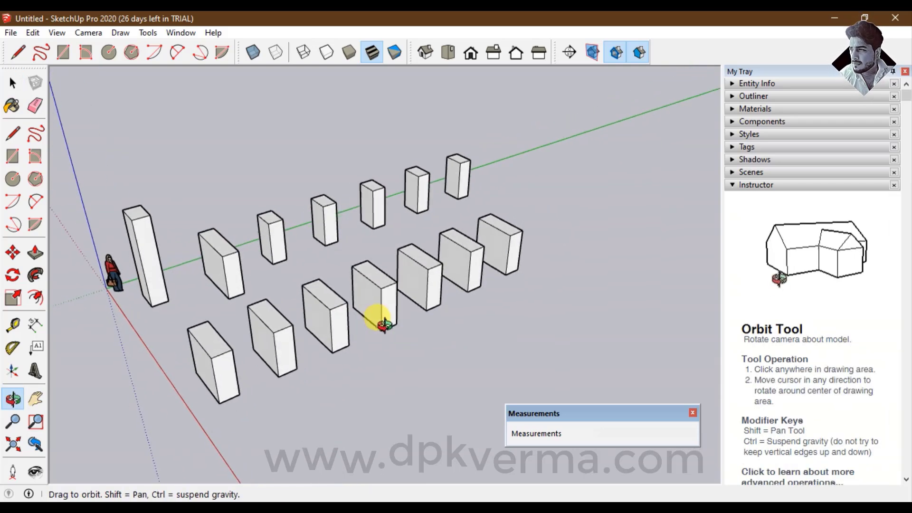
{"action": "right_click", "coordinate": [503, 240]}
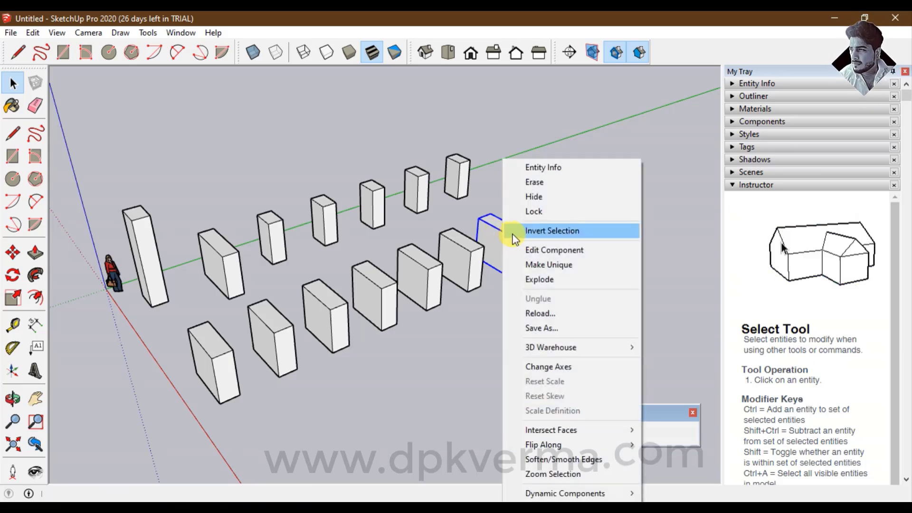
{"action": "left_click", "coordinate": [537, 264]}
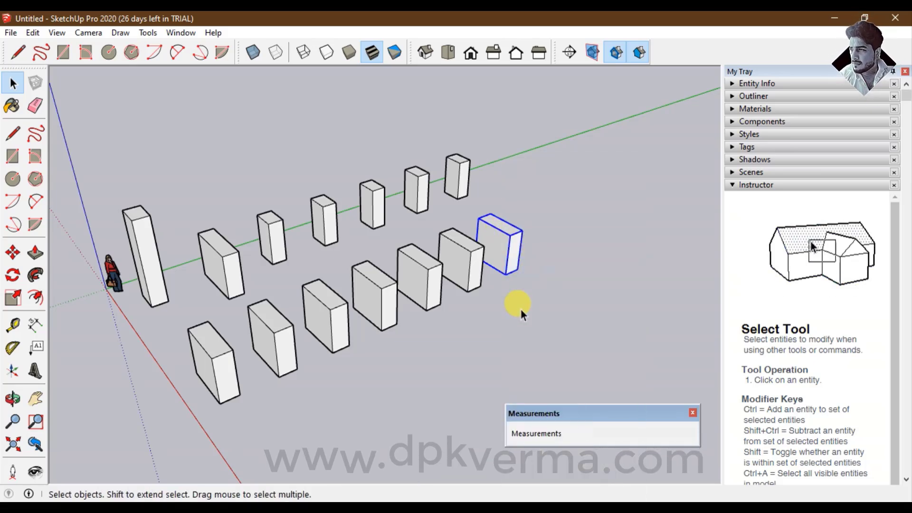
{"action": "double_click", "coordinate": [506, 232]}
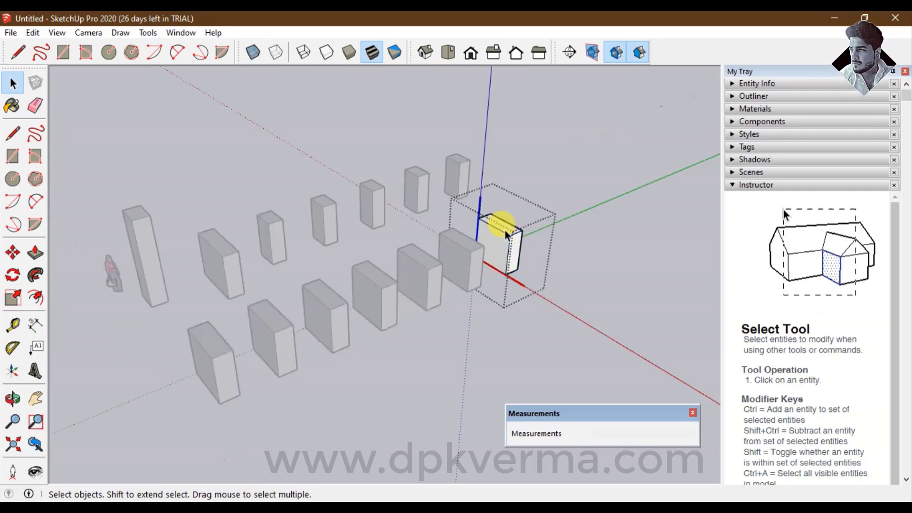
{"action": "left_click", "coordinate": [32, 254]}
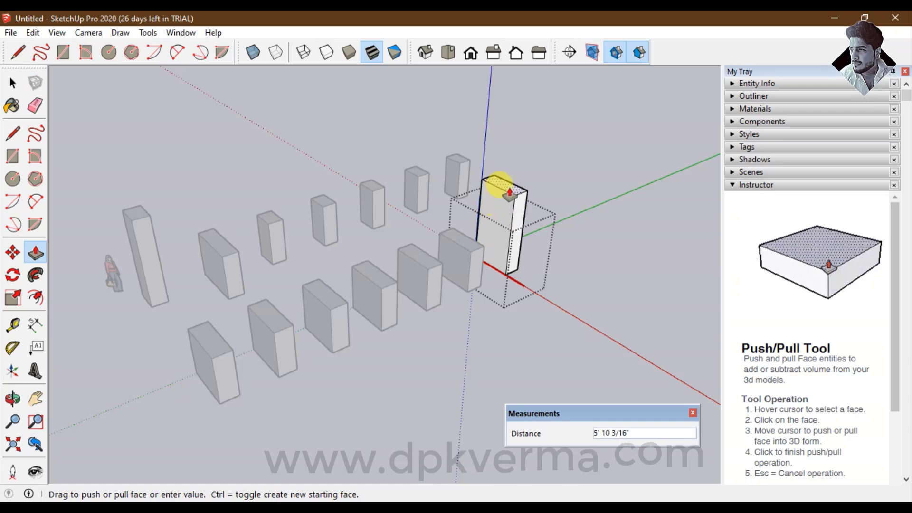
{"action": "left_click_drag", "start_coordinate": [499, 221], "coordinate": [493, 185]}
{"action": "left_click", "coordinate": [14, 82]}
{"action": "left_click", "coordinate": [237, 144]}
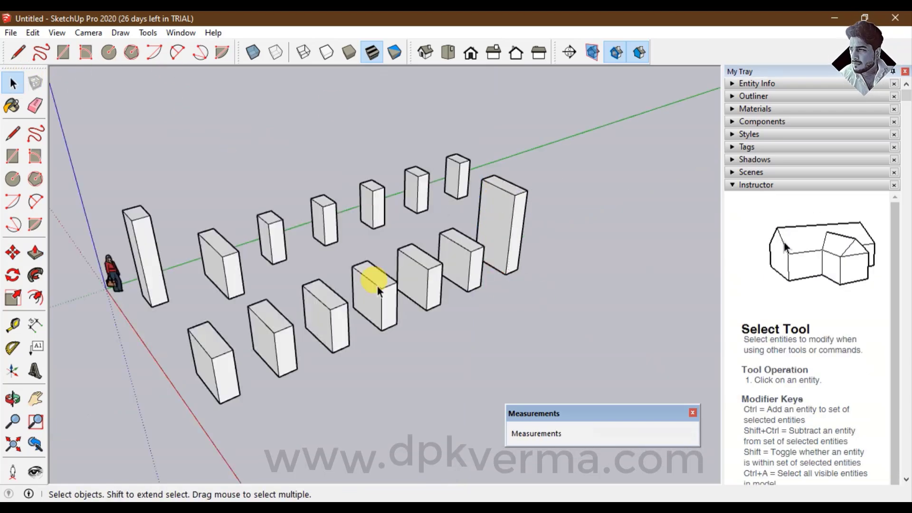
- Raise the top of the shared front-row component so its copies grow together
{"action": "double_click", "coordinate": [420, 262]}
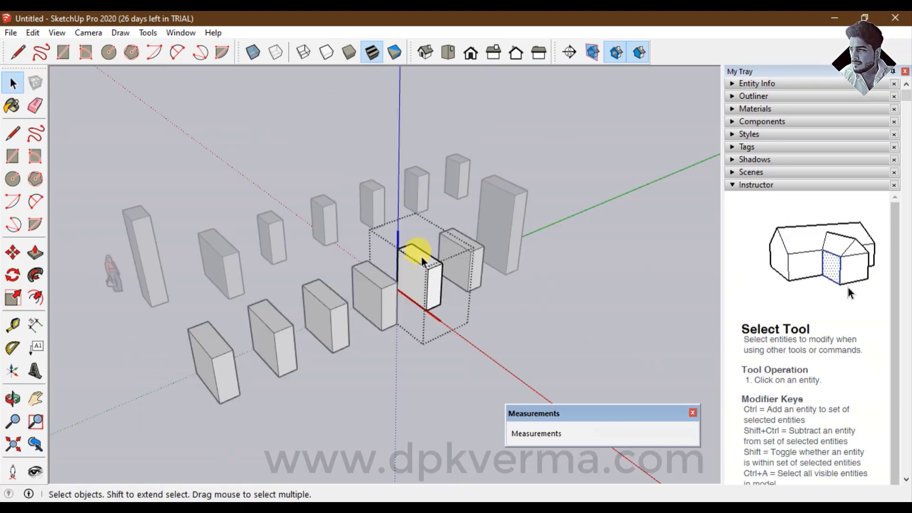
{"action": "left_click", "coordinate": [35, 252]}
{"action": "left_click", "coordinate": [413, 256]}
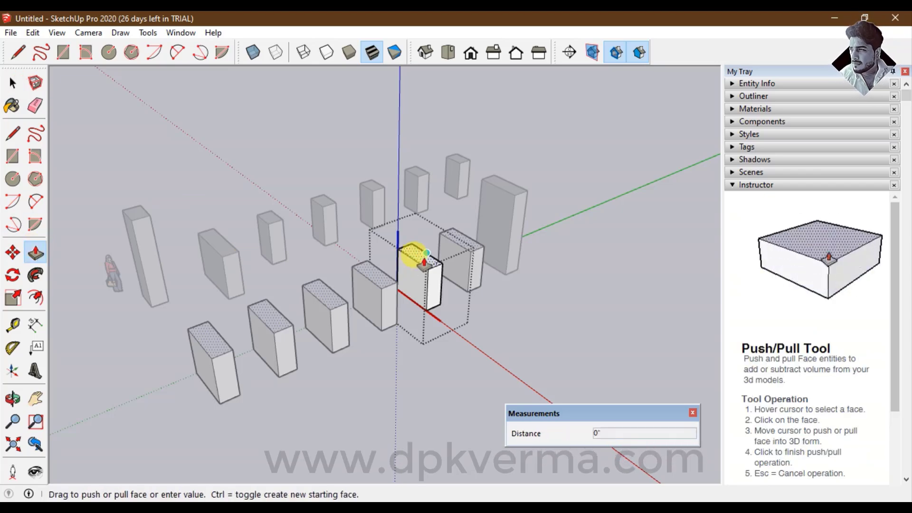
{"action": "left_click", "coordinate": [417, 238]}
{"action": "left_click", "coordinate": [12, 83]}
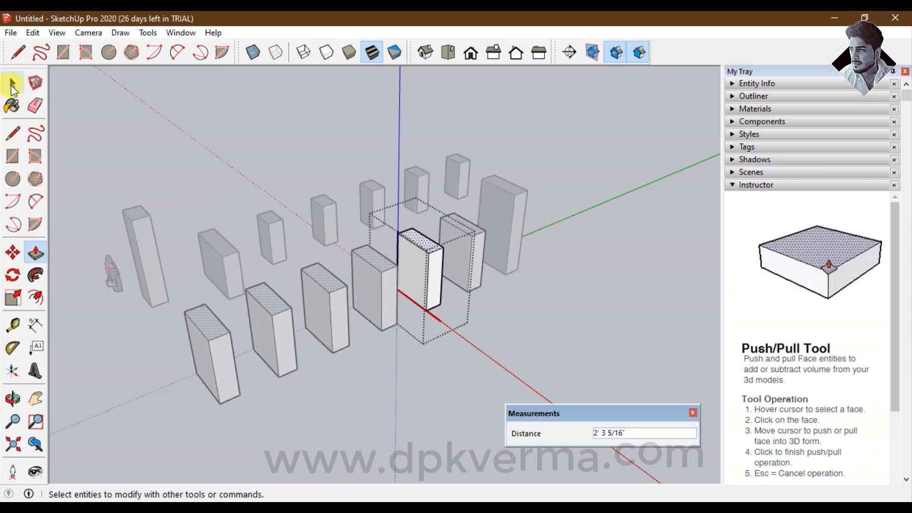
{"action": "left_click", "coordinate": [115, 125]}
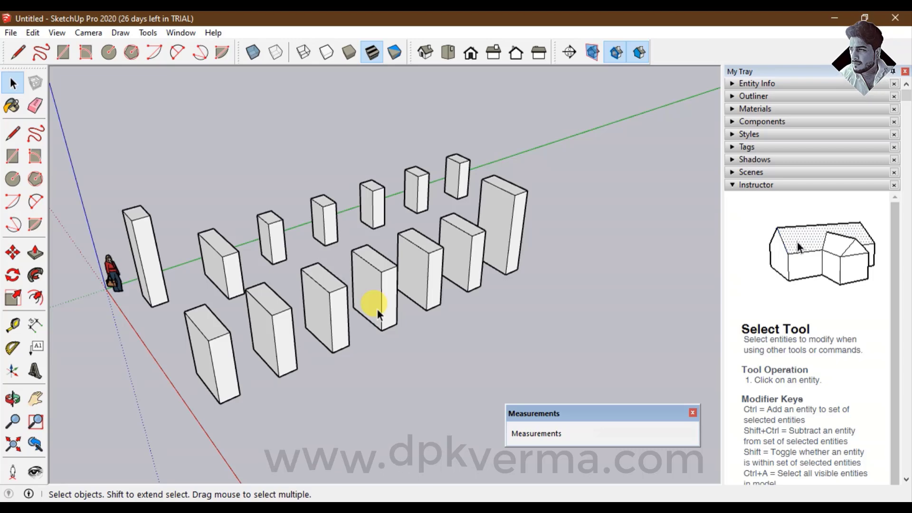
- Window-select every box in both rows and delete them
{"action": "key", "text": "o"}
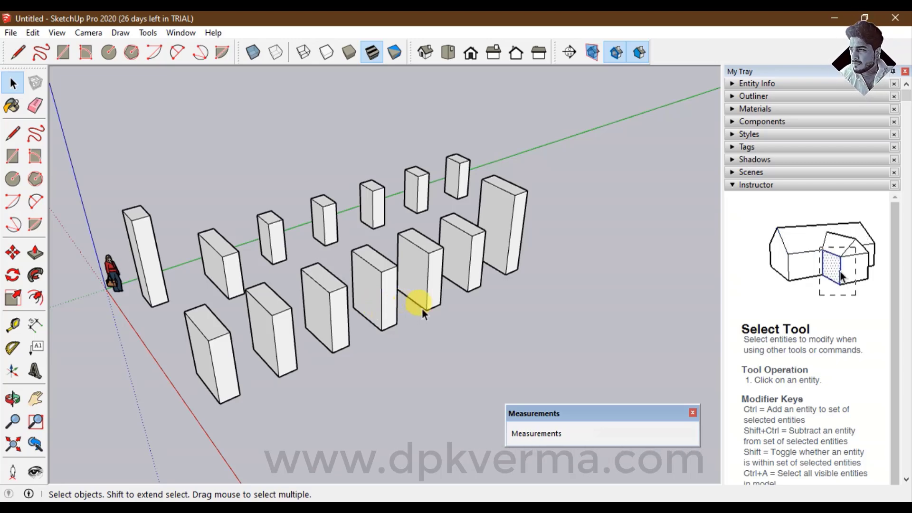
{"action": "mouse_move", "coordinate": [417, 301]}
{"action": "left_mouse_down"}
{"action": "mouse_move", "coordinate": [408, 287]}
{"action": "mouse_move", "coordinate": [318, 263]}
{"action": "left_mouse_up"}
{"action": "key", "text": "space"}
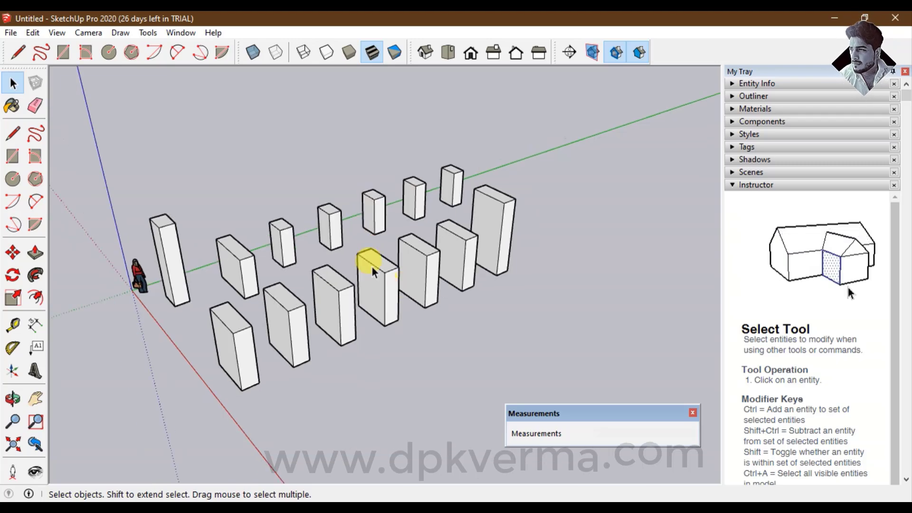
{"action": "left_click_drag", "start_coordinate": [521, 118], "coordinate": [168, 406]}
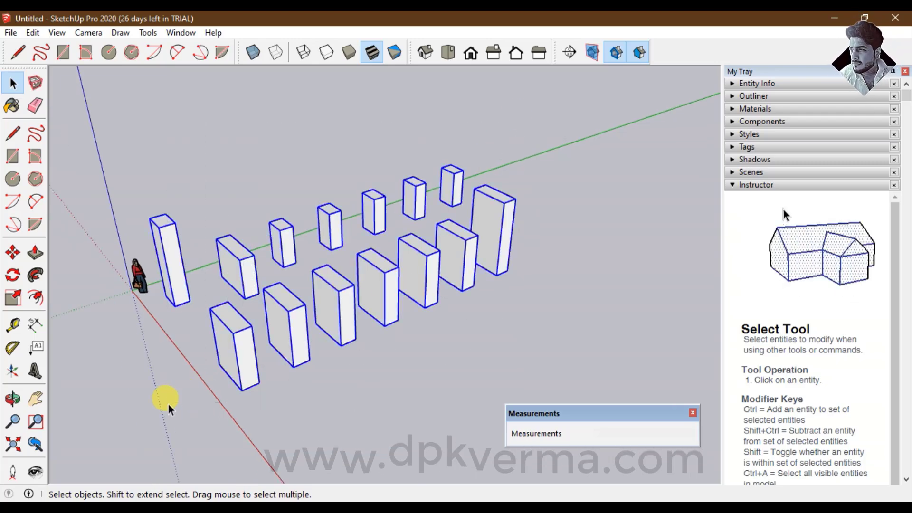
{"action": "key", "text": "Delete"}
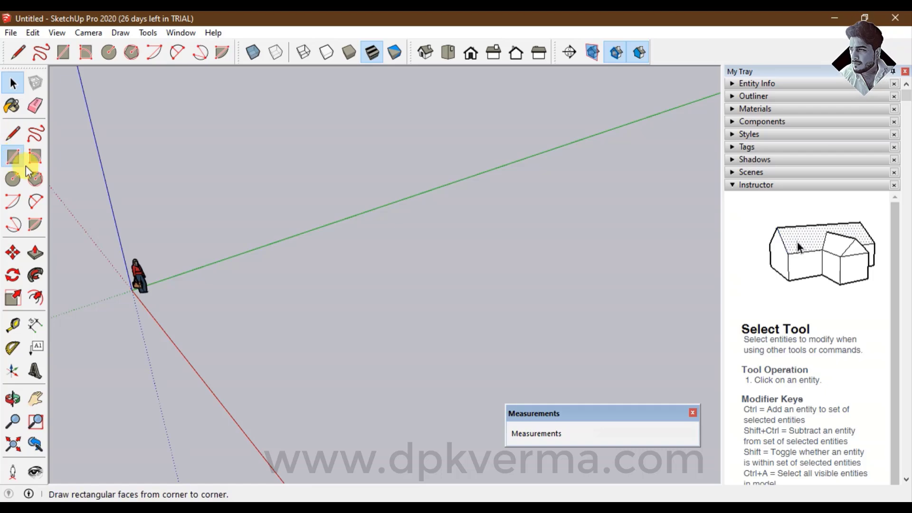
- Draw a ground rectangle near the origin and Push/Pull it into a low, thin box
{"action": "left_click", "coordinate": [12, 156]}
{"action": "left_click", "coordinate": [236, 327]}
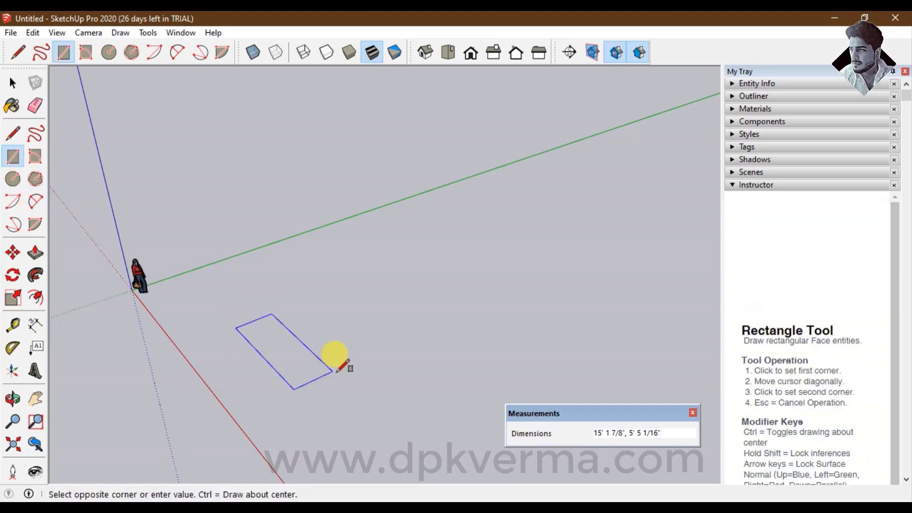
{"action": "left_click", "coordinate": [351, 365]}
{"action": "middle_click_drag", "start_coordinate": [360, 350], "coordinate": [191, 301]}
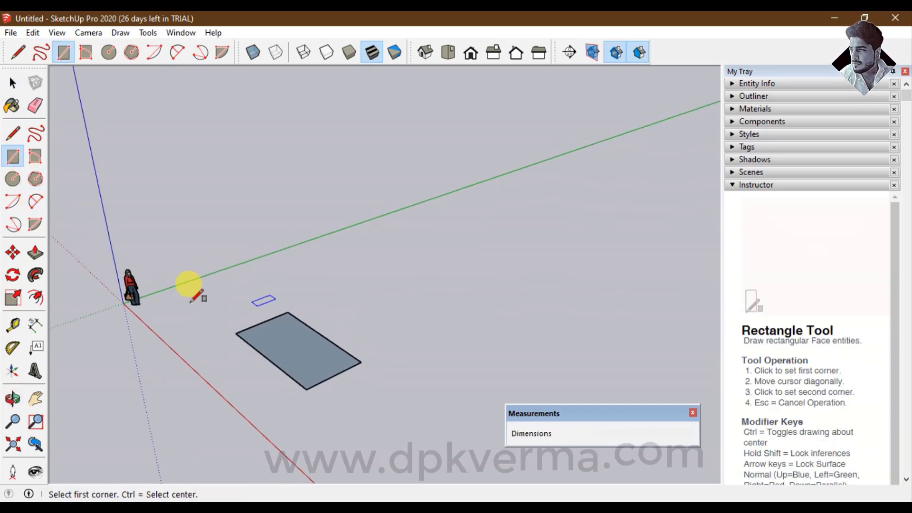
{"action": "left_click", "coordinate": [34, 254]}
{"action": "left_click", "coordinate": [296, 346]}
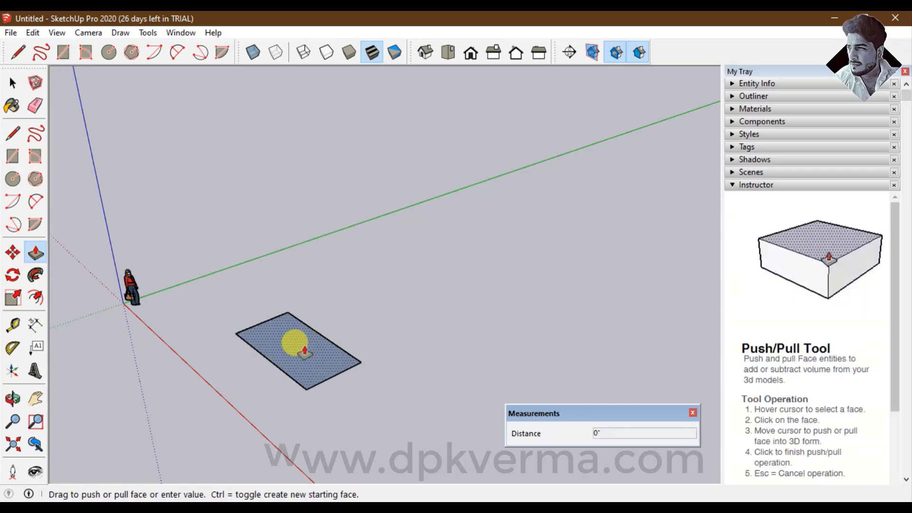
{"action": "left_click", "coordinate": [292, 327]}
{"action": "key", "text": "space"}
{"action": "key", "text": "p"}
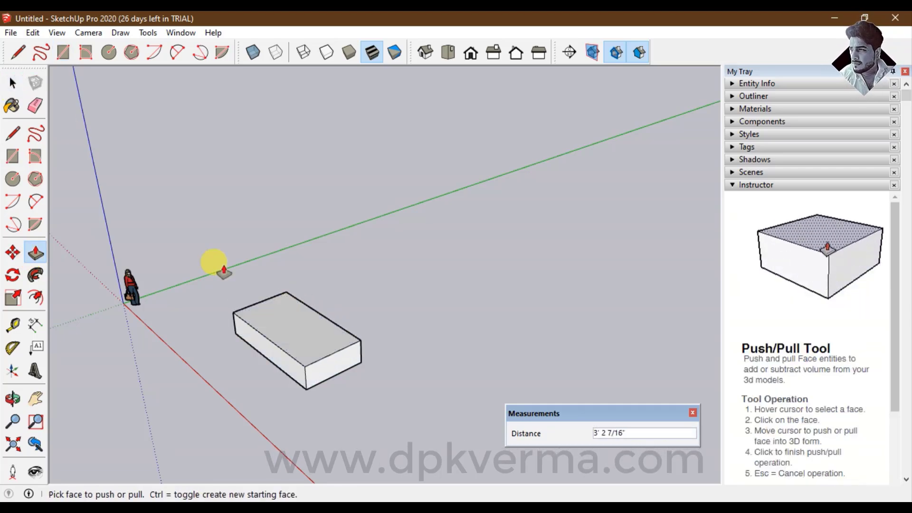
{"action": "left_click", "coordinate": [269, 318]}
{"action": "left_click", "coordinate": [266, 309]}
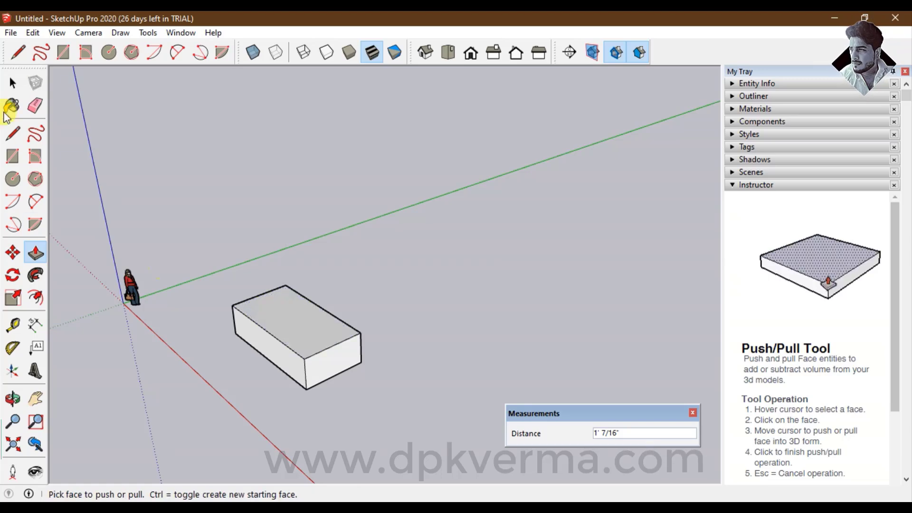
- Select the whole box and make it a component
{"action": "left_click", "coordinate": [11, 85]}
{"action": "triple_click", "coordinate": [304, 309]}
{"action": "right_click", "coordinate": [304, 309]}
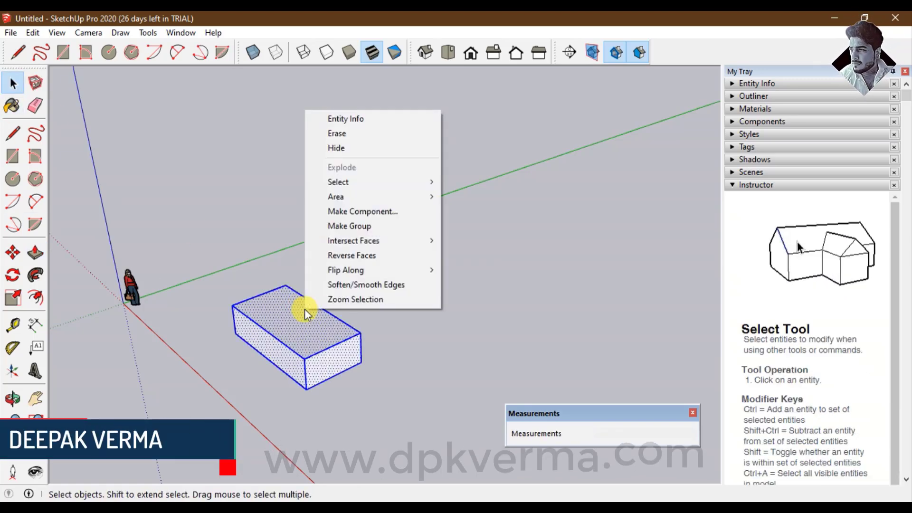
{"action": "left_click", "coordinate": [363, 212]}
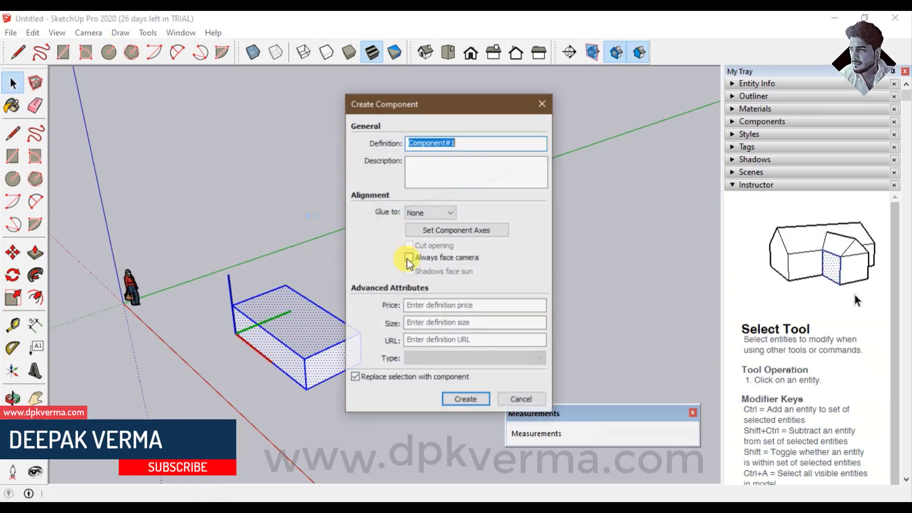
{"action": "left_click", "coordinate": [460, 405]}
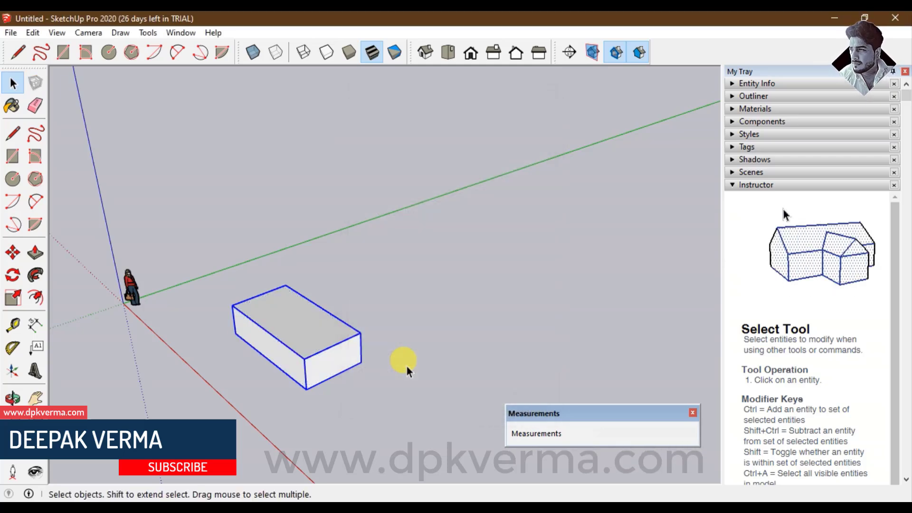
{"action": "middle_click_drag", "start_coordinate": [406, 366], "coordinate": [316, 334]}
- Ctrl-copy the box onto its own top and multiply it into a seven-step staircase along green
{"action": "left_click", "coordinate": [13, 252]}
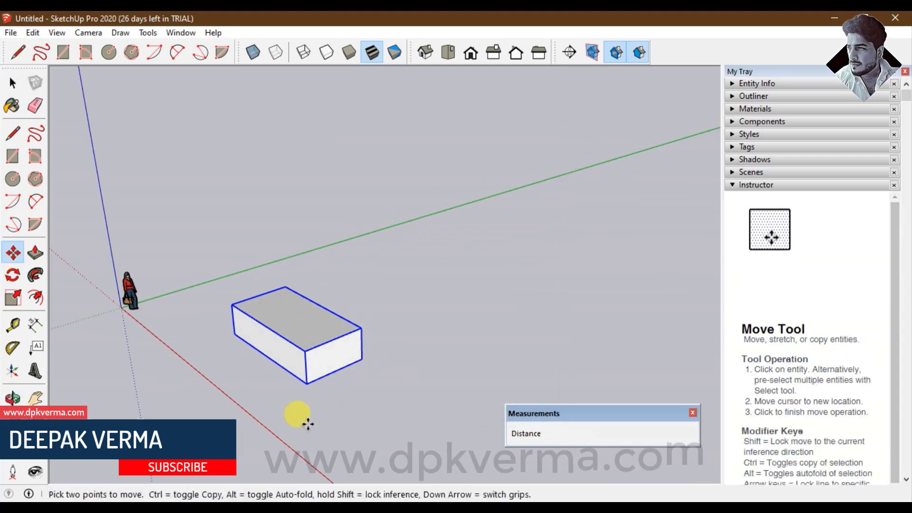
{"action": "key", "text": "ctrl"}
{"action": "left_click", "coordinate": [307, 382]}
{"action": "left_click", "coordinate": [361, 326]}
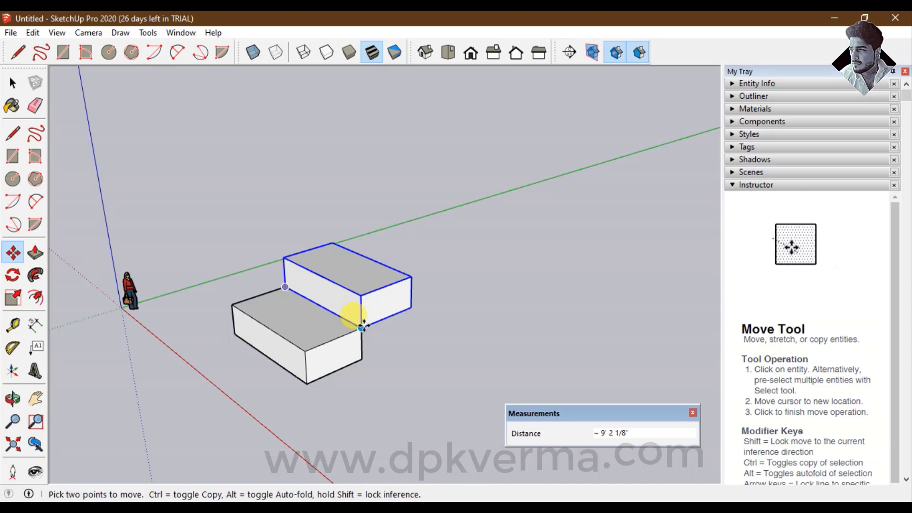
{"action": "type", "text": "*"}
{"action": "key", "text": "Return"}
{"action": "scroll", "coordinate": [361, 323], "scroll_direction": "down", "scroll_amount": 1}
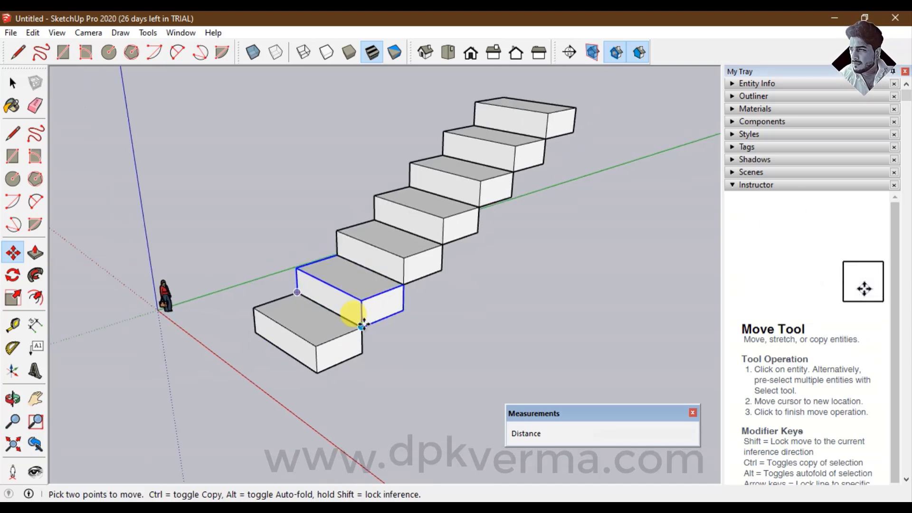
{"action": "scroll", "coordinate": [375, 328], "scroll_direction": "down", "scroll_amount": 1}
{"action": "scroll", "coordinate": [394, 333], "scroll_direction": "down", "scroll_amount": 1}
{"action": "middle_click_drag", "start_coordinate": [399, 334], "coordinate": [332, 270]}
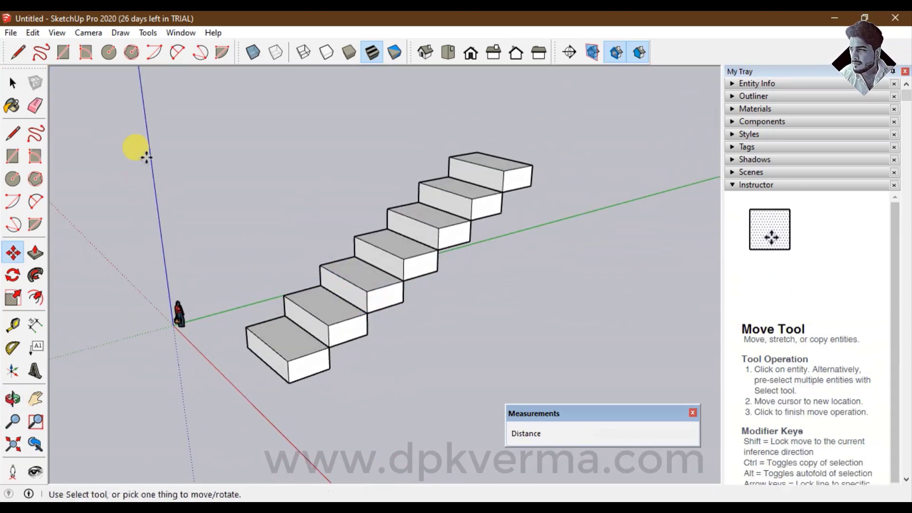
{"action": "left_click", "coordinate": [13, 83]}
{"action": "scroll", "coordinate": [356, 304], "scroll_direction": "up", "scroll_amount": 2}
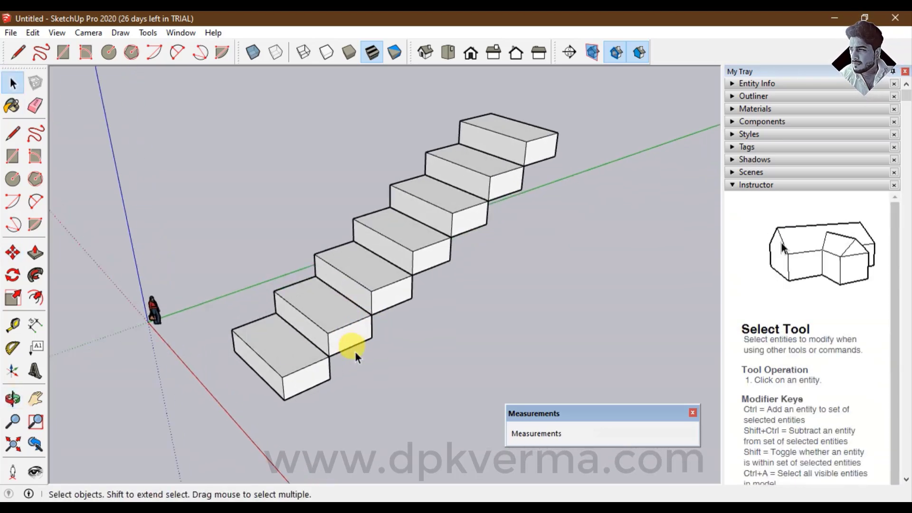
- Inside the bottom step component, paint its top face red Color A05
{"action": "left_click", "coordinate": [279, 346]}
{"action": "double_click", "coordinate": [279, 346]}
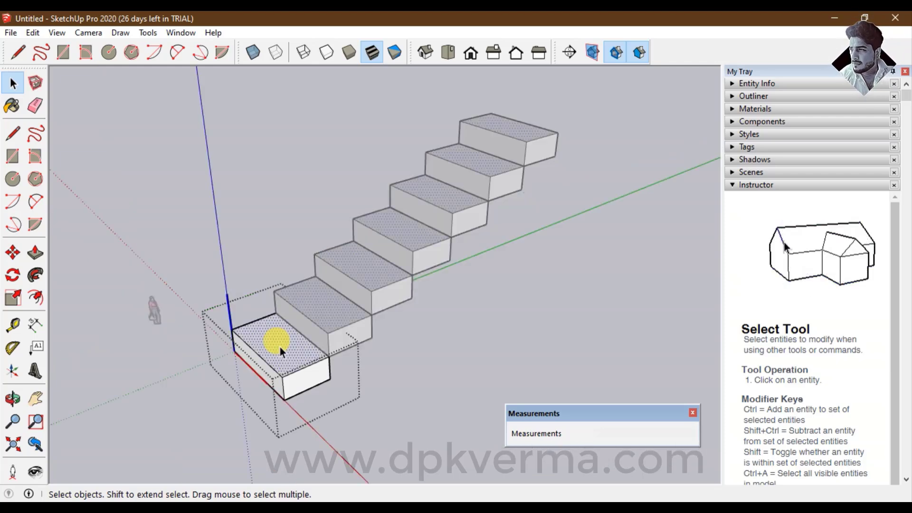
{"action": "left_click", "coordinate": [13, 106]}
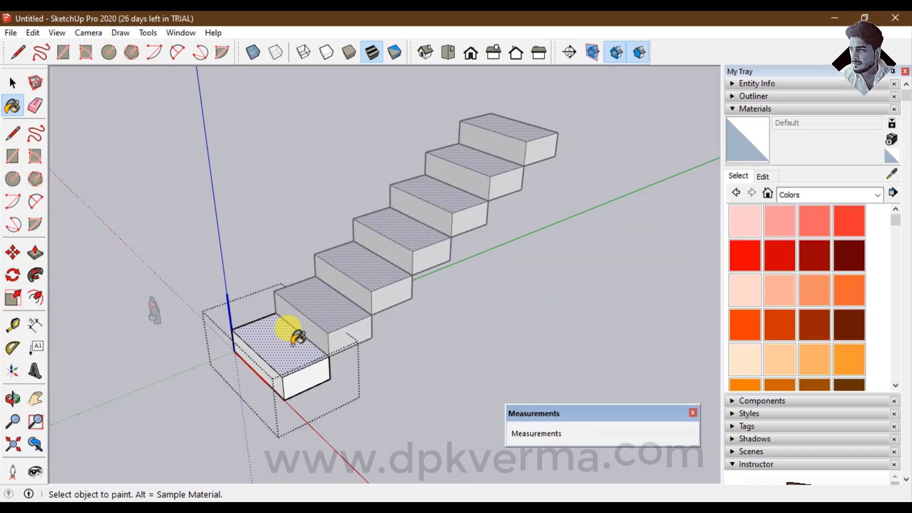
{"action": "scroll", "coordinate": [285, 316], "scroll_direction": "up", "scroll_amount": 1}
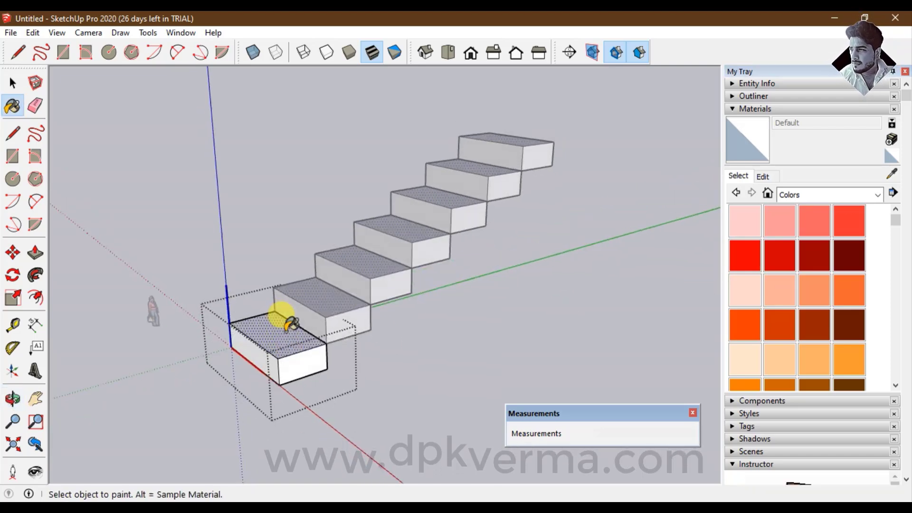
{"action": "scroll", "coordinate": [280, 325], "scroll_direction": "up", "scroll_amount": 1}
{"action": "scroll", "coordinate": [296, 340], "scroll_direction": "up", "scroll_amount": 1}
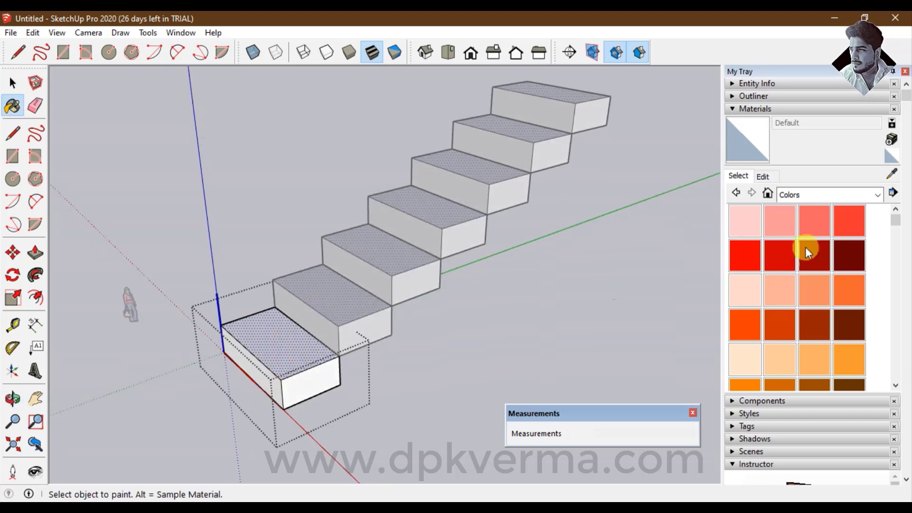
{"action": "left_click", "coordinate": [752, 254]}
{"action": "left_click", "coordinate": [289, 322]}
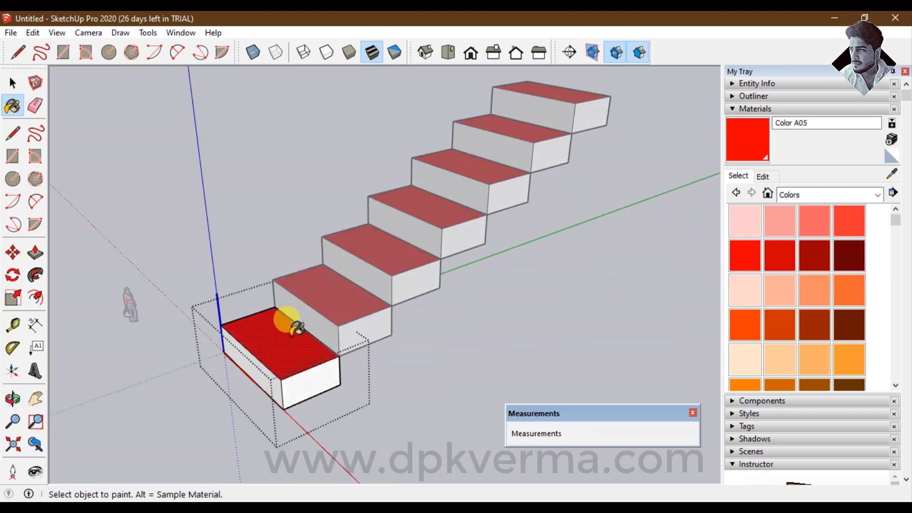
- Exit the step's editing and view all seven treads now red
{"action": "middle_click_drag", "start_coordinate": [295, 326], "coordinate": [401, 319]}
{"action": "left_click", "coordinate": [12, 83]}
{"action": "left_click", "coordinate": [124, 135]}
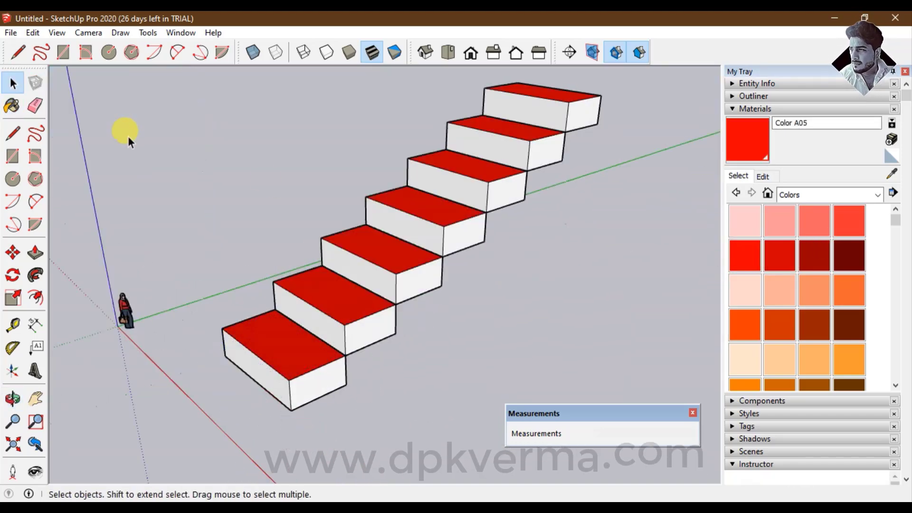
{"action": "mouse_move", "coordinate": [277, 285]}
{"action": "middle_mouse_down"}
{"action": "mouse_move", "coordinate": [290, 334]}
{"action": "mouse_move", "coordinate": [241, 199]}
{"action": "mouse_move", "coordinate": [298, 344]}
{"action": "mouse_move", "coordinate": [285, 330]}
{"action": "middle_mouse_up"}
{"action": "scroll", "coordinate": [298, 340], "scroll_direction": "down", "scroll_amount": 1}
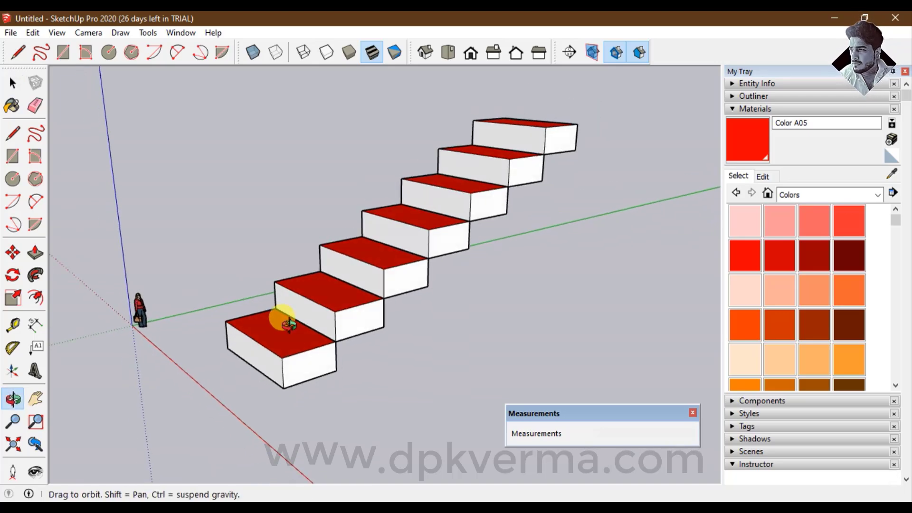
- Try painting the bottom step darker red Color A07, then undo it
{"action": "left_click", "coordinate": [12, 106]}
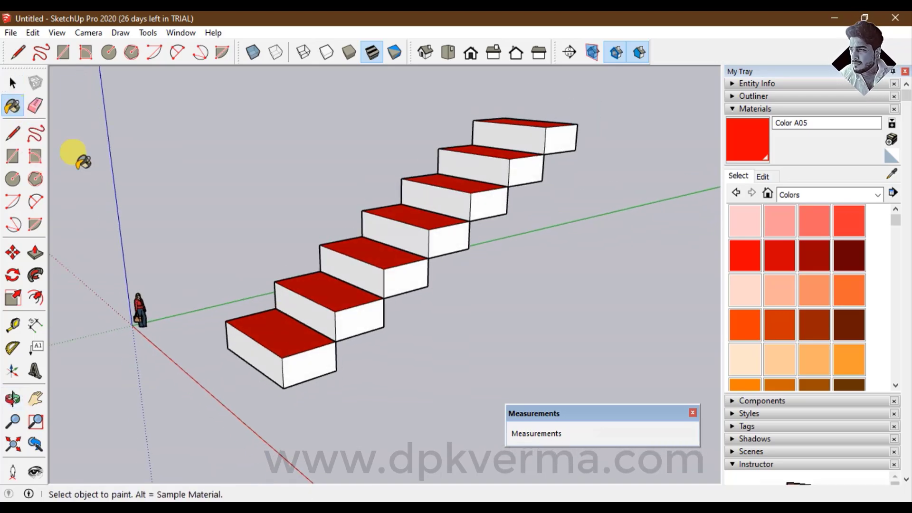
{"action": "left_click", "coordinate": [814, 255]}
{"action": "left_click", "coordinate": [287, 358]}
{"action": "middle_click_drag", "start_coordinate": [289, 360], "coordinate": [238, 328]}
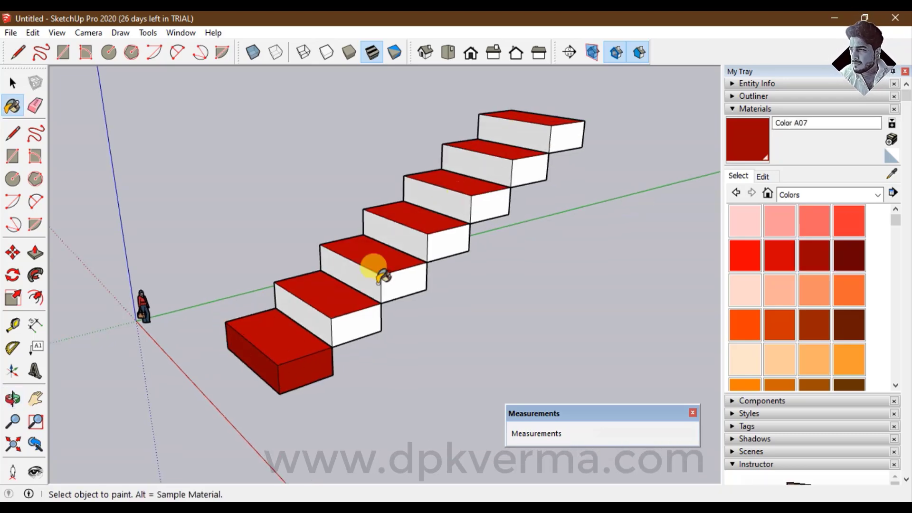
{"action": "key", "text": "ctrl+z"}
{"action": "left_click", "coordinate": [13, 84]}
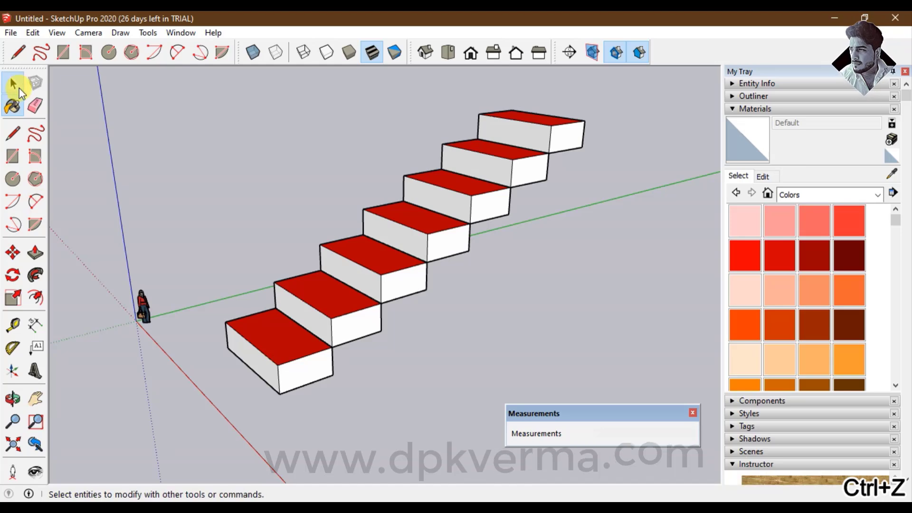
- Inside the bottom step component, paint its front face dark red Color A08
{"action": "double_click", "coordinate": [289, 342]}
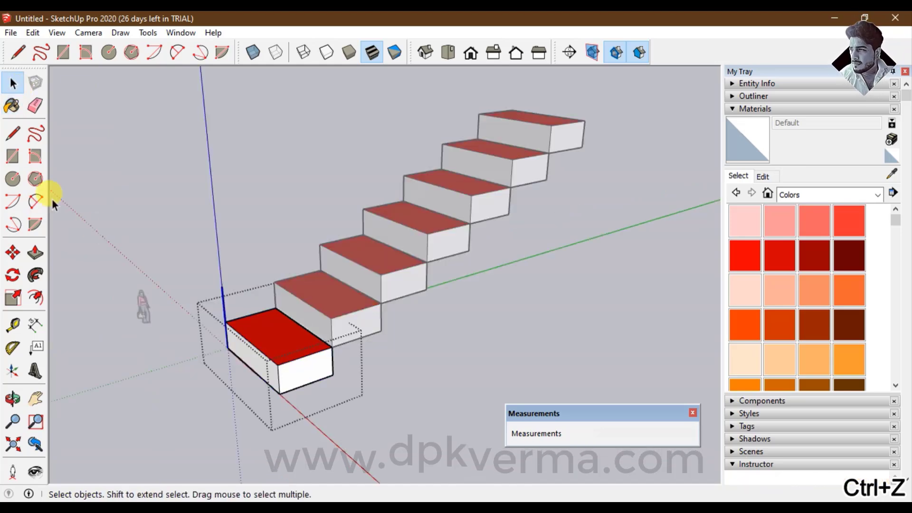
{"action": "left_click", "coordinate": [12, 105]}
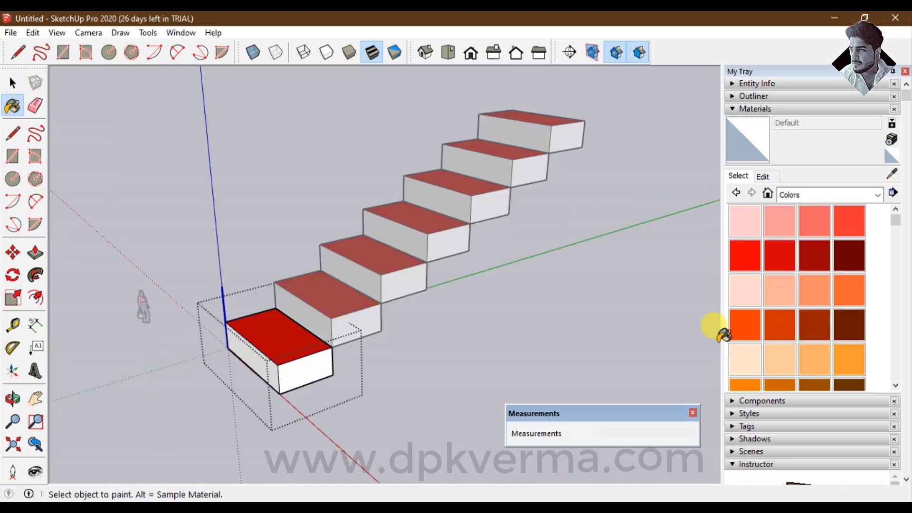
{"action": "left_click", "coordinate": [845, 252]}
{"action": "left_click", "coordinate": [317, 360]}
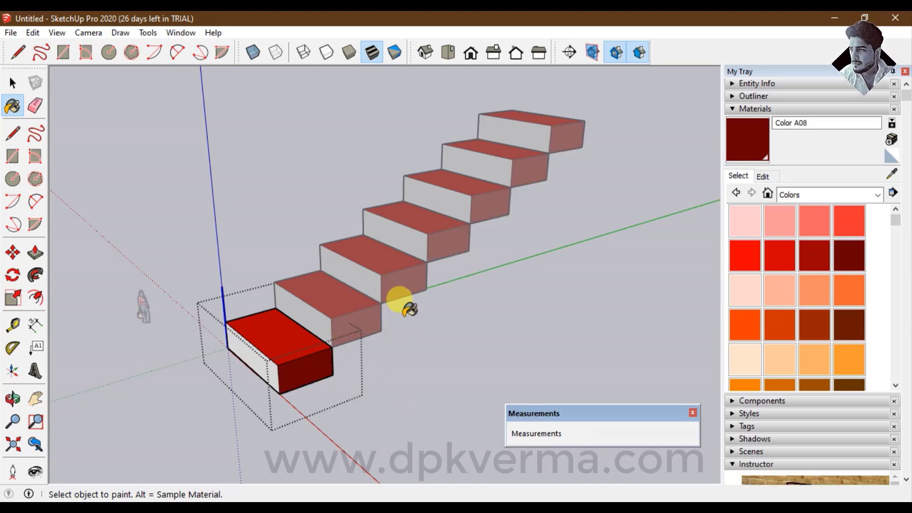
{"action": "middle_click_drag", "start_coordinate": [410, 309], "coordinate": [275, 370]}
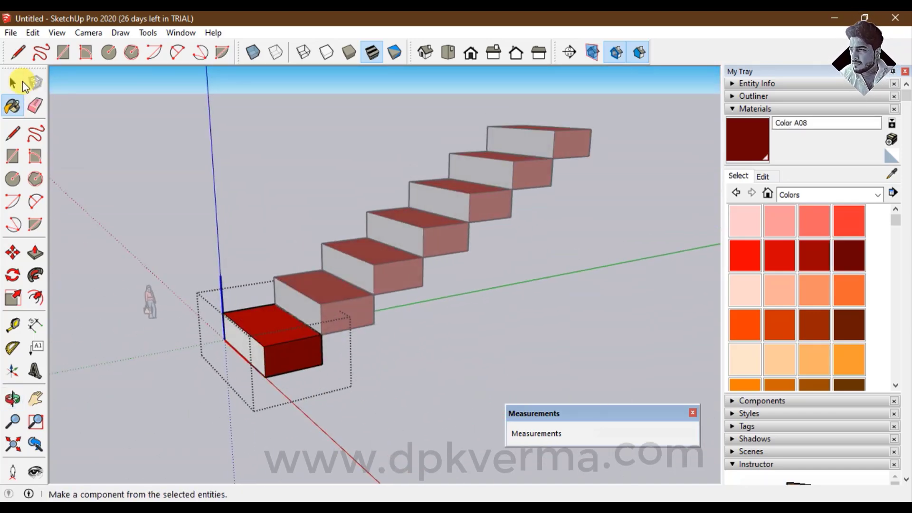
- Exit step editing and window-select the entire staircase
{"action": "left_click", "coordinate": [13, 83]}
{"action": "left_click", "coordinate": [122, 138]}
{"action": "mouse_move", "coordinate": [332, 256]}
{"action": "middle_mouse_down"}
{"action": "mouse_move", "coordinate": [203, 350]}
{"action": "mouse_move", "coordinate": [375, 244]}
{"action": "mouse_move", "coordinate": [386, 338]}
{"action": "middle_mouse_up"}
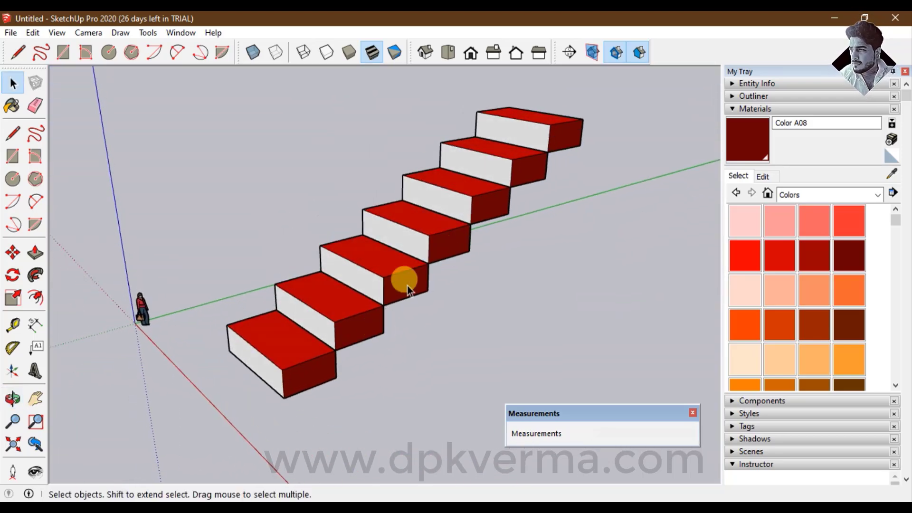
{"action": "scroll", "coordinate": [401, 306], "scroll_direction": "down", "scroll_amount": 1}
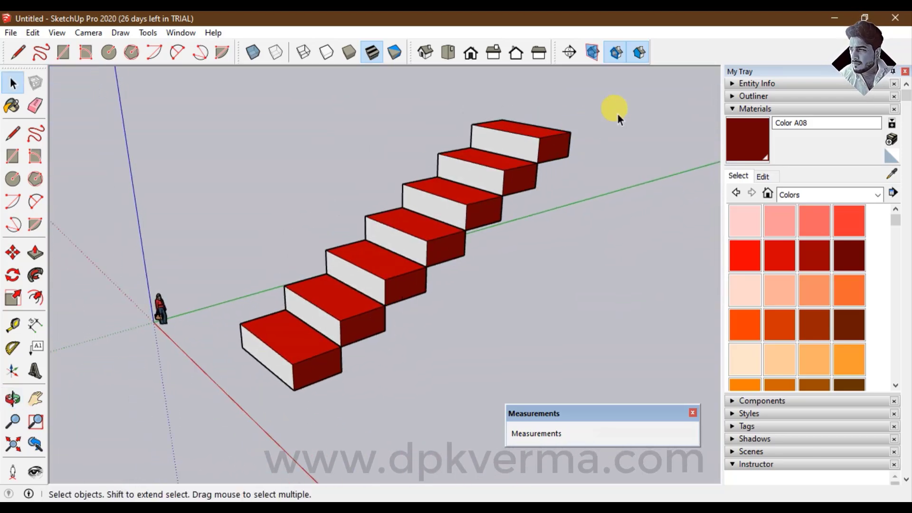
{"action": "left_click_drag", "start_coordinate": [256, 379], "coordinate": [257, 378]}
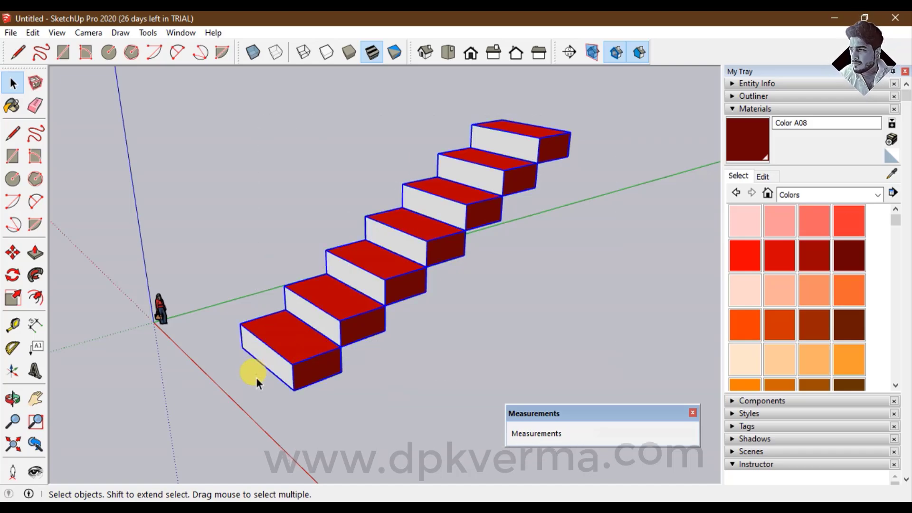
- Delete the staircase and Push/Pull a new rectangle into a tall box near the origin
{"action": "key", "text": "Delete"}
{"action": "scroll", "coordinate": [356, 386], "scroll_direction": "up", "scroll_amount": 1}
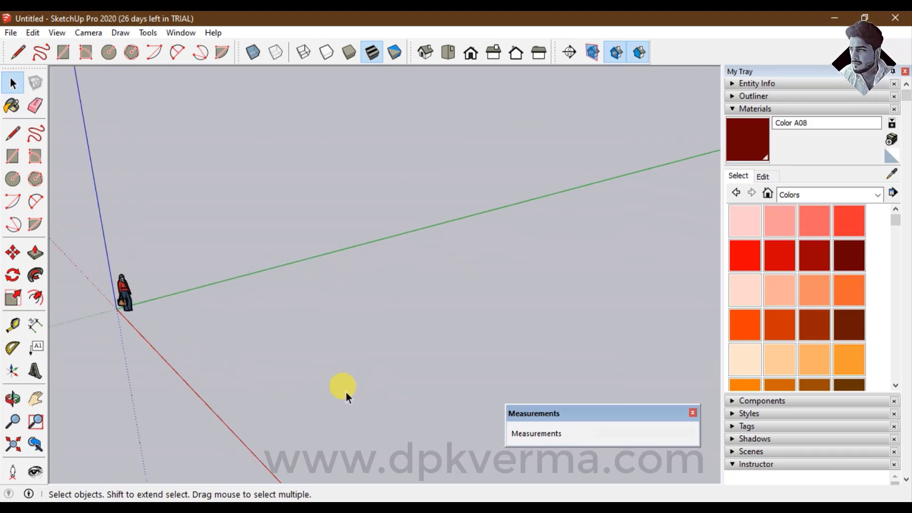
{"action": "left_click", "coordinate": [12, 155]}
{"action": "left_click", "coordinate": [210, 338]}
{"action": "left_click", "coordinate": [309, 356]}
{"action": "left_click", "coordinate": [12, 83]}
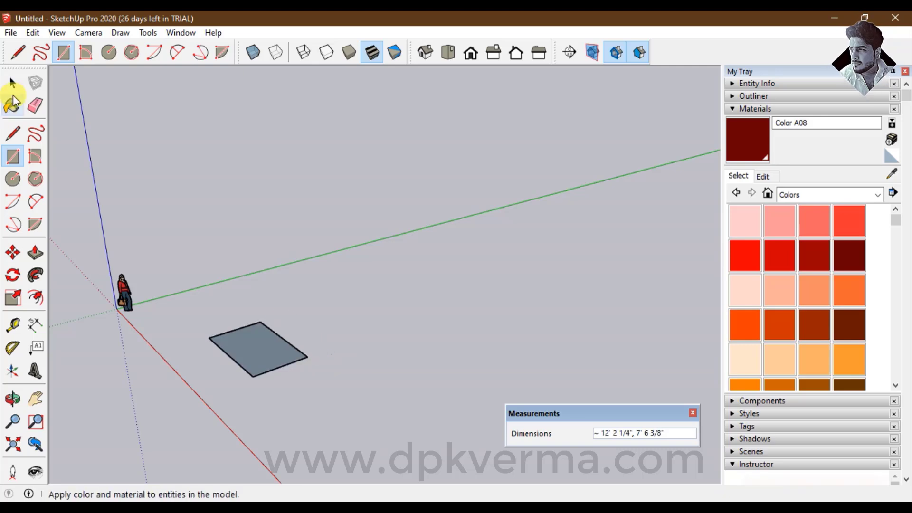
{"action": "left_click", "coordinate": [246, 351]}
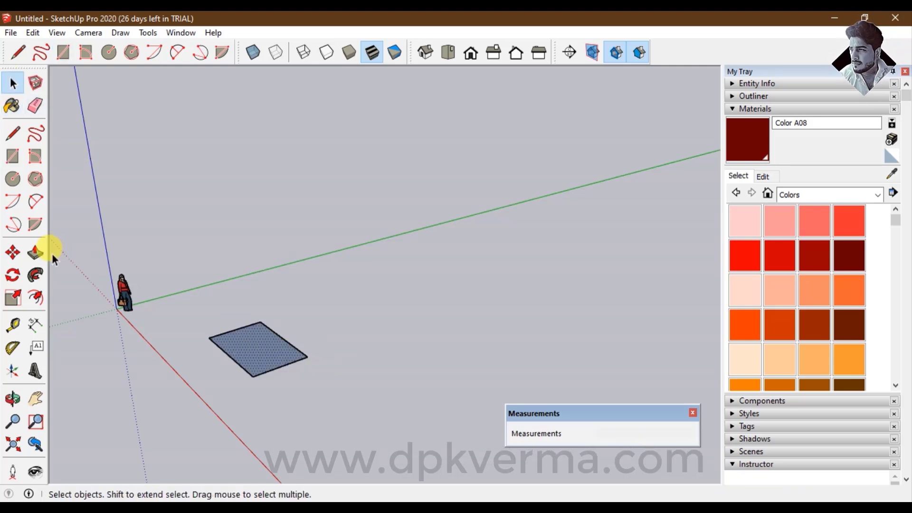
{"action": "left_click", "coordinate": [35, 253]}
{"action": "left_click", "coordinate": [248, 345]}
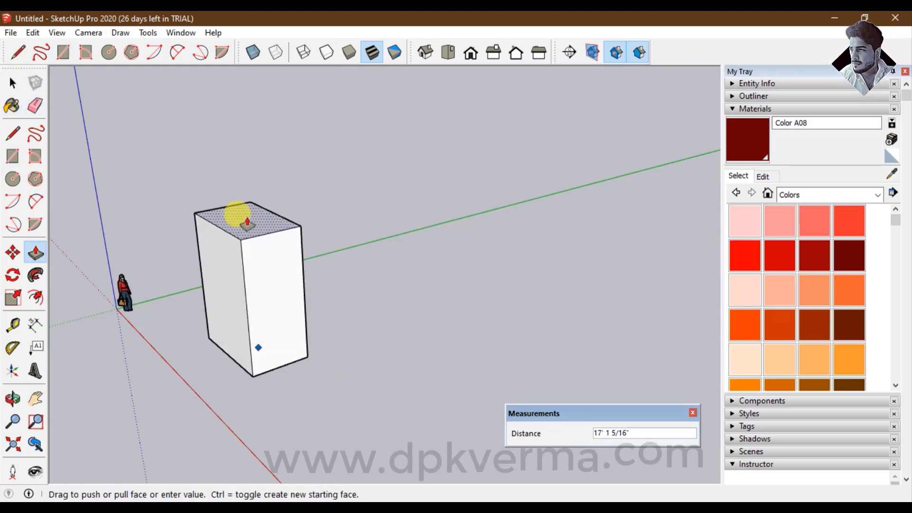
{"action": "left_click", "coordinate": [238, 207]}
{"action": "key", "text": "space"}
- Group the tall box, then explode the group back into loose geometry
{"action": "triple_click", "coordinate": [277, 232]}
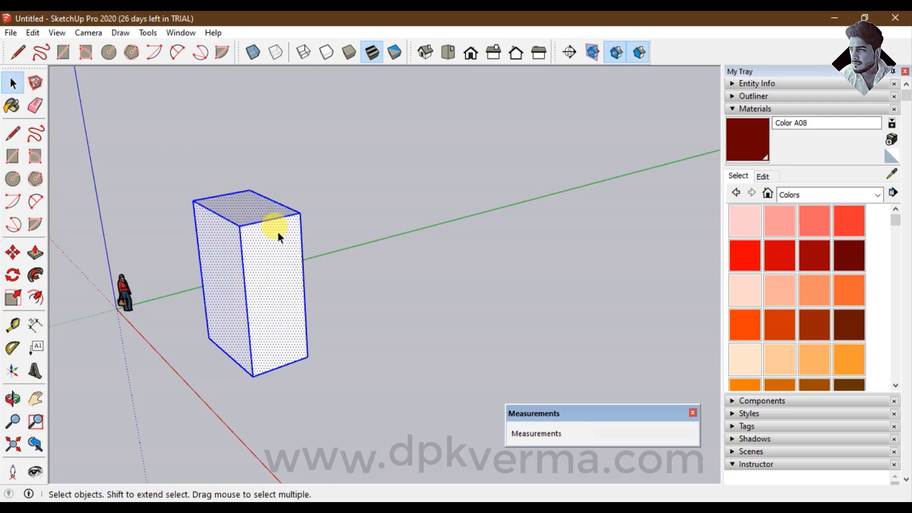
{"action": "right_click", "coordinate": [278, 232]}
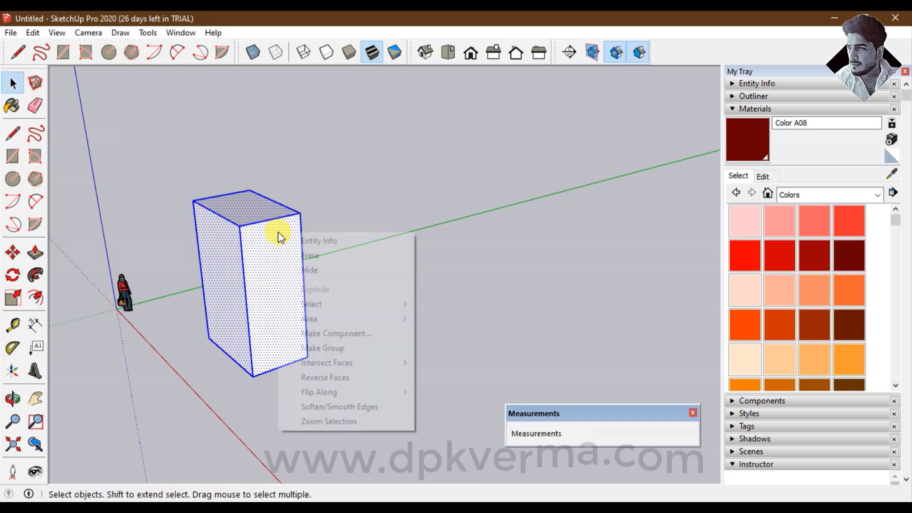
{"action": "left_click", "coordinate": [317, 354]}
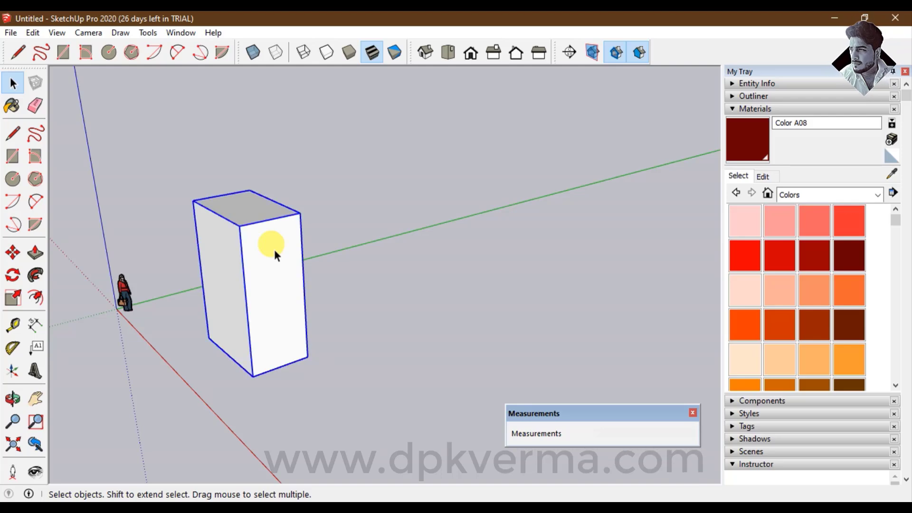
{"action": "right_click", "coordinate": [272, 230]}
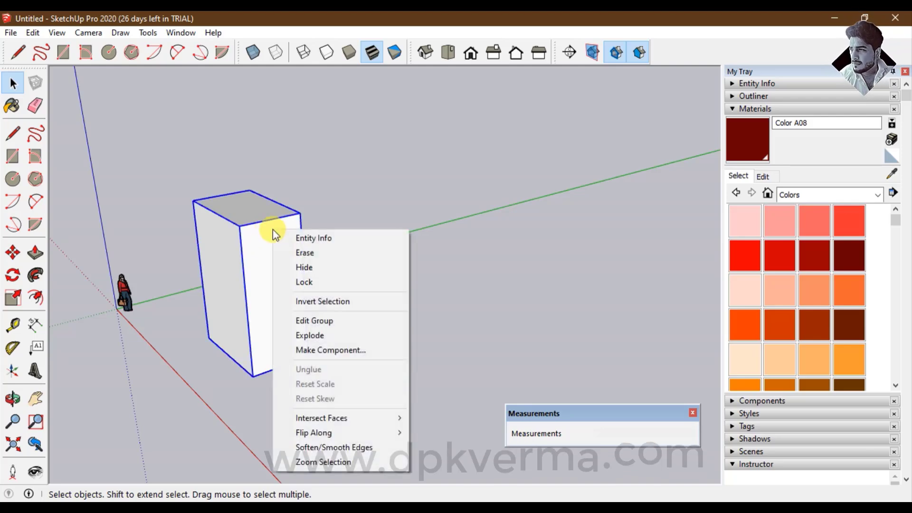
{"action": "left_click", "coordinate": [306, 335]}
{"action": "left_click", "coordinate": [352, 326]}
{"action": "left_click", "coordinate": [286, 286]}
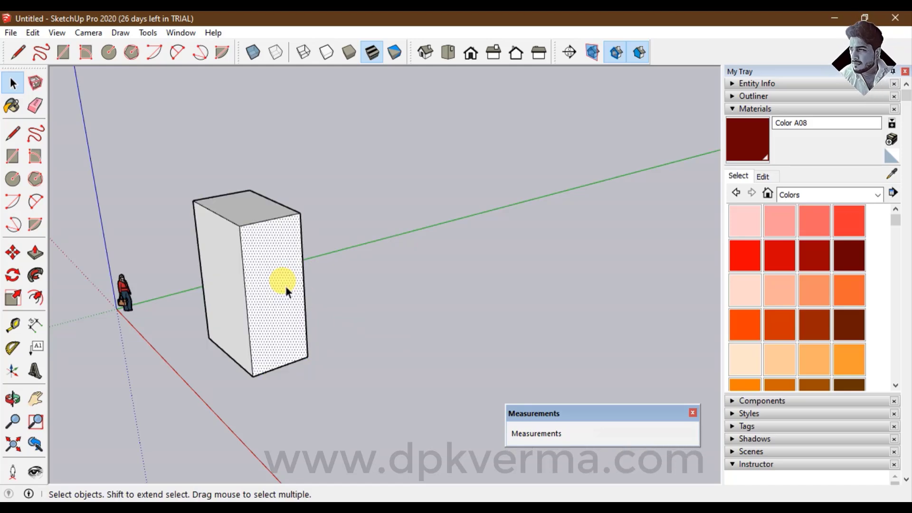
- Draw a small square right of the tall box and pull it up into a shorter box
{"action": "left_click", "coordinate": [13, 156]}
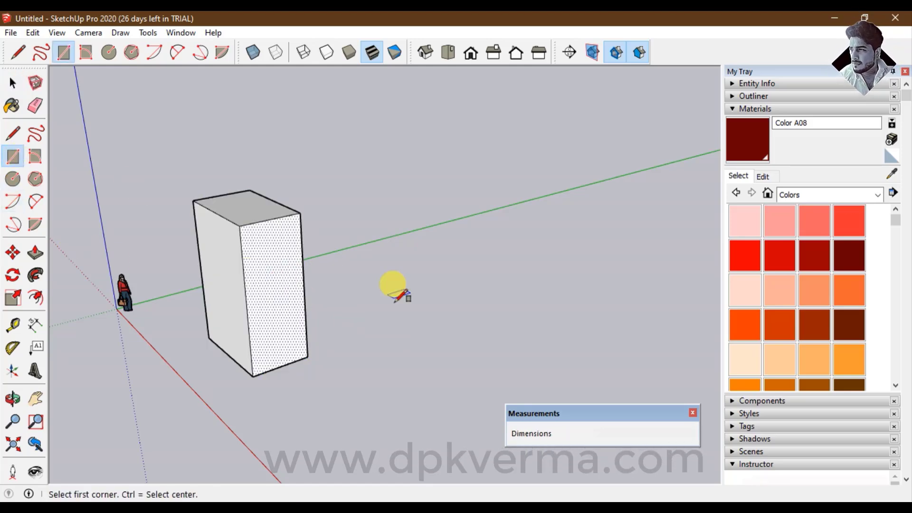
{"action": "left_click", "coordinate": [465, 313]}
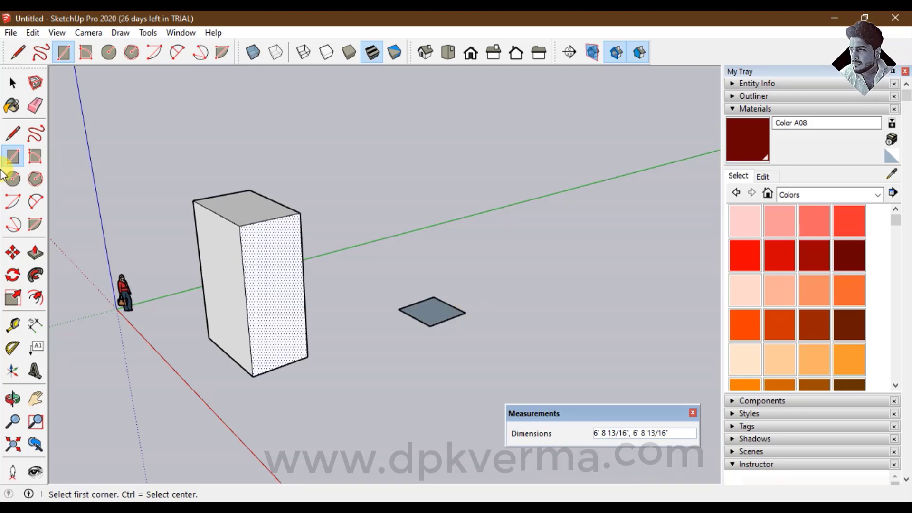
{"action": "left_click", "coordinate": [35, 253]}
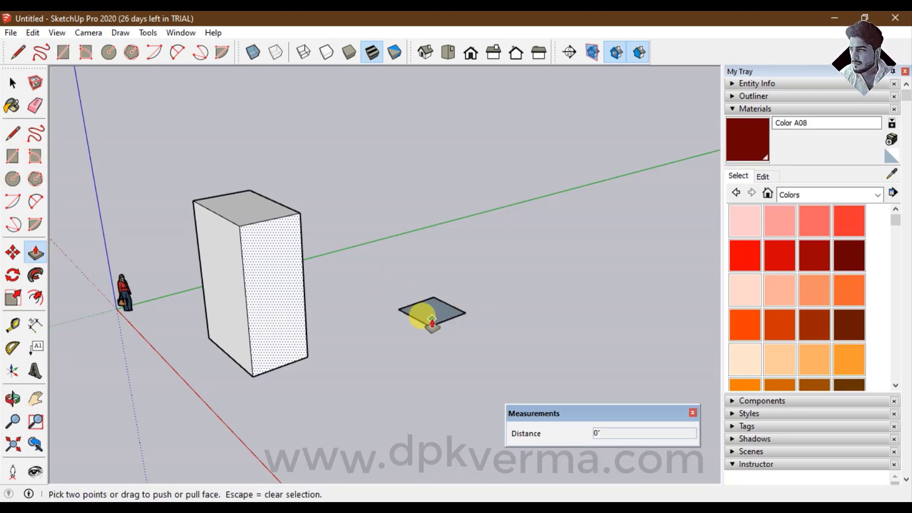
{"action": "left_click_drag", "start_coordinate": [432, 323], "coordinate": [418, 195]}
{"action": "key", "text": "l"}
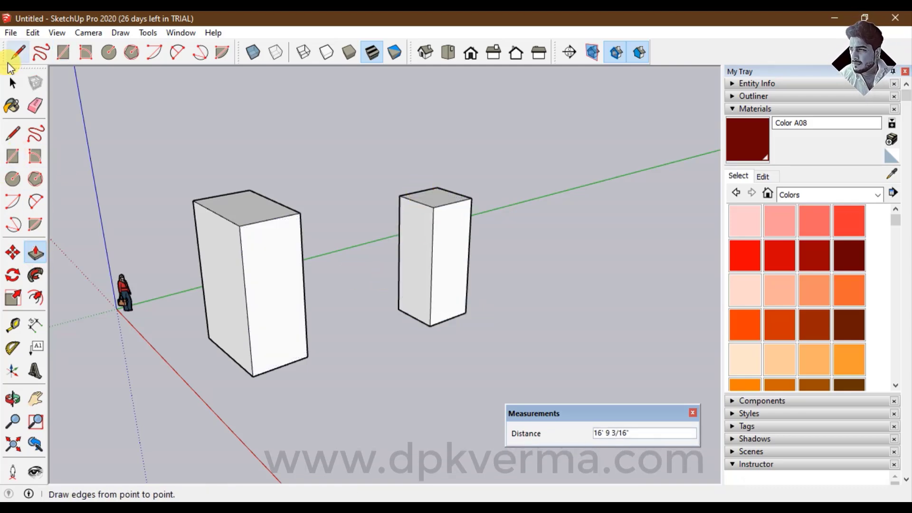
{"action": "key", "text": "space"}
- Make the small box a component, then explode it into loose geometry
{"action": "triple_click", "coordinate": [439, 222]}
{"action": "right_click", "coordinate": [441, 224]}
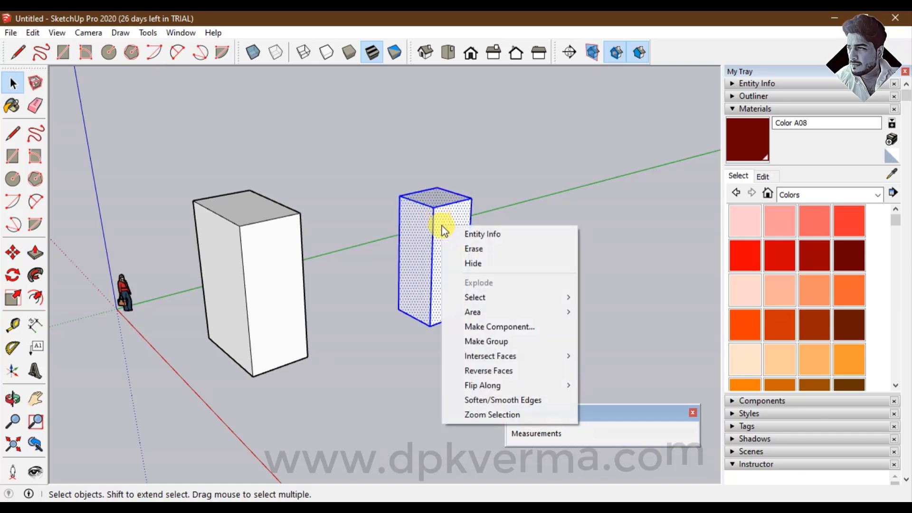
{"action": "left_click", "coordinate": [494, 334]}
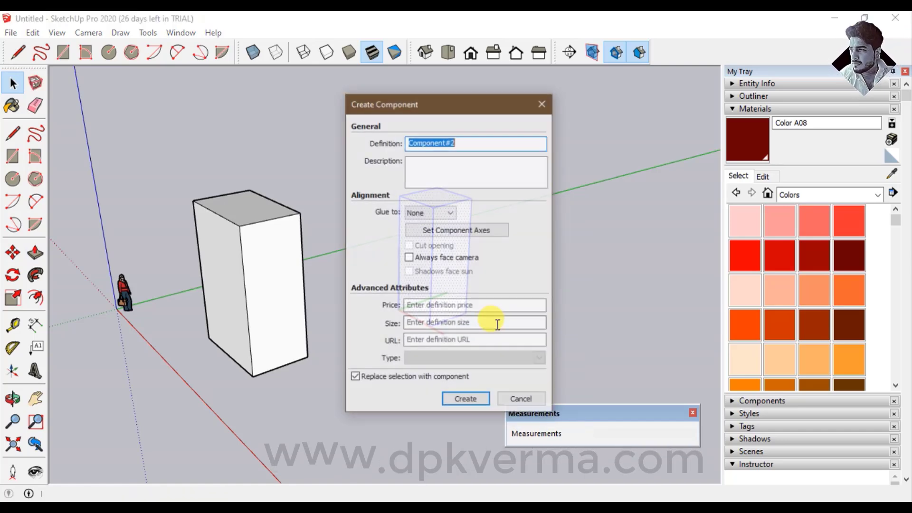
{"action": "left_click", "coordinate": [461, 400]}
{"action": "right_click", "coordinate": [426, 241]}
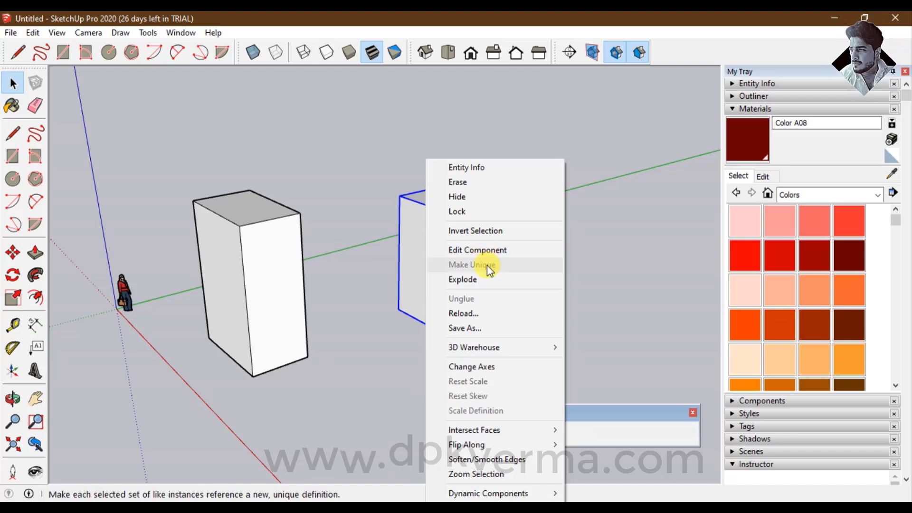
{"action": "left_click", "coordinate": [478, 281]}
{"action": "left_click", "coordinate": [529, 262]}
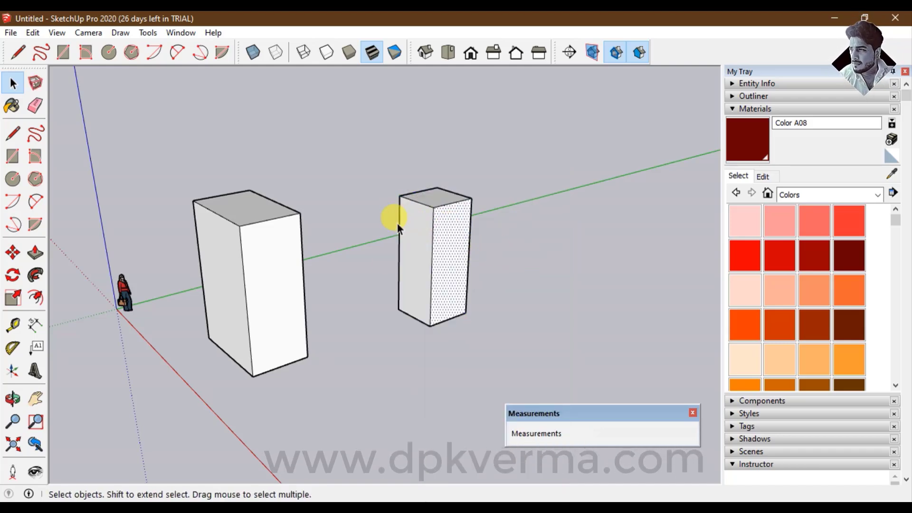
{"action": "scroll", "coordinate": [404, 237], "scroll_direction": "down", "scroll_amount": 2}
{"action": "scroll", "coordinate": [408, 240], "scroll_direction": "down", "scroll_amount": 1}
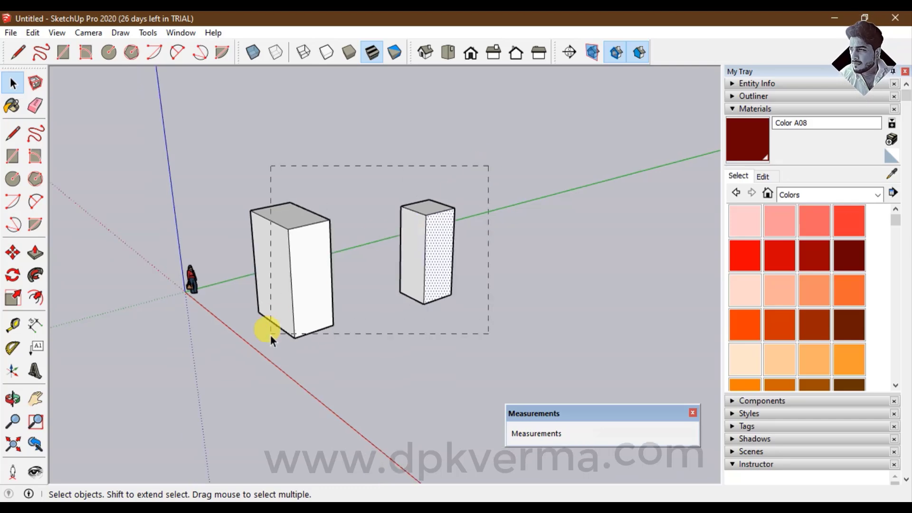
- Delete both boxes and draw a 2' × 2' rectangle on the ground
{"action": "left_click_drag", "start_coordinate": [244, 369], "coordinate": [244, 369]}
{"action": "key", "text": "Delete"}
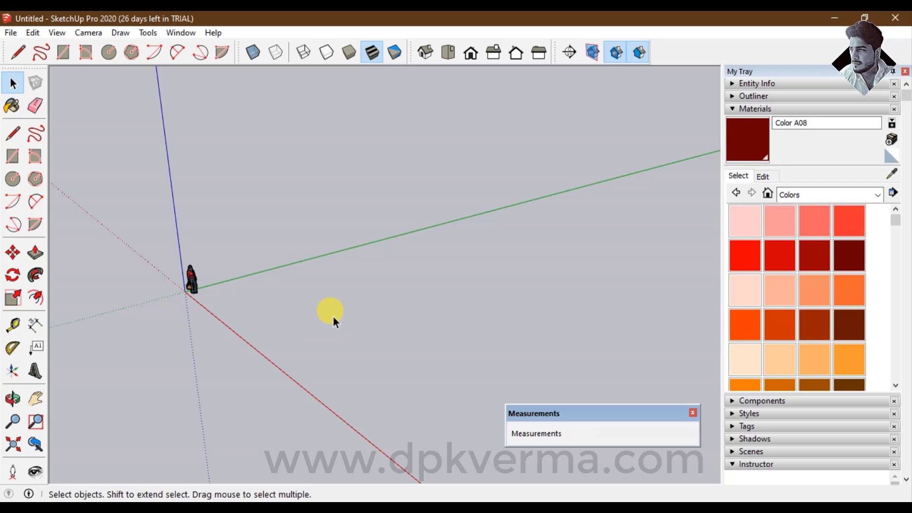
{"action": "mouse_move", "coordinate": [333, 301]}
{"action": "middle_mouse_down"}
{"action": "mouse_move", "coordinate": [345, 322]}
{"action": "mouse_move", "coordinate": [319, 320]}
{"action": "middle_mouse_up"}
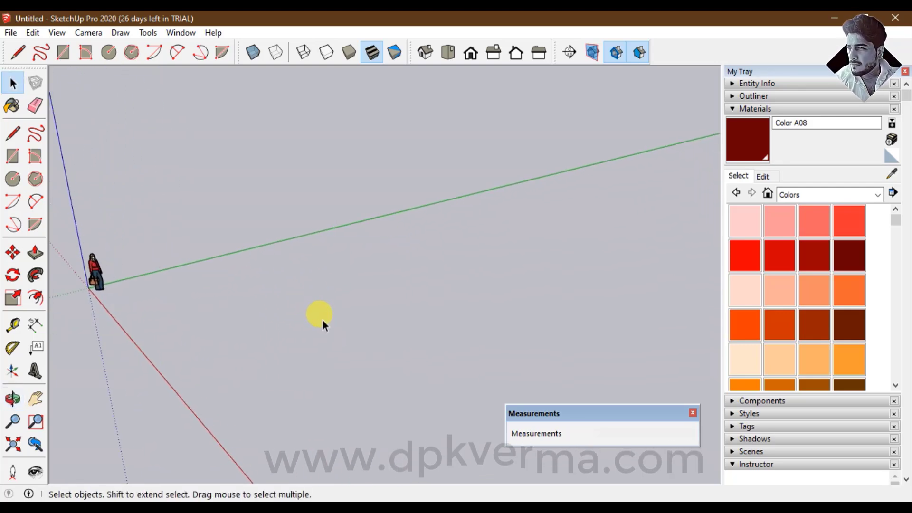
{"action": "left_click", "coordinate": [12, 155]}
{"action": "left_click", "coordinate": [254, 306]}
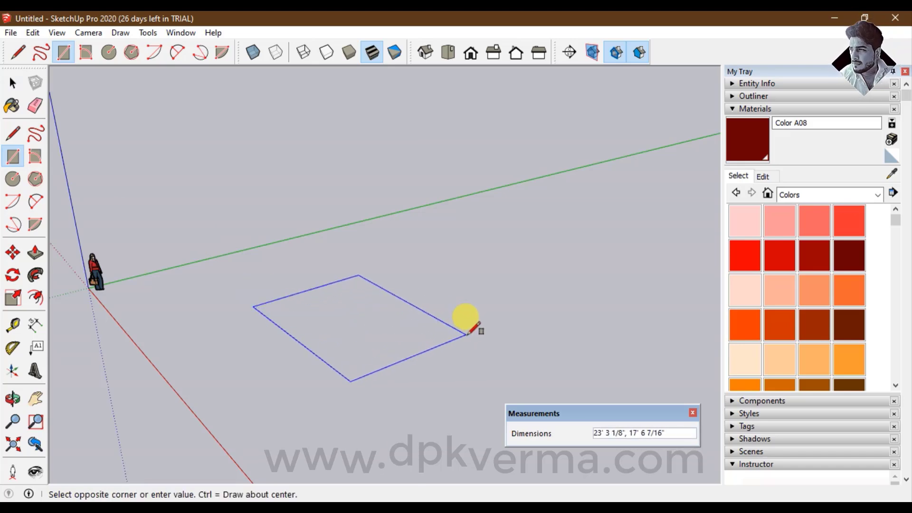
{"action": "scroll", "coordinate": [275, 275], "scroll_direction": "up", "scroll_amount": 3}
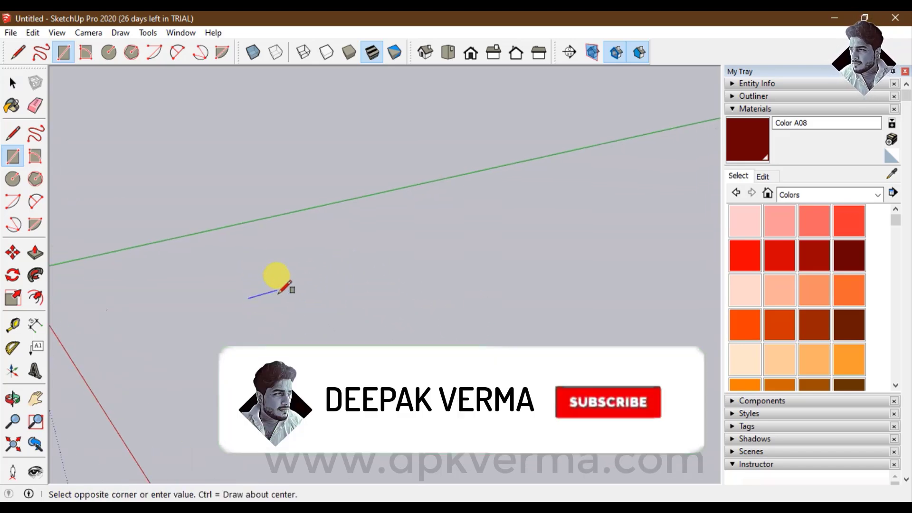
{"action": "scroll", "coordinate": [336, 320], "scroll_direction": "up", "scroll_amount": 1}
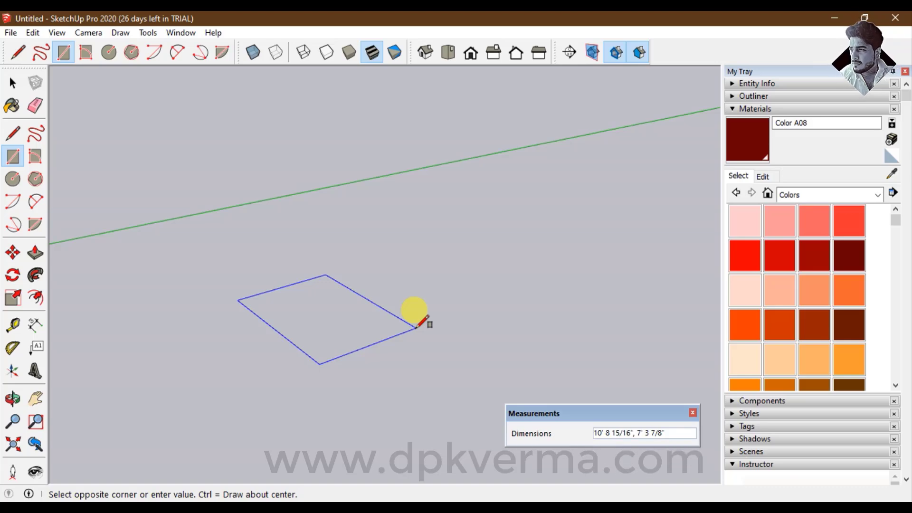
{"action": "type", "text": "2',2"}
{"action": "type", "text": "'"}
{"action": "key", "text": "Return"}
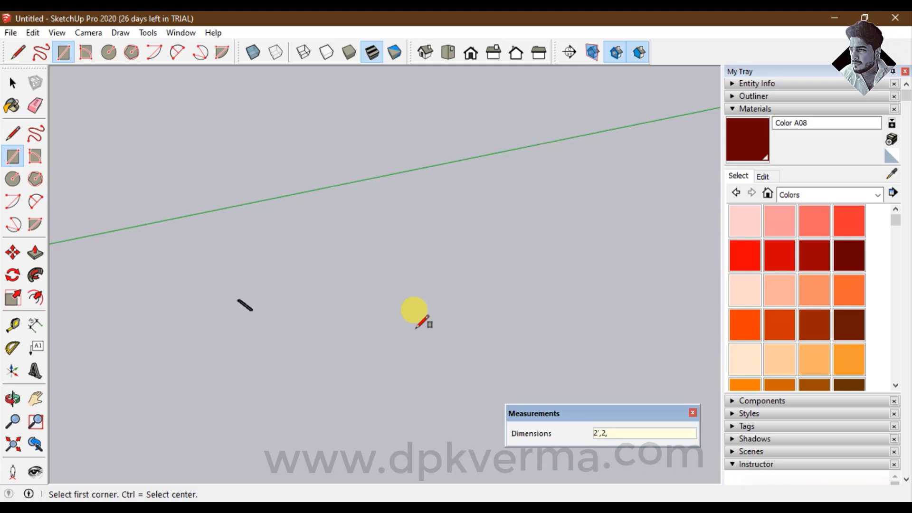
- Draw another rectangle sized 2',2' on the ground
{"action": "left_click", "coordinate": [244, 300]}
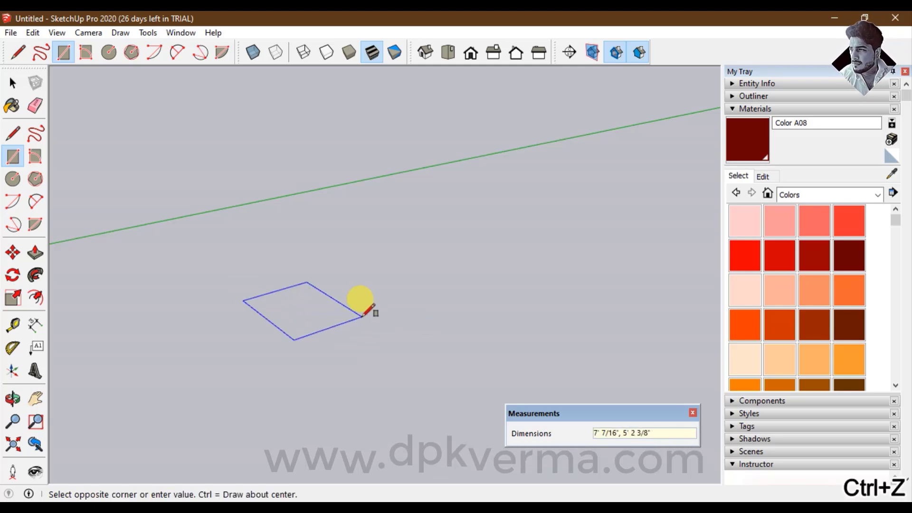
{"action": "type", "text": "2'"}
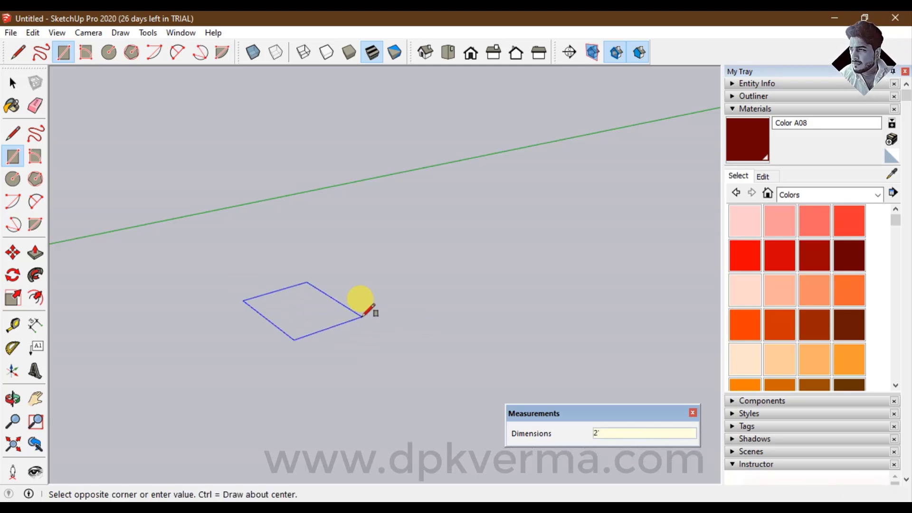
{"action": "type", "text": ",2'"}
{"action": "key", "text": "Return"}
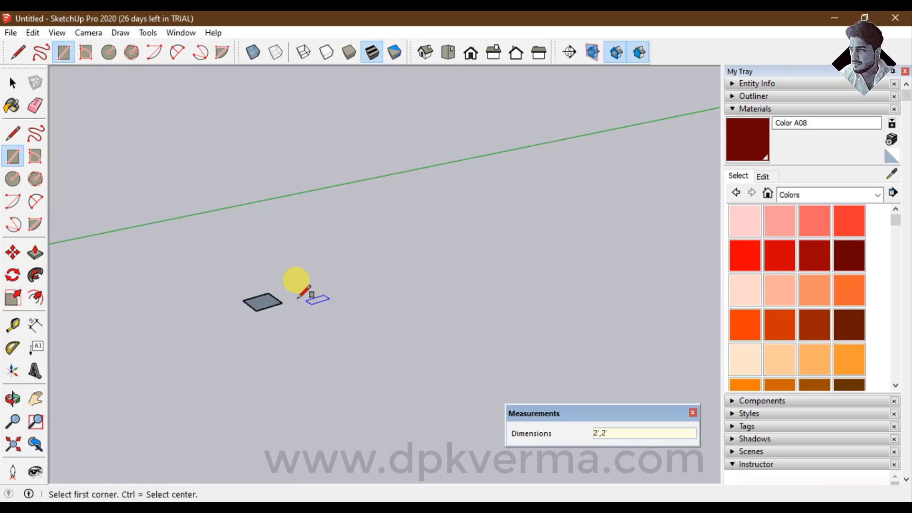
{"action": "scroll", "coordinate": [294, 292], "scroll_direction": "up", "scroll_amount": 2}
{"action": "scroll", "coordinate": [280, 292], "scroll_direction": "up", "scroll_amount": 2}
{"action": "scroll", "coordinate": [259, 299], "scroll_direction": "up", "scroll_amount": 2}
{"action": "scroll", "coordinate": [252, 308], "scroll_direction": "up", "scroll_amount": 2}
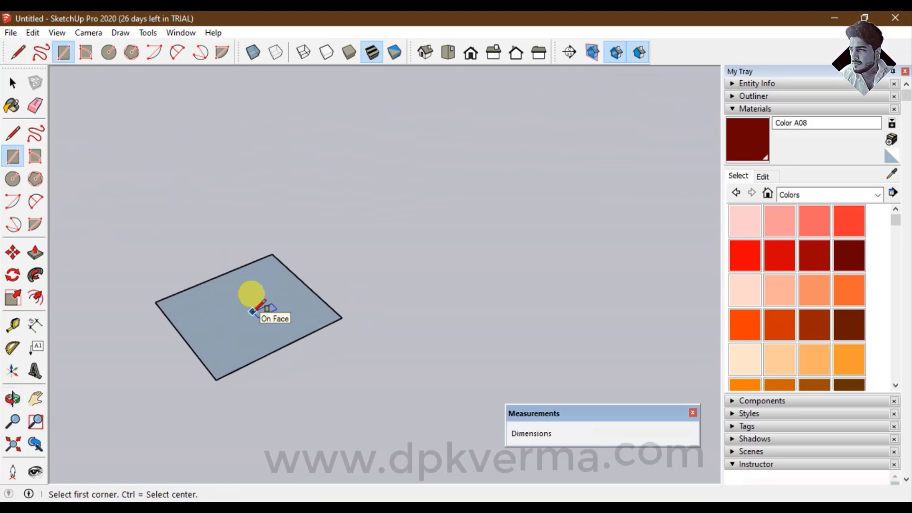
- Push/Pull the 2' square face up 1" into a thin slab
{"action": "left_click", "coordinate": [13, 83]}
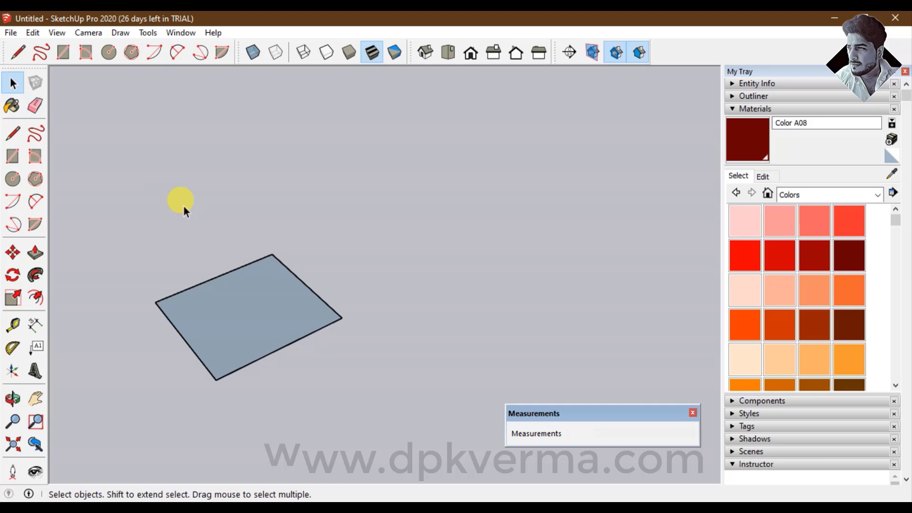
{"action": "left_click", "coordinate": [30, 257]}
{"action": "left_click", "coordinate": [204, 313]}
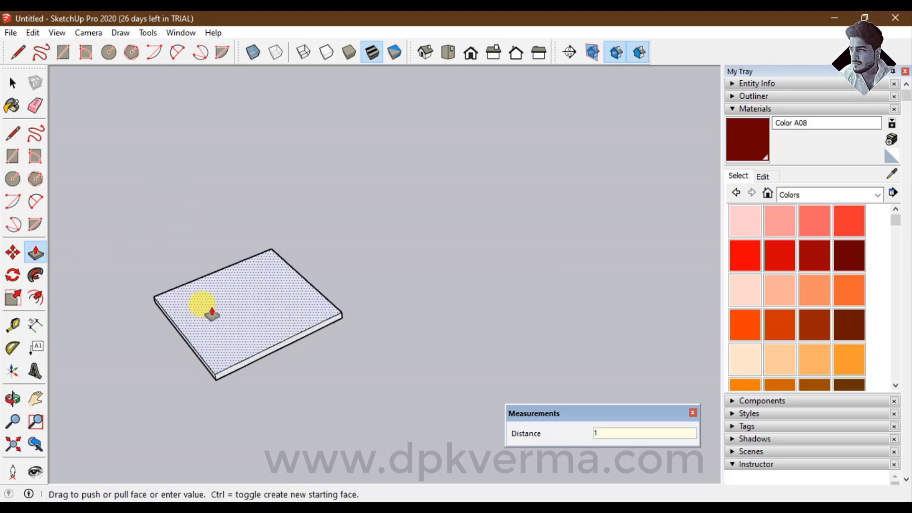
{"action": "left_click", "coordinate": [212, 313]}
{"action": "mouse_move", "coordinate": [211, 314]}
{"action": "middle_mouse_down"}
{"action": "mouse_move", "coordinate": [260, 265]}
{"action": "mouse_move", "coordinate": [218, 332]}
{"action": "middle_mouse_up"}
{"action": "key", "text": "space"}
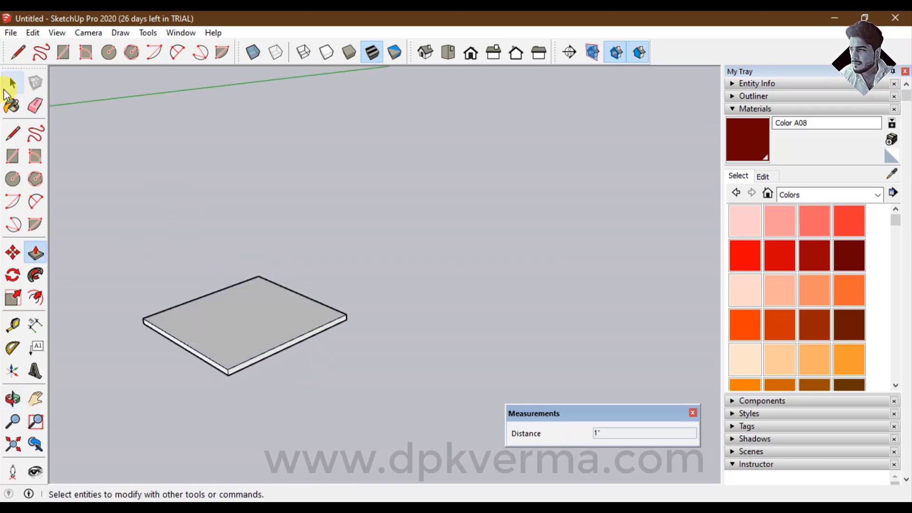
- Make the whole slab a group and select that group
{"action": "triple_click", "coordinate": [219, 332]}
{"action": "right_click", "coordinate": [218, 331]}
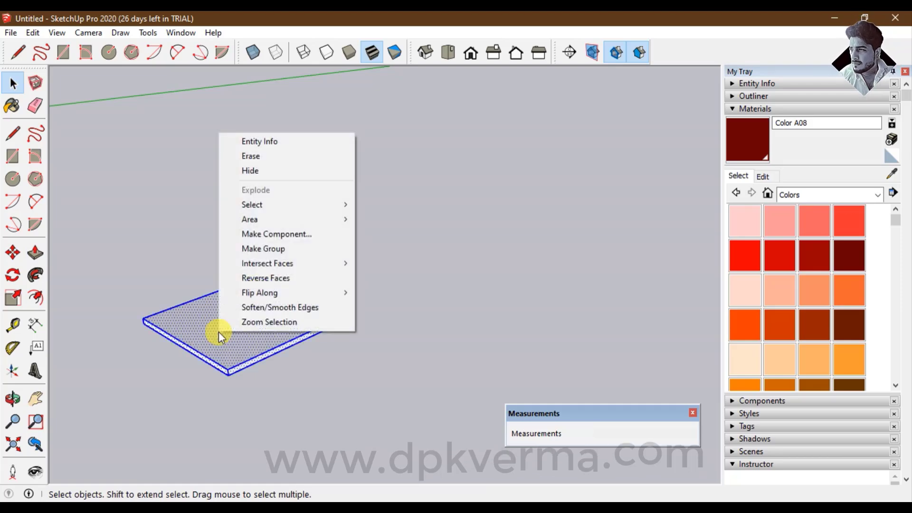
{"action": "left_click", "coordinate": [269, 243]}
{"action": "left_click", "coordinate": [294, 261]}
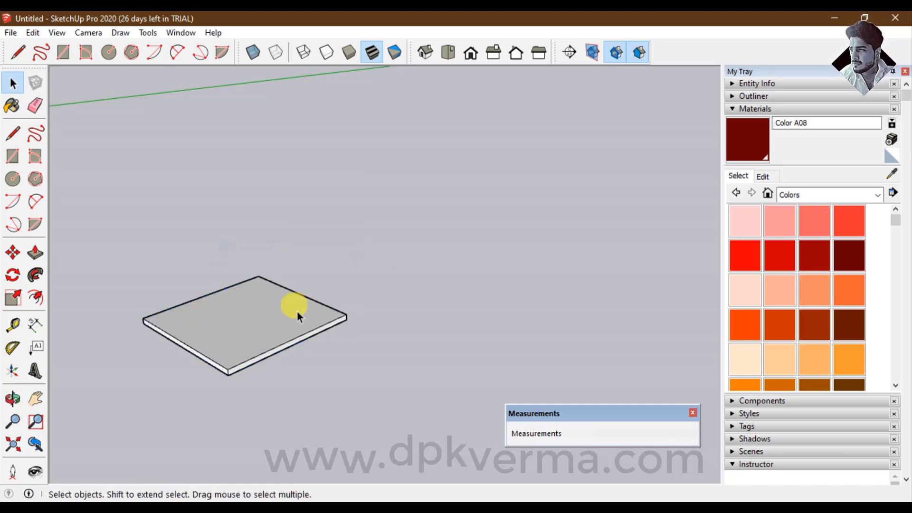
{"action": "scroll", "coordinate": [297, 311], "scroll_direction": "down", "scroll_amount": 2}
{"action": "scroll", "coordinate": [288, 312], "scroll_direction": "down", "scroll_amount": 1}
{"action": "left_click", "coordinate": [273, 313]}
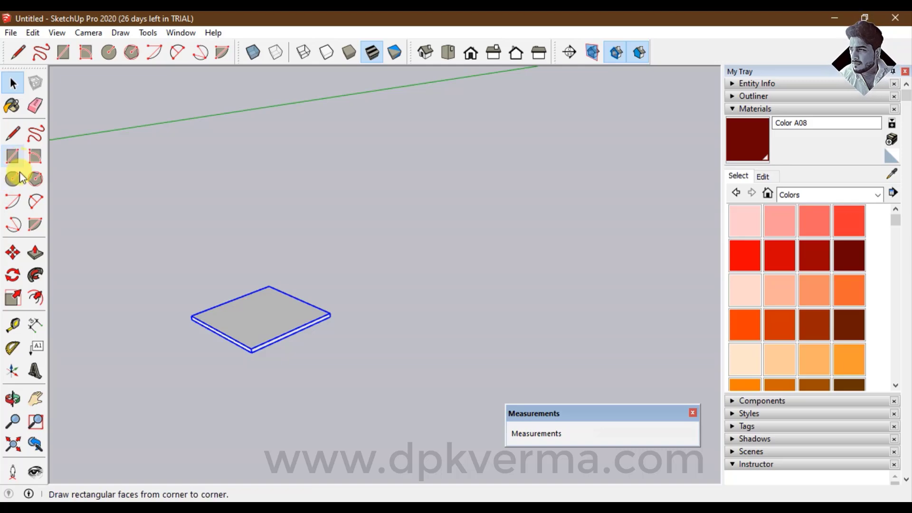
- Raise the slab group above the ground and orbit to view its underside
{"action": "left_click", "coordinate": [13, 253]}
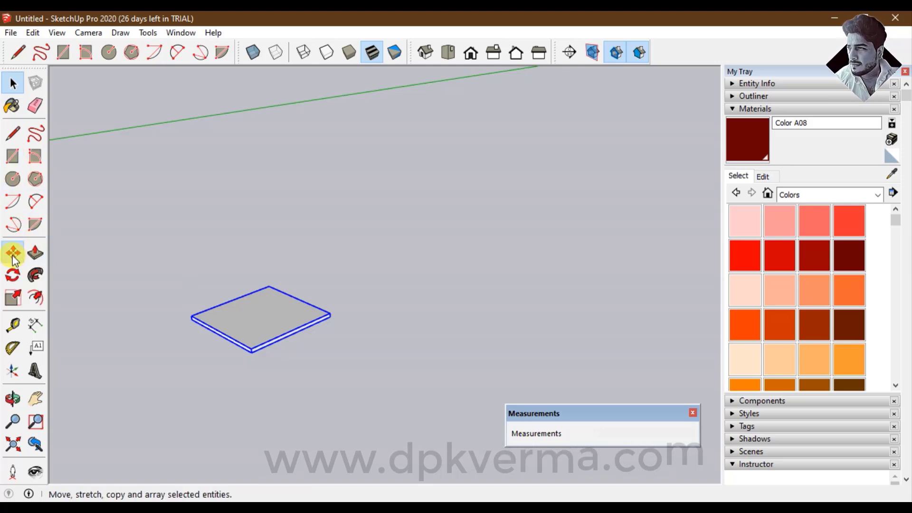
{"action": "left_click", "coordinate": [248, 358]}
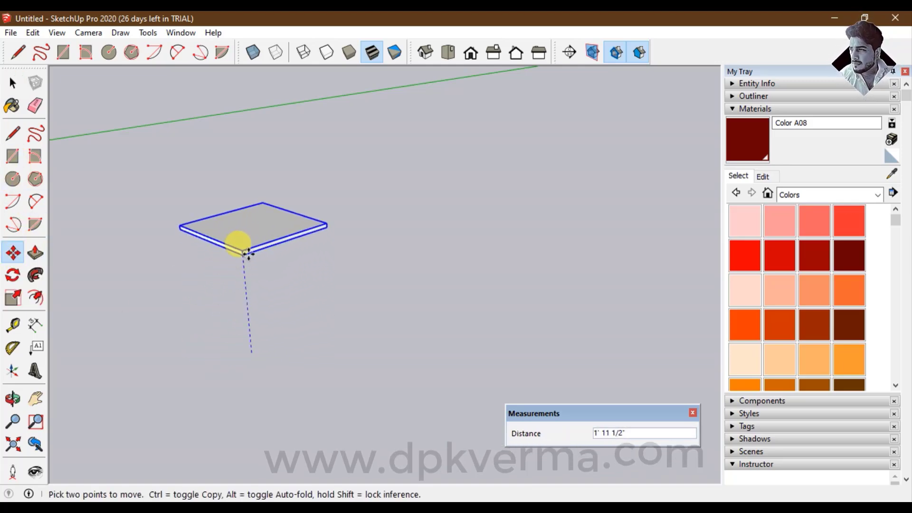
{"action": "left_click", "coordinate": [241, 236]}
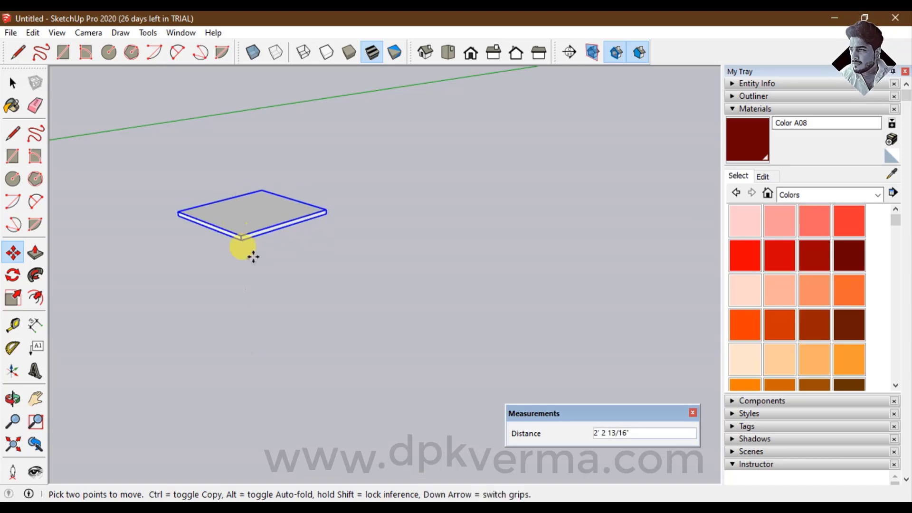
{"action": "mouse_move", "coordinate": [253, 256]}
{"action": "middle_mouse_down"}
{"action": "mouse_move", "coordinate": [265, 106]}
{"action": "mouse_move", "coordinate": [254, 138]}
{"action": "middle_mouse_up"}
{"action": "scroll", "coordinate": [254, 187], "scroll_direction": "up", "scroll_amount": 2}
{"action": "mouse_move", "coordinate": [255, 187]}
{"action": "middle_mouse_down"}
{"action": "mouse_move", "coordinate": [255, 176]}
{"action": "mouse_move", "coordinate": [283, 157]}
{"action": "mouse_move", "coordinate": [289, 173]}
{"action": "mouse_move", "coordinate": [319, 166]}
{"action": "middle_mouse_up"}
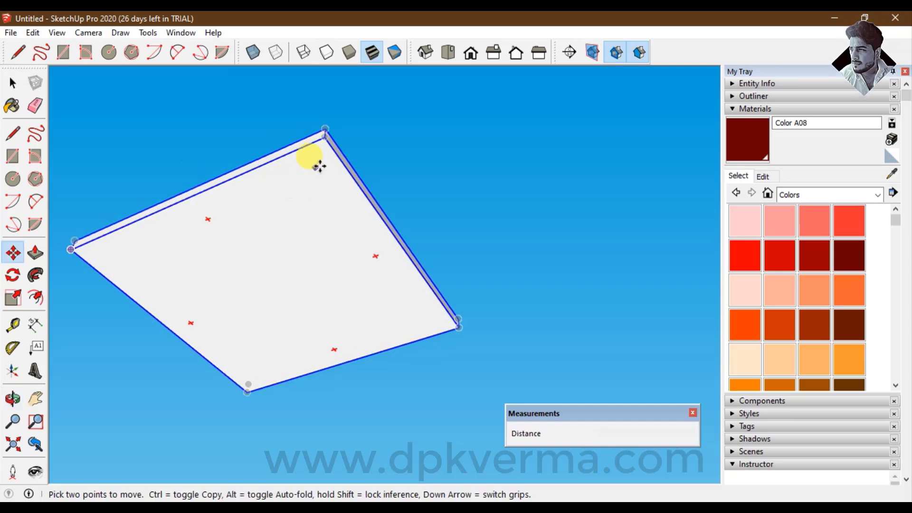
- Draw a small roughly 2-inch square at one corner of the slab's underside
{"action": "left_click", "coordinate": [13, 155]}
{"action": "scroll", "coordinate": [326, 163], "scroll_direction": "up", "scroll_amount": 2}
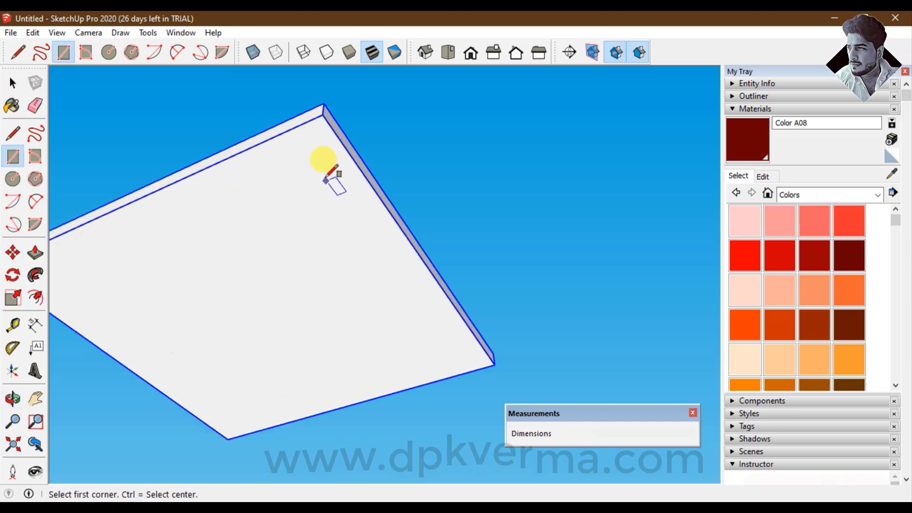
{"action": "left_click", "coordinate": [322, 114]}
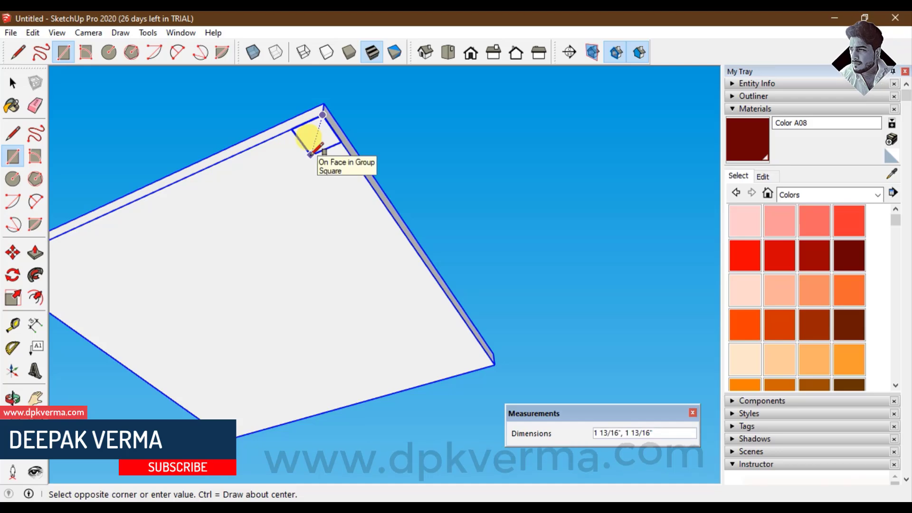
{"action": "left_click", "coordinate": [311, 155]}
{"action": "mouse_move", "coordinate": [319, 159]}
{"action": "middle_mouse_down"}
{"action": "mouse_move", "coordinate": [315, 197]}
{"action": "mouse_move", "coordinate": [315, 163]}
{"action": "middle_mouse_up"}
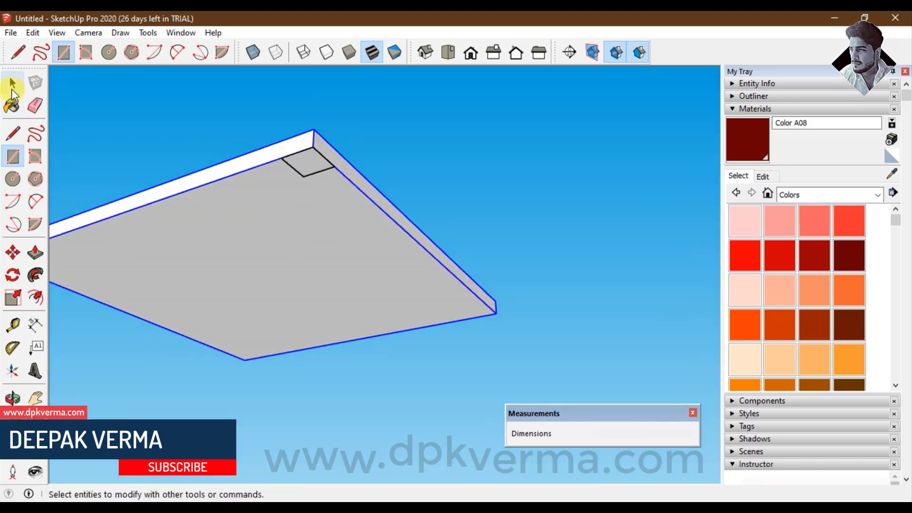
{"action": "left_click", "coordinate": [131, 101]}
{"action": "left_click", "coordinate": [13, 83]}
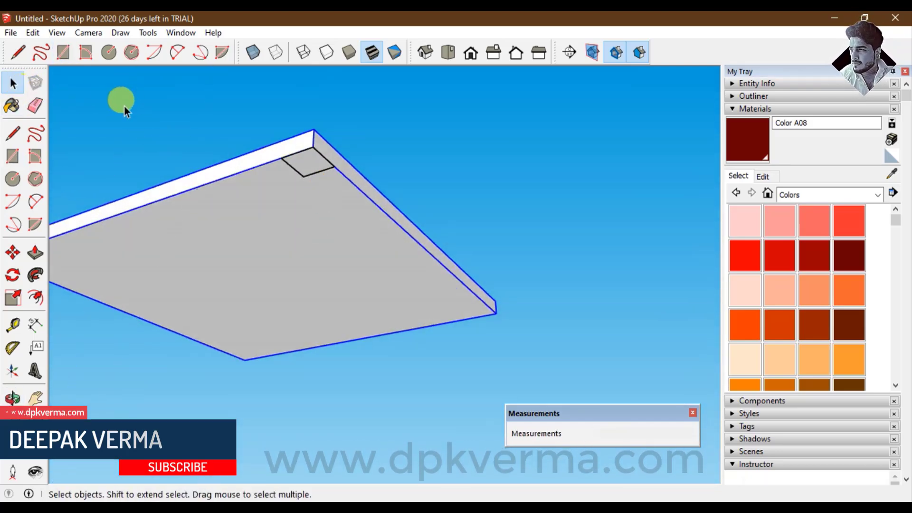
{"action": "left_click", "coordinate": [296, 170]}
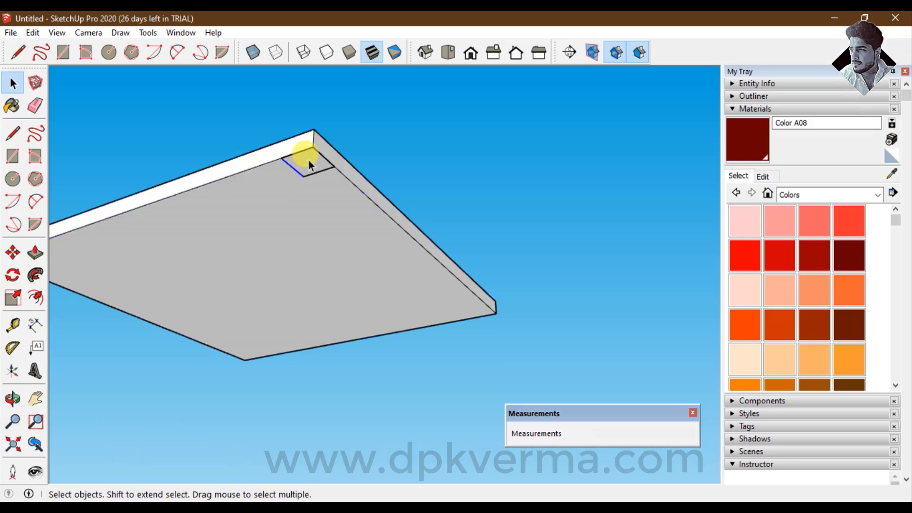
- Turn the corner square under the slab into a component named 'table leg'
{"action": "right_click", "coordinate": [309, 162]}
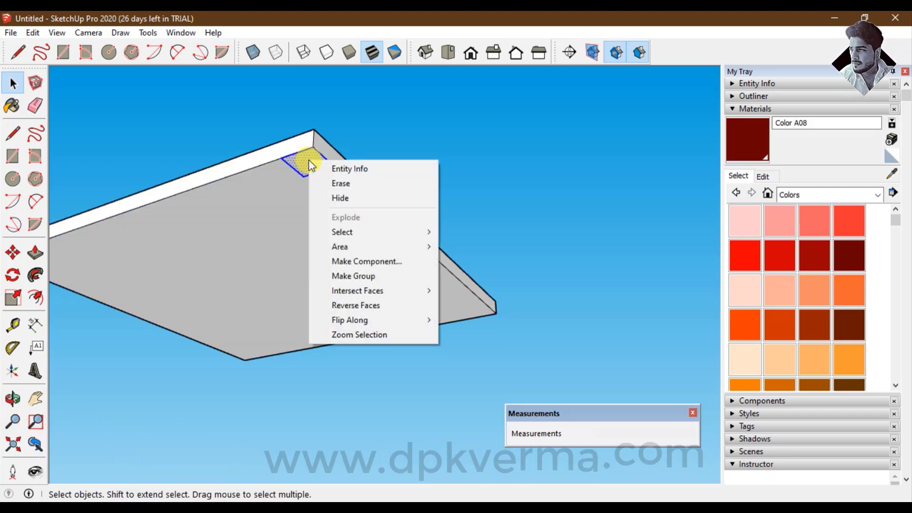
{"action": "left_click", "coordinate": [366, 263]}
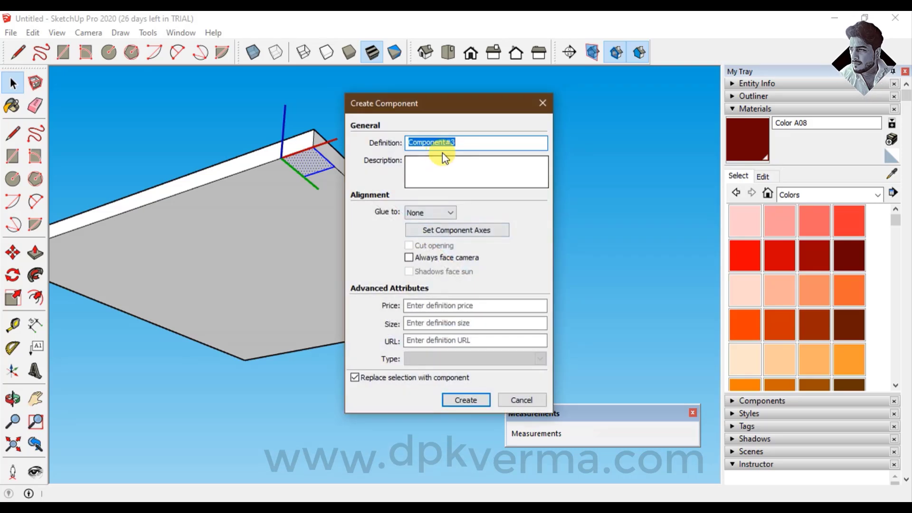
{"action": "type", "text": "ta"}
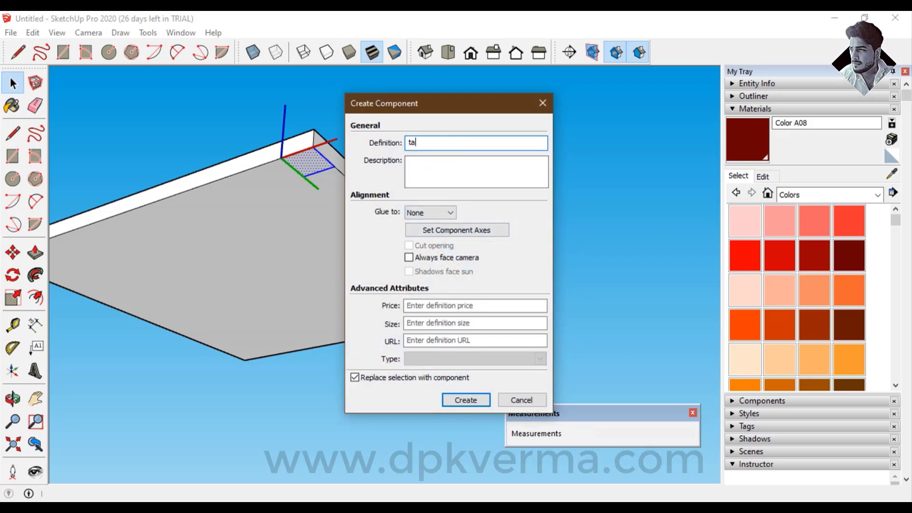
{"action": "type", "text": "ble leg"}
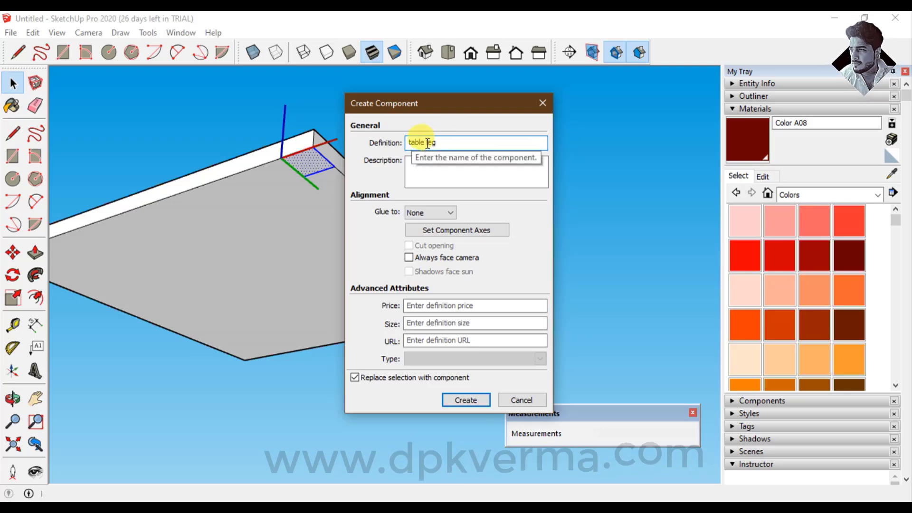
{"action": "left_click", "coordinate": [463, 400]}
- Orbit the view and start a Ctrl move-copy of the table leg from its corner
{"action": "mouse_move", "coordinate": [358, 258]}
{"action": "middle_mouse_down"}
{"action": "mouse_move", "coordinate": [340, 210]}
{"action": "mouse_move", "coordinate": [365, 214]}
{"action": "middle_mouse_up"}
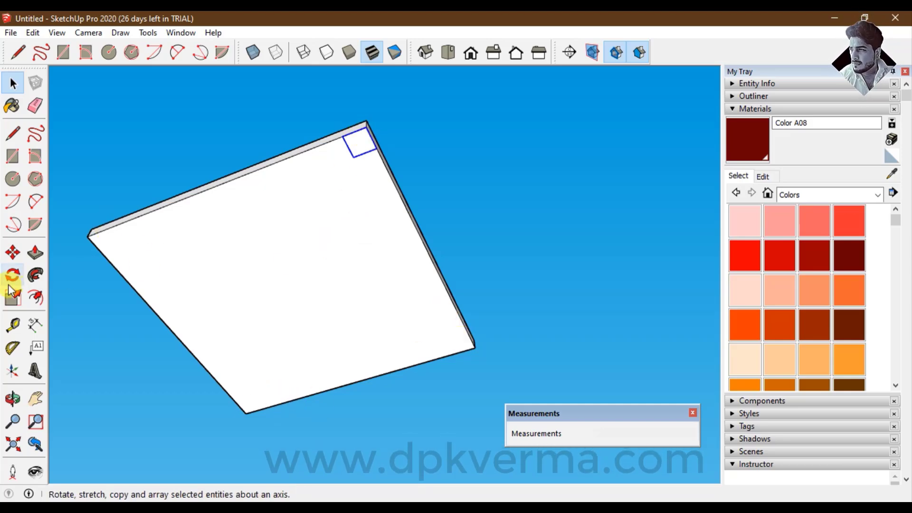
{"action": "left_click", "coordinate": [13, 252]}
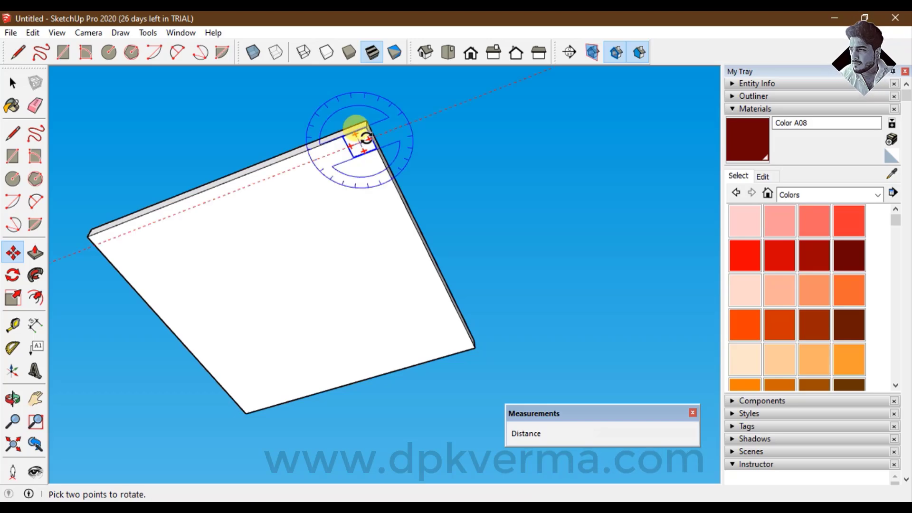
{"action": "key", "text": "ctrl"}
{"action": "left_click", "coordinate": [375, 148]}
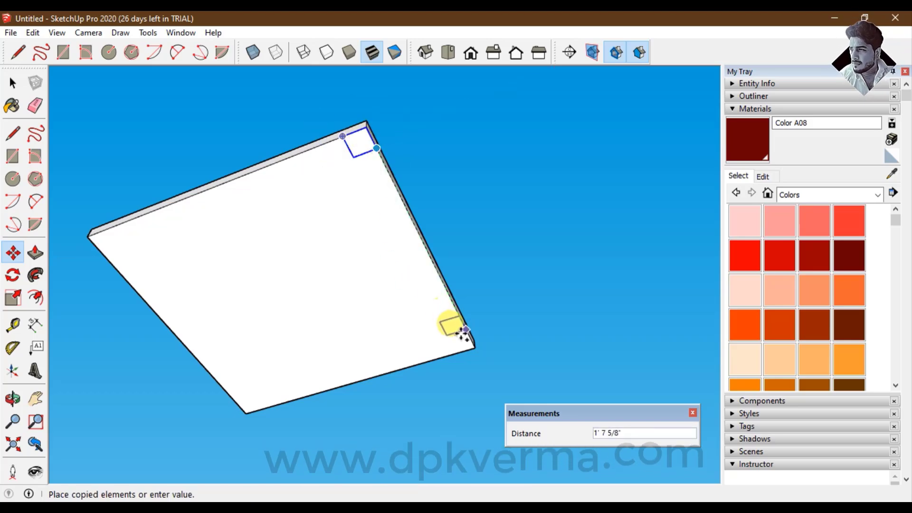
- Place table leg copies at the slab's right and bottom corners
{"action": "left_click", "coordinate": [470, 346]}
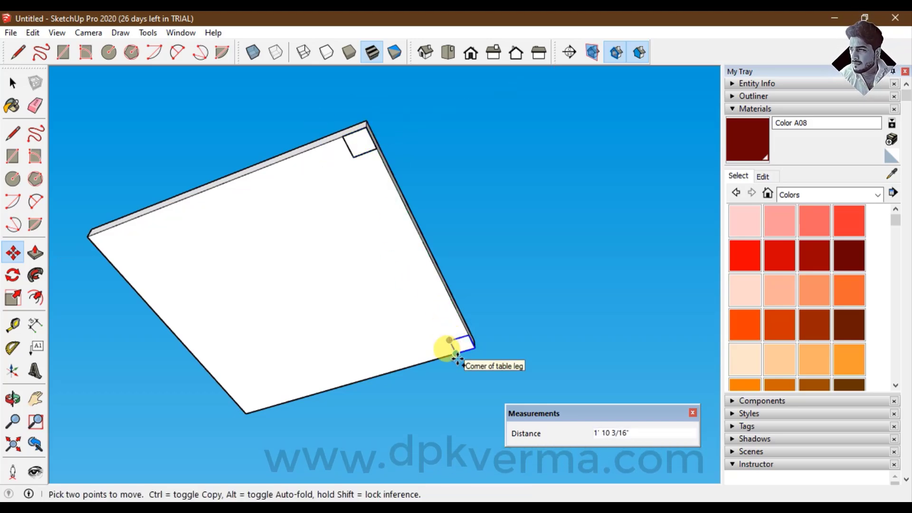
{"action": "key", "text": "ctrl"}
{"action": "left_click", "coordinate": [455, 353]}
{"action": "left_click", "coordinate": [246, 407]}
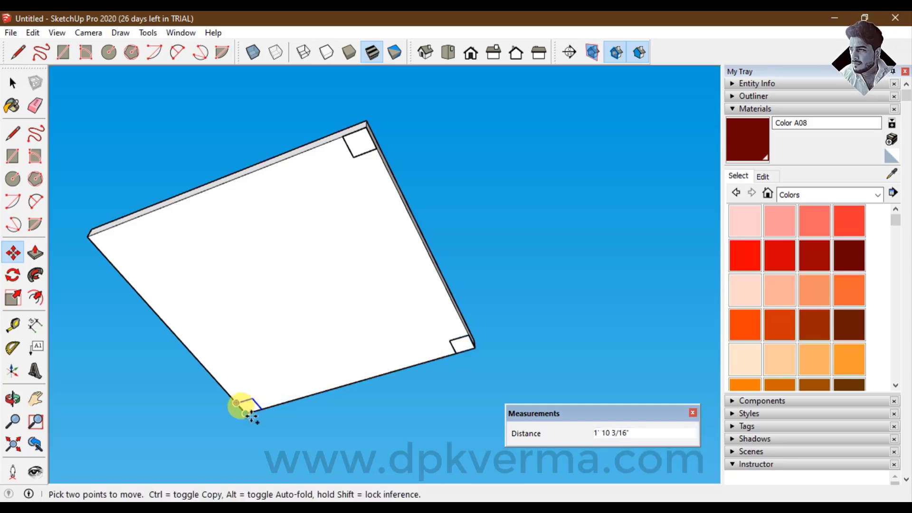
{"action": "key", "text": "ctrl"}
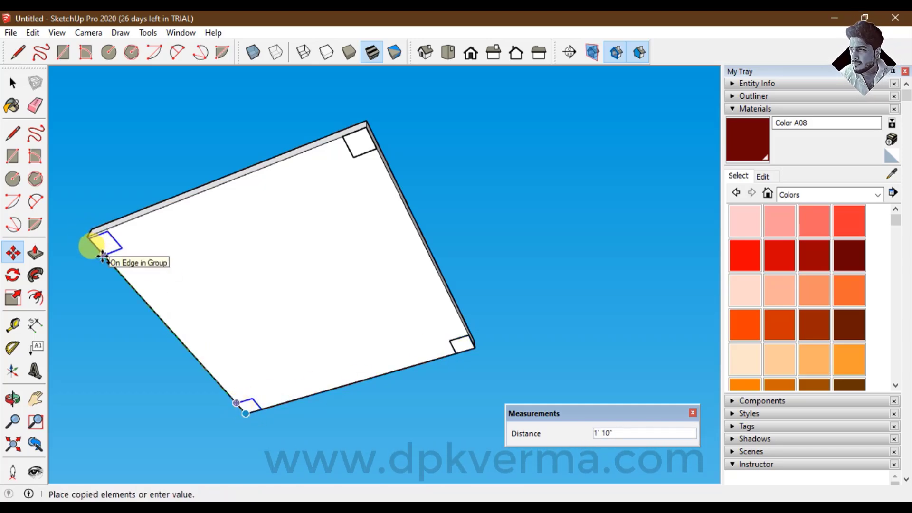
{"action": "key", "text": "Escape"}
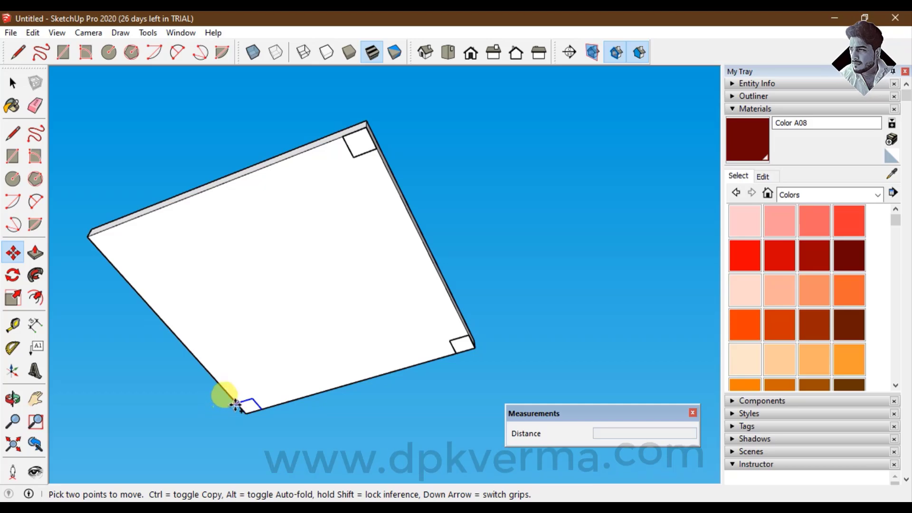
- Copy a leg to the left corner, then undo the extra leg copies
{"action": "left_click", "coordinate": [235, 405]}
{"action": "key", "text": "ctrl"}
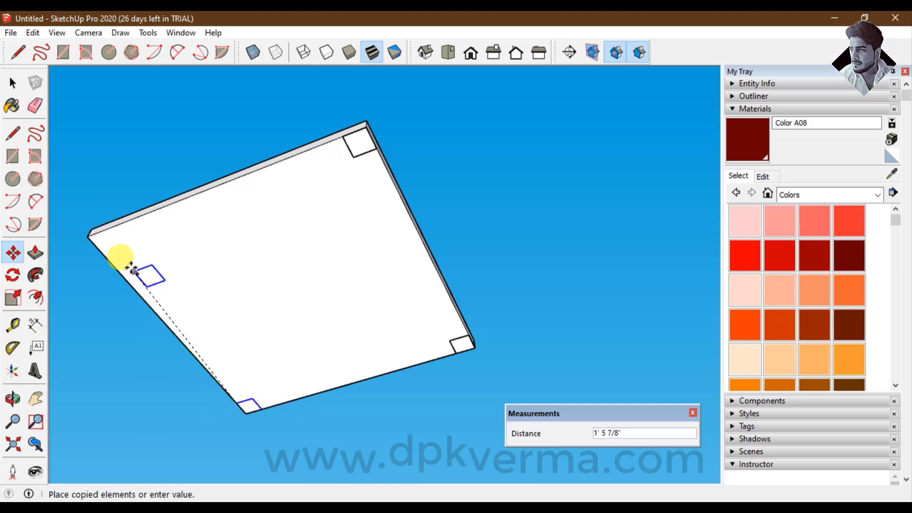
{"action": "left_click", "coordinate": [88, 236]}
{"action": "mouse_move", "coordinate": [229, 274]}
{"action": "middle_mouse_down"}
{"action": "mouse_move", "coordinate": [295, 210]}
{"action": "mouse_move", "coordinate": [230, 259]}
{"action": "mouse_move", "coordinate": [239, 260]}
{"action": "middle_mouse_up"}
{"action": "key", "text": "ctrl+z"}
{"action": "key", "text": "ctrl+z"}
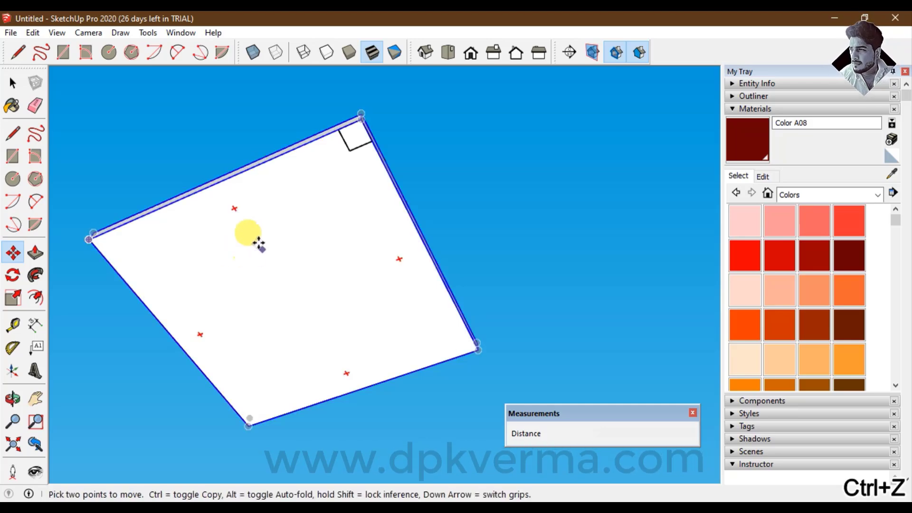
- Draw a temporary line across the slab between opposite edge midpoints
{"action": "left_click", "coordinate": [12, 134]}
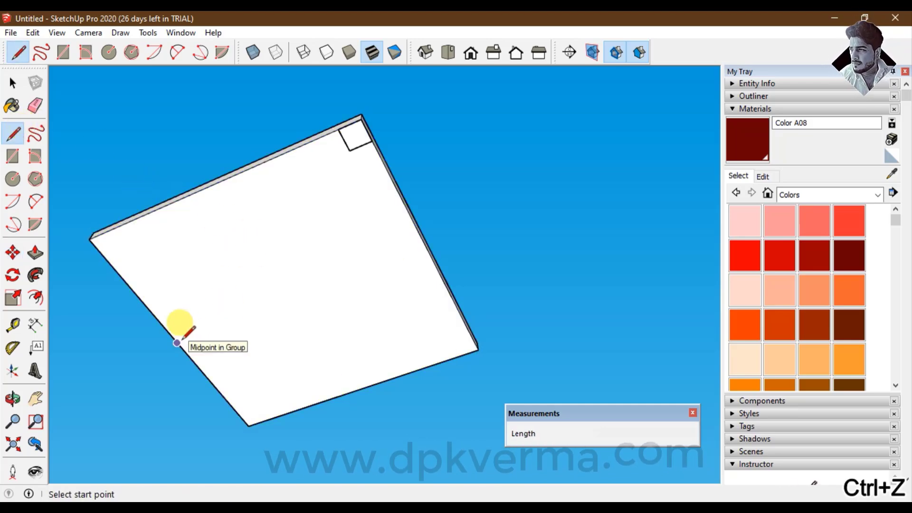
{"action": "left_click", "coordinate": [426, 248]}
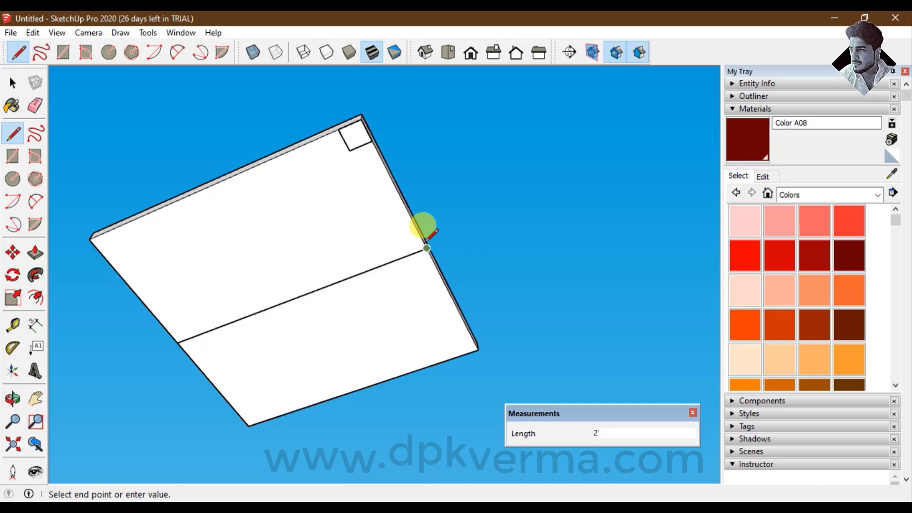
{"action": "left_click", "coordinate": [12, 81]}
- Rotate-copy the corner square 90° about the line's midpoint to fill the other corners
{"action": "left_click", "coordinate": [102, 103]}
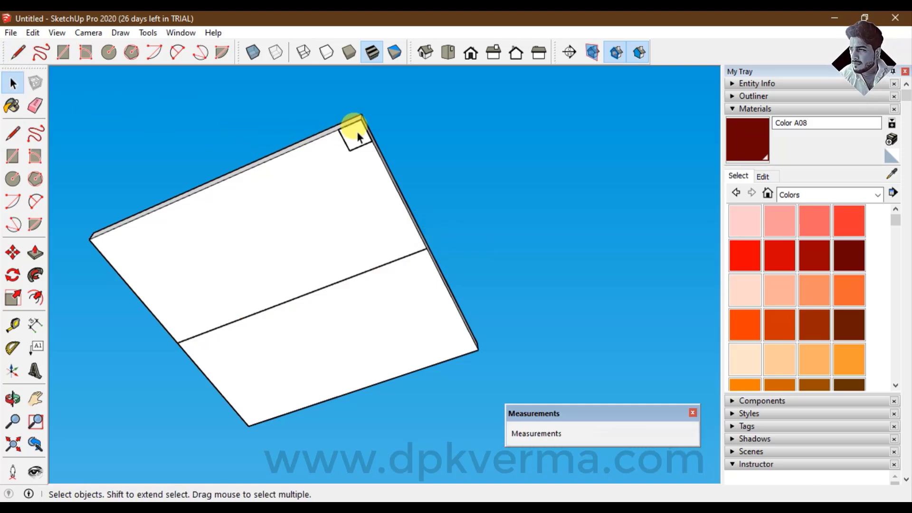
{"action": "left_click", "coordinate": [13, 275]}
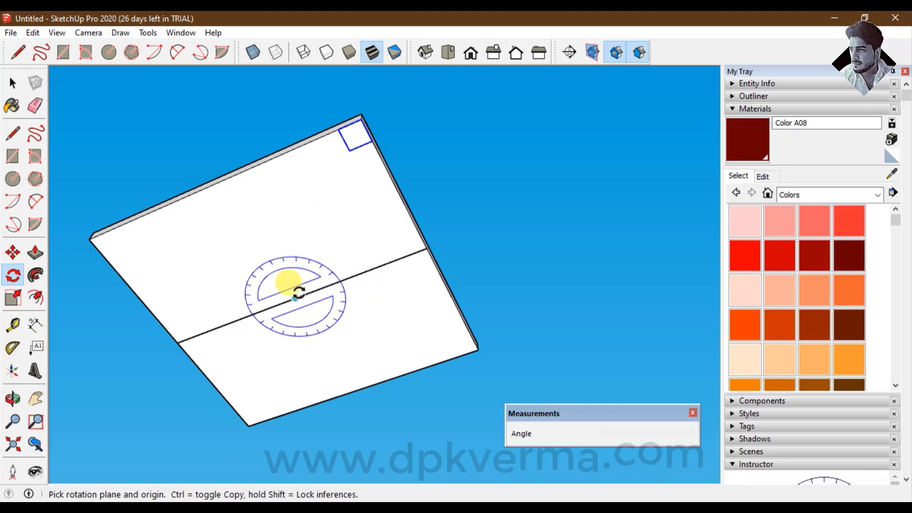
{"action": "left_click", "coordinate": [295, 298]}
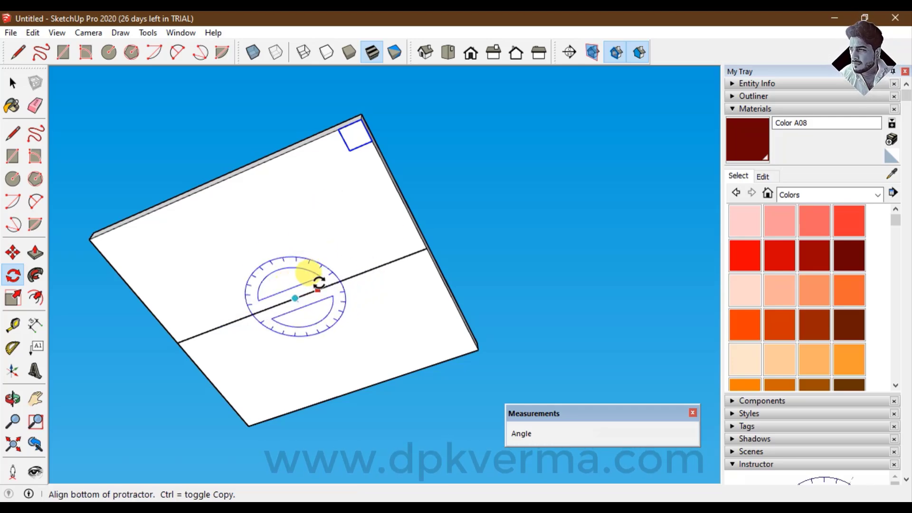
{"action": "left_click", "coordinate": [360, 270]}
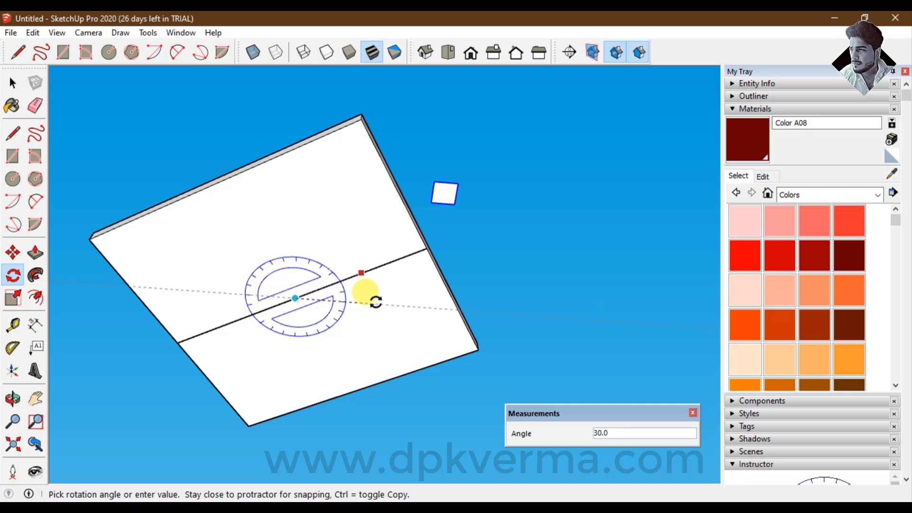
{"action": "key", "text": "ctrl"}
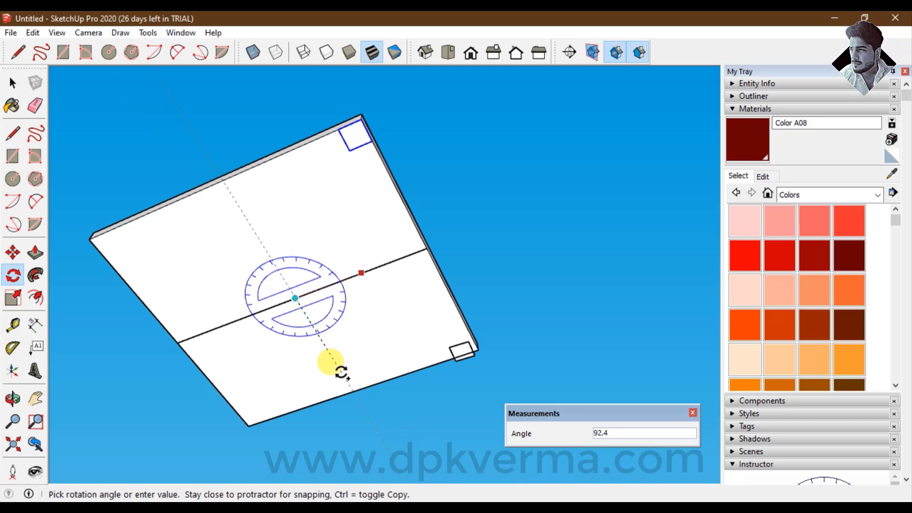
{"action": "left_click", "coordinate": [344, 371]}
{"action": "type", "text": "*3"}
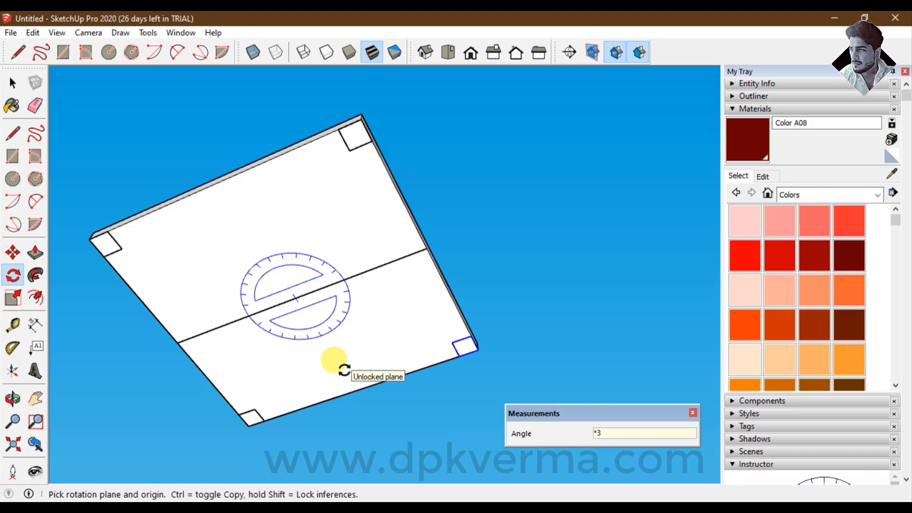
- Erase the temporary middle line
{"action": "key", "text": "space"}
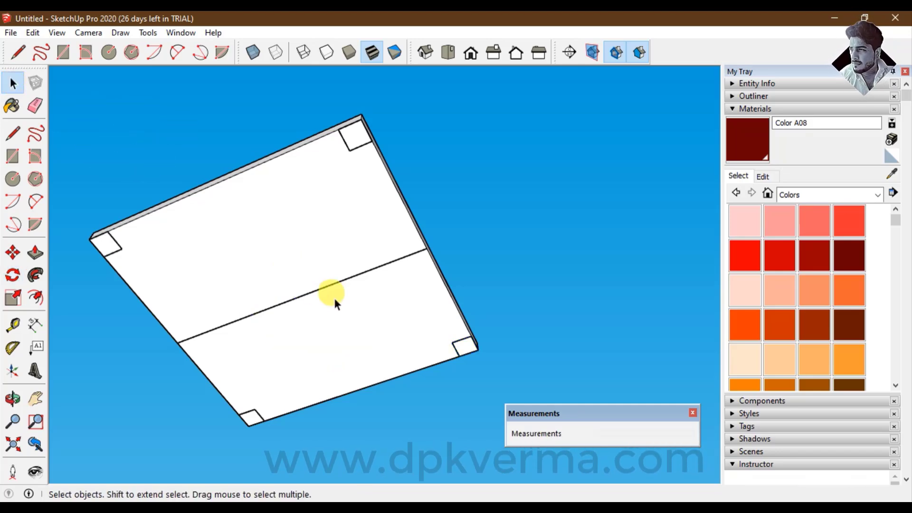
{"action": "left_click", "coordinate": [325, 287]}
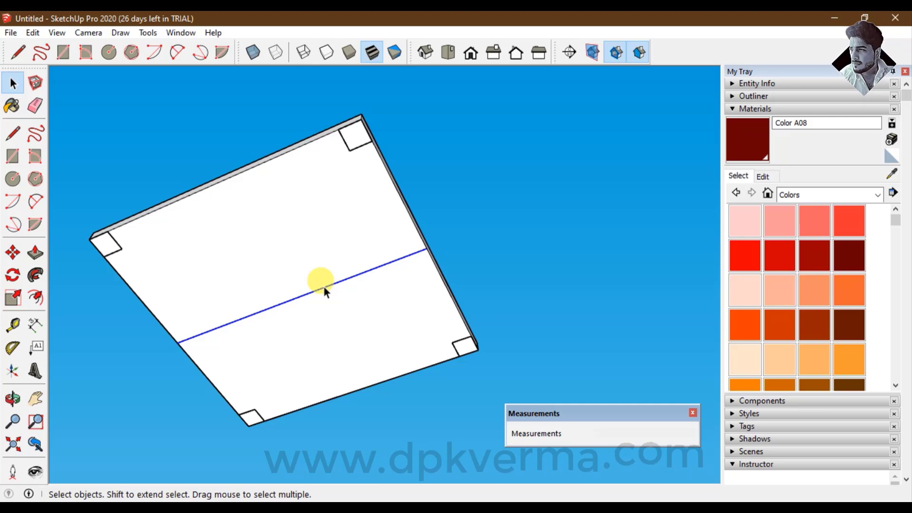
{"action": "key", "text": "Delete"}
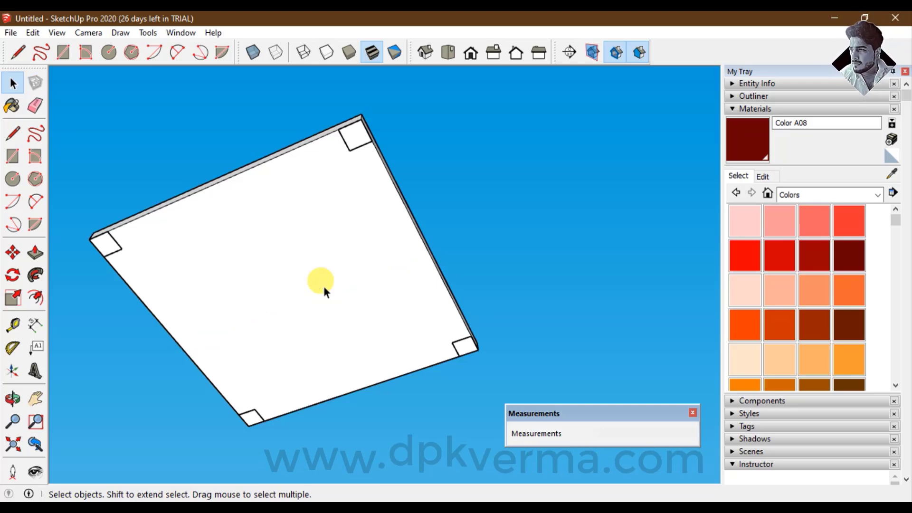
- Inside the table leg component, push/pull the square face down into a long leg
{"action": "mouse_move", "coordinate": [324, 286]}
{"action": "middle_mouse_down"}
{"action": "mouse_move", "coordinate": [320, 238]}
{"action": "mouse_move", "coordinate": [386, 350]}
{"action": "mouse_move", "coordinate": [240, 396]}
{"action": "mouse_move", "coordinate": [281, 415]}
{"action": "mouse_move", "coordinate": [329, 232]}
{"action": "mouse_move", "coordinate": [307, 206]}
{"action": "middle_mouse_up"}
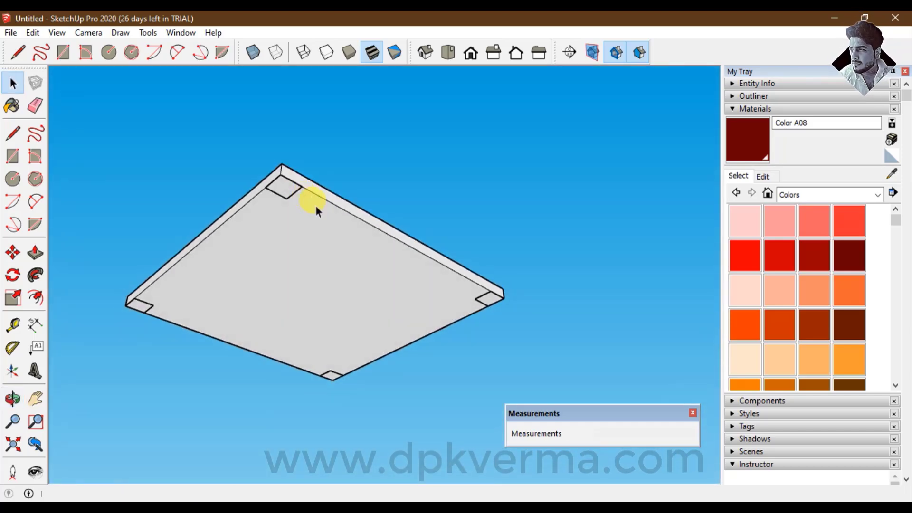
{"action": "left_click", "coordinate": [284, 191]}
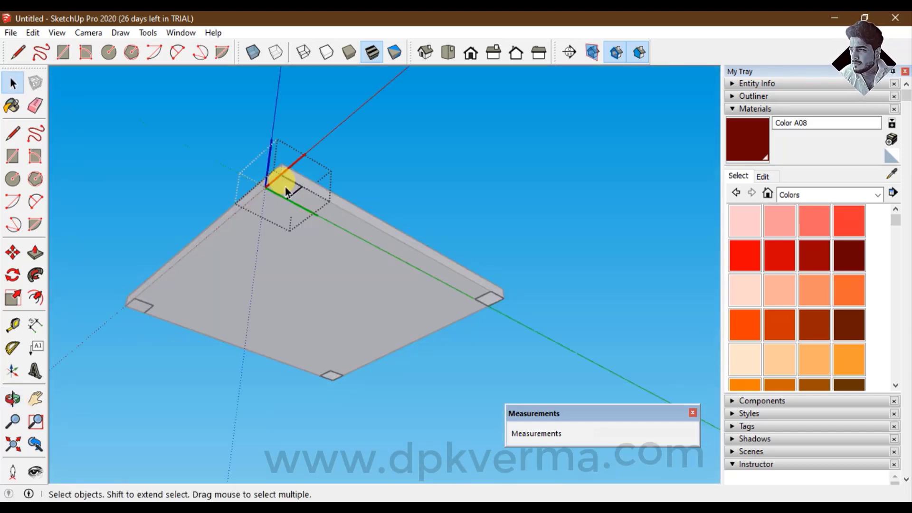
{"action": "left_click", "coordinate": [35, 252]}
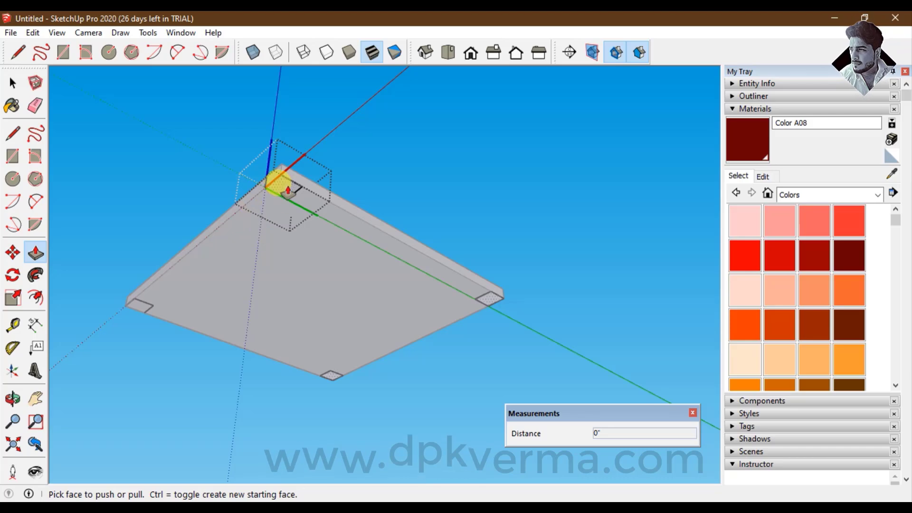
{"action": "mouse_move", "coordinate": [285, 190]}
{"action": "left_mouse_down"}
{"action": "mouse_move", "coordinate": [283, 243]}
{"action": "mouse_move", "coordinate": [274, 229]}
{"action": "left_mouse_up"}
{"action": "mouse_move", "coordinate": [275, 229]}
{"action": "middle_mouse_down"}
{"action": "mouse_move", "coordinate": [285, 376]}
{"action": "mouse_move", "coordinate": [277, 321]}
{"action": "mouse_move", "coordinate": [280, 343]}
{"action": "middle_mouse_up"}
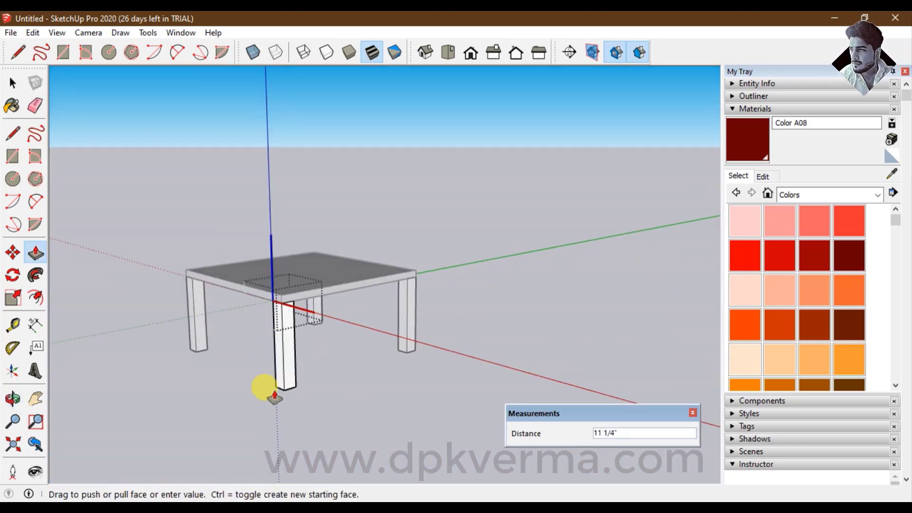
{"action": "left_click_drag", "start_coordinate": [281, 390], "coordinate": [283, 439]}
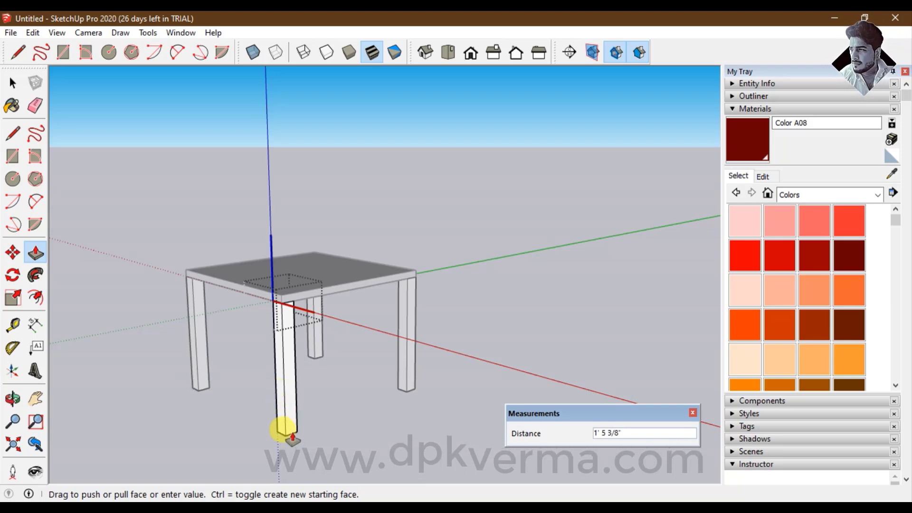
{"action": "mouse_move", "coordinate": [325, 406]}
{"action": "middle_mouse_down"}
{"action": "mouse_move", "coordinate": [349, 322]}
{"action": "mouse_move", "coordinate": [309, 249]}
{"action": "middle_mouse_up"}
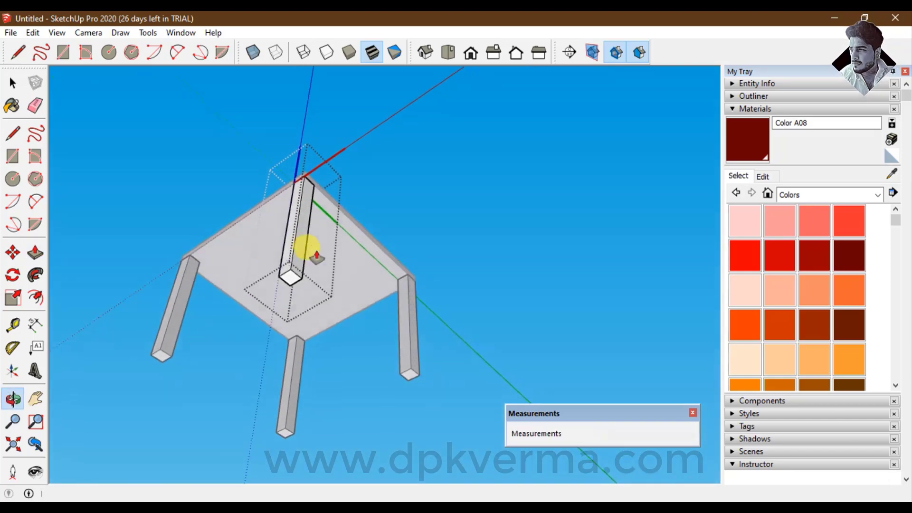
- Scale the leg's bottom face to 0.42 so the legs taper
{"action": "key", "text": "space"}
{"action": "scroll", "coordinate": [285, 299], "scroll_direction": "up", "scroll_amount": 3}
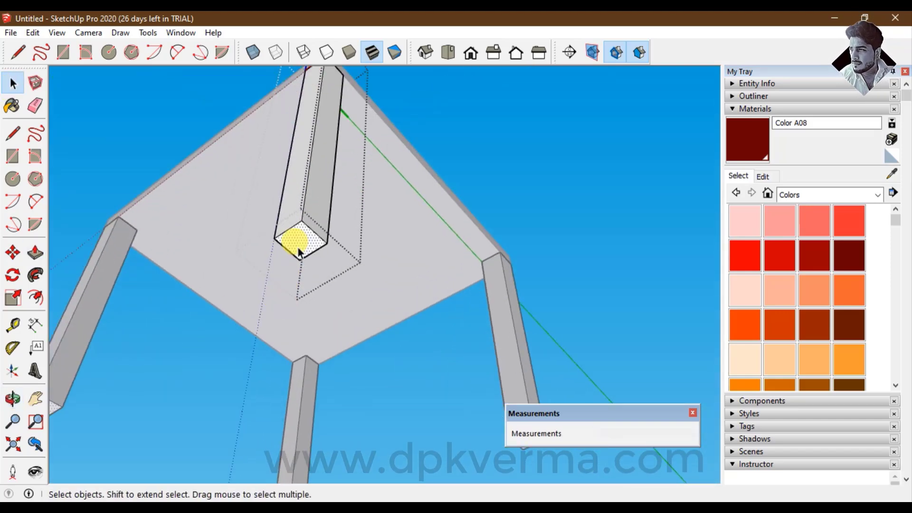
{"action": "scroll", "coordinate": [297, 246], "scroll_direction": "down", "scroll_amount": 2}
{"action": "left_click", "coordinate": [20, 295]}
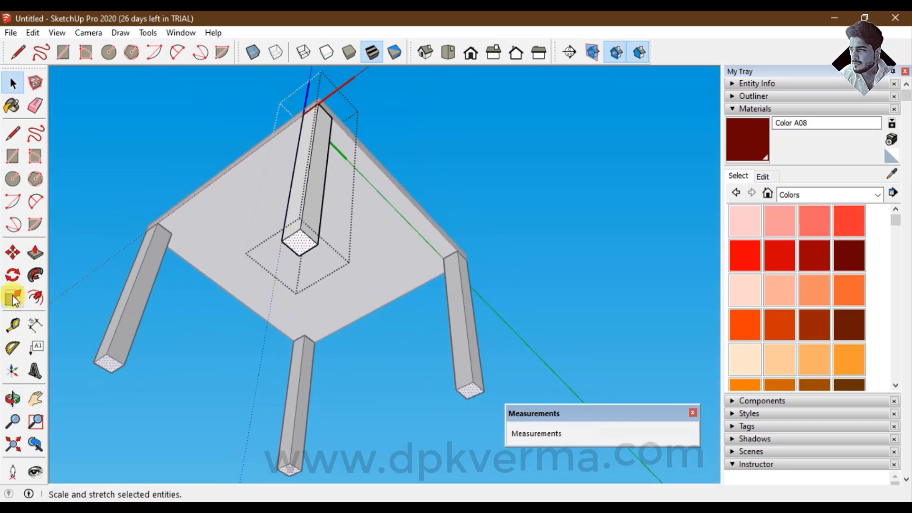
{"action": "left_click", "coordinate": [13, 298]}
{"action": "scroll", "coordinate": [294, 240], "scroll_direction": "up", "scroll_amount": 2}
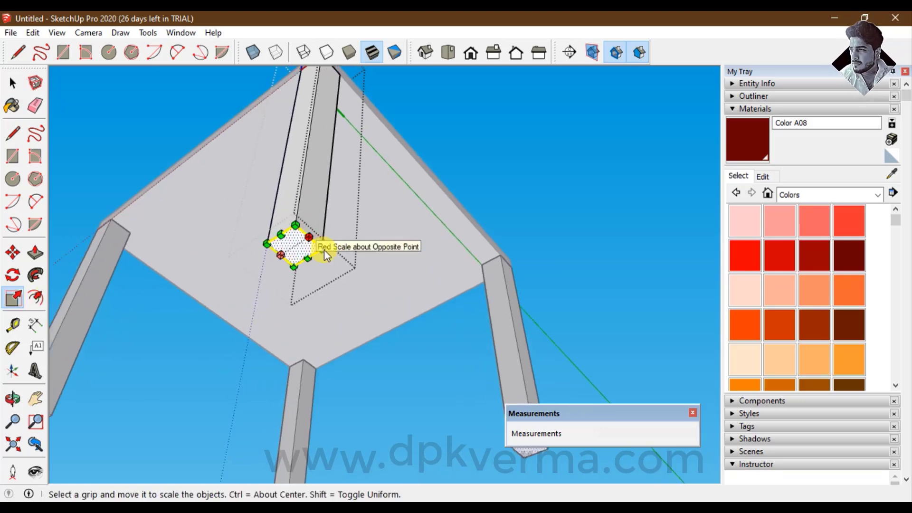
{"action": "left_click_drag", "start_coordinate": [296, 223], "coordinate": [296, 235]}
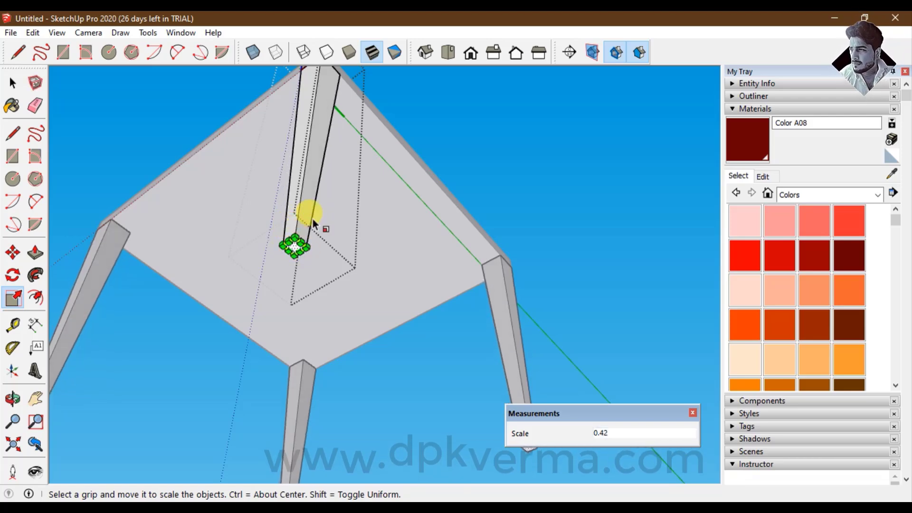
{"action": "mouse_move", "coordinate": [305, 210]}
{"action": "middle_mouse_down"}
{"action": "mouse_move", "coordinate": [320, 234]}
{"action": "mouse_move", "coordinate": [324, 328]}
{"action": "middle_mouse_up"}
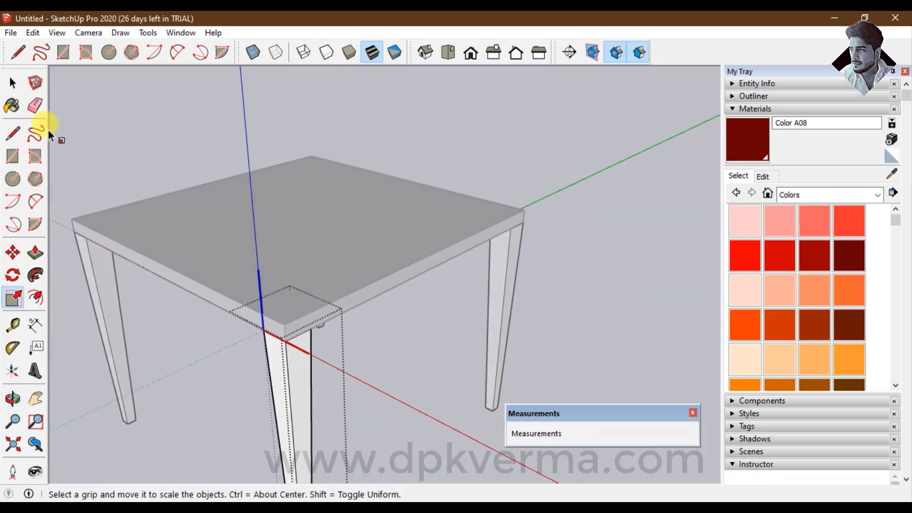
- Orbit and zoom around the finished tapered-leg table
{"action": "left_click", "coordinate": [13, 83]}
{"action": "scroll", "coordinate": [204, 138], "scroll_direction": "down", "scroll_amount": 3}
{"action": "scroll", "coordinate": [419, 304], "scroll_direction": "down", "scroll_amount": 3}
{"action": "mouse_move", "coordinate": [419, 304]}
{"action": "middle_mouse_down"}
{"action": "mouse_move", "coordinate": [393, 298]}
{"action": "mouse_move", "coordinate": [368, 199]}
{"action": "mouse_move", "coordinate": [407, 278]}
{"action": "mouse_move", "coordinate": [342, 273]}
{"action": "mouse_move", "coordinate": [418, 256]}
{"action": "mouse_move", "coordinate": [320, 234]}
{"action": "mouse_move", "coordinate": [319, 254]}
{"action": "middle_mouse_up"}
{"action": "scroll", "coordinate": [406, 285], "scroll_direction": "up", "scroll_amount": 3}
{"action": "scroll", "coordinate": [406, 285], "scroll_direction": "down", "scroll_amount": 2}
{"action": "scroll", "coordinate": [416, 302], "scroll_direction": "down", "scroll_amount": 2}
{"action": "middle_click_drag", "start_coordinate": [329, 286], "coordinate": [309, 300]}
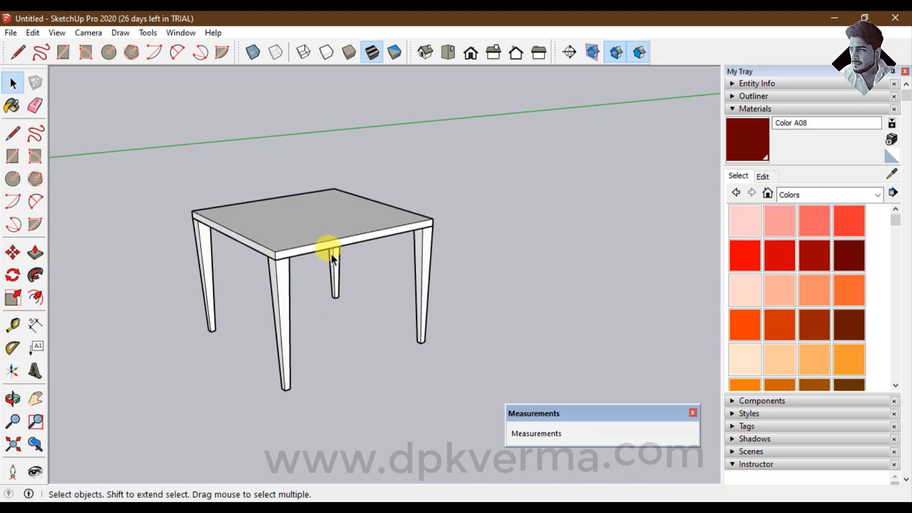
- Draw a small square on the ground beside the table and make it a group
{"action": "mouse_move", "coordinate": [352, 269]}
{"action": "middle_mouse_down"}
{"action": "mouse_move", "coordinate": [286, 275]}
{"action": "mouse_move", "coordinate": [321, 295]}
{"action": "mouse_move", "coordinate": [291, 265]}
{"action": "mouse_move", "coordinate": [248, 248]}
{"action": "middle_mouse_up"}
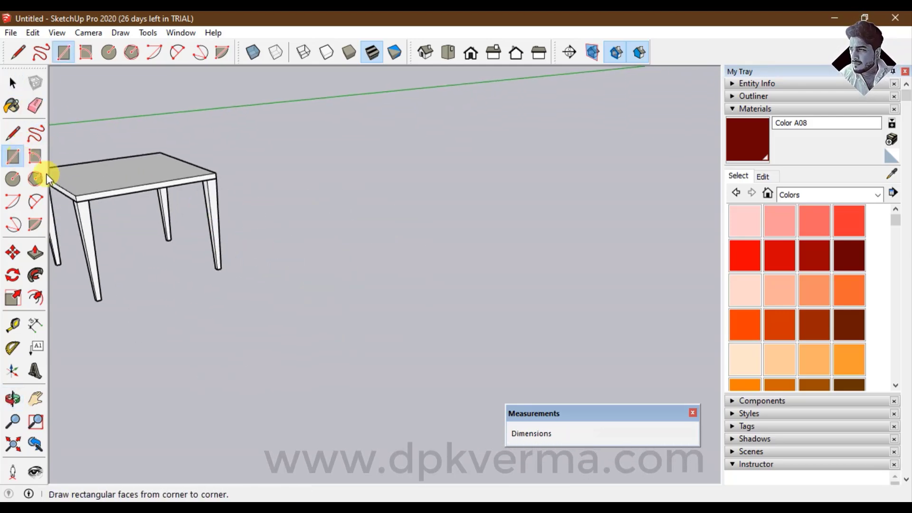
{"action": "mouse_move", "coordinate": [285, 280]}
{"action": "middle_mouse_down"}
{"action": "mouse_move", "coordinate": [294, 294]}
{"action": "mouse_move", "coordinate": [266, 310]}
{"action": "mouse_move", "coordinate": [264, 289]}
{"action": "mouse_move", "coordinate": [207, 264]}
{"action": "mouse_move", "coordinate": [260, 280]}
{"action": "middle_mouse_up"}
{"action": "key", "text": "r"}
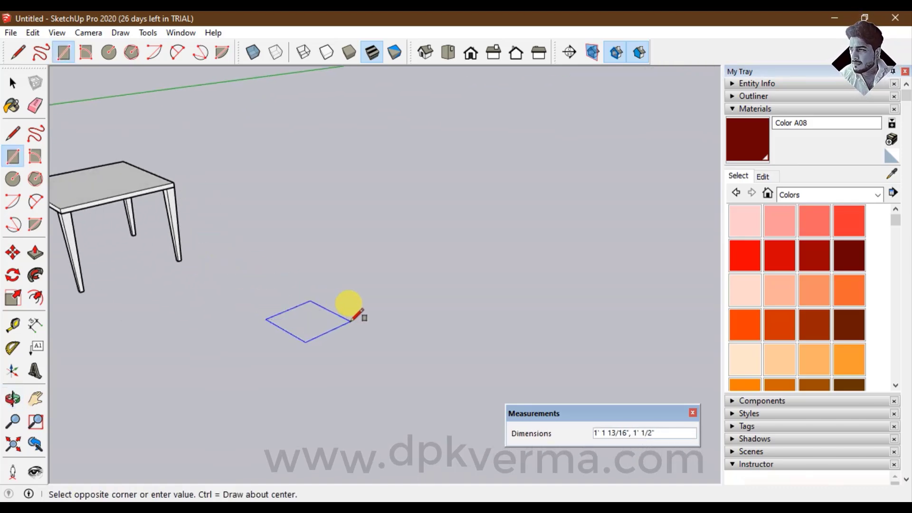
{"action": "left_click", "coordinate": [350, 321]}
{"action": "left_click", "coordinate": [13, 83]}
{"action": "left_click", "coordinate": [313, 319]}
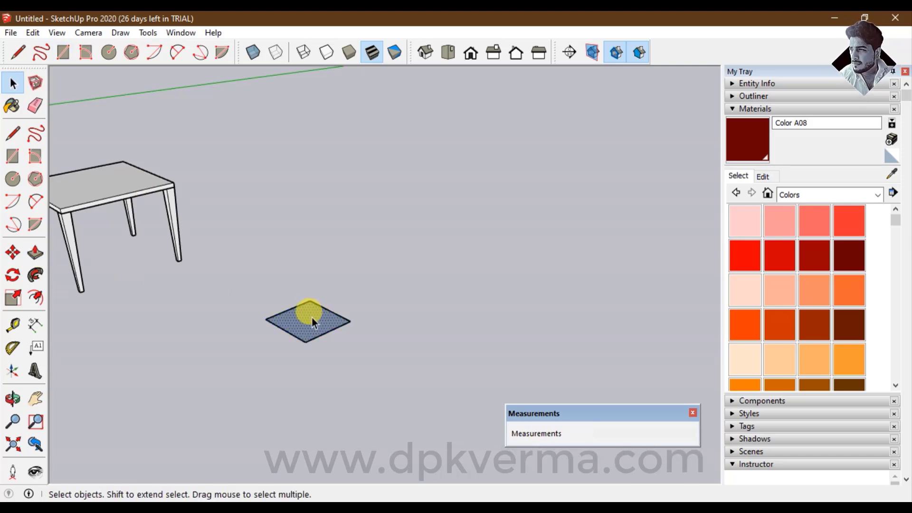
{"action": "right_click", "coordinate": [312, 317]}
{"action": "left_click", "coordinate": [291, 314]}
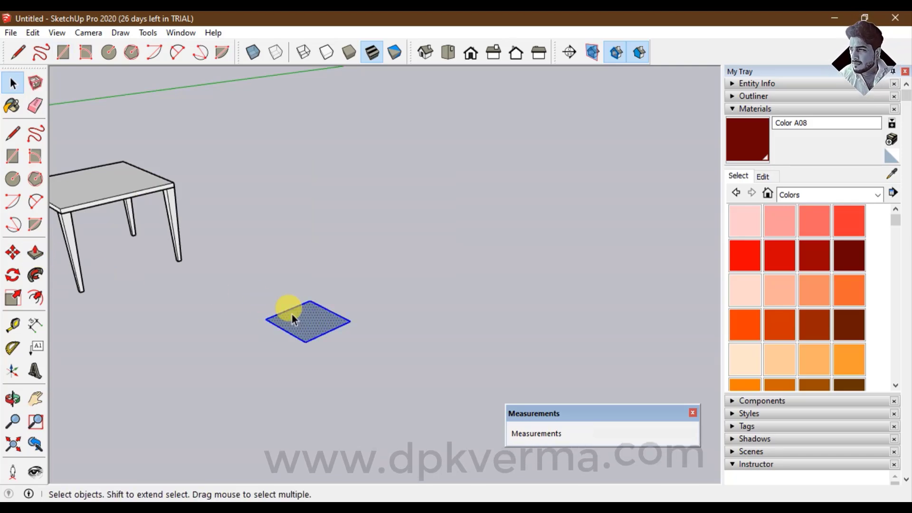
{"action": "right_click", "coordinate": [292, 315]}
{"action": "left_click", "coordinate": [336, 430]}
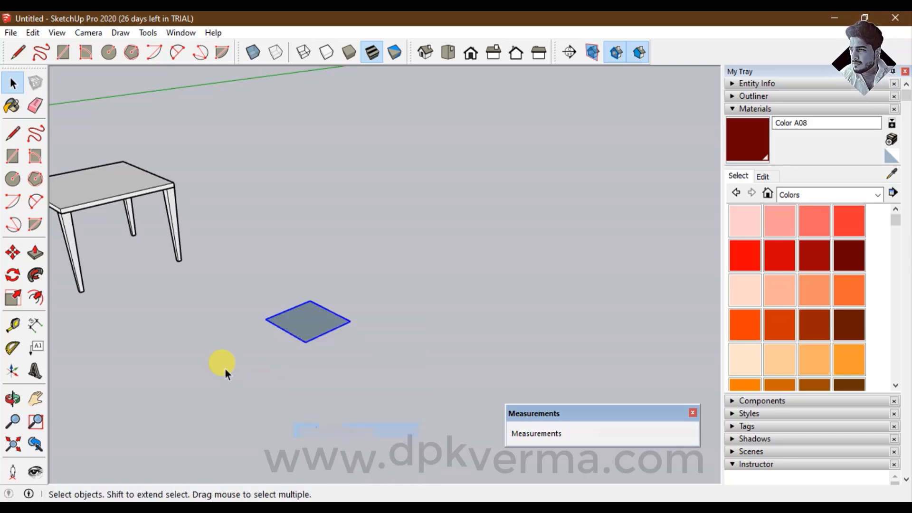
- Inside the group, push/pull the square face up into a tall box
{"action": "left_click", "coordinate": [36, 252]}
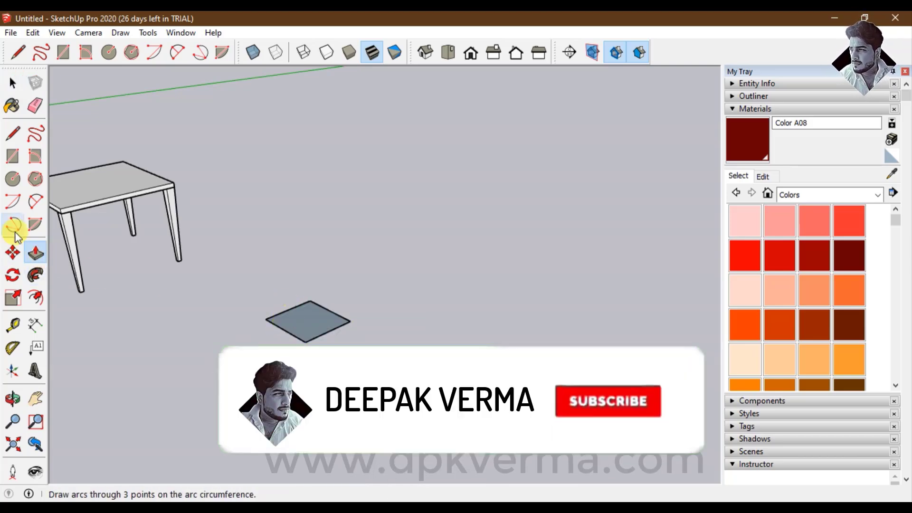
{"action": "left_click", "coordinate": [13, 83]}
{"action": "double_click", "coordinate": [317, 325]}
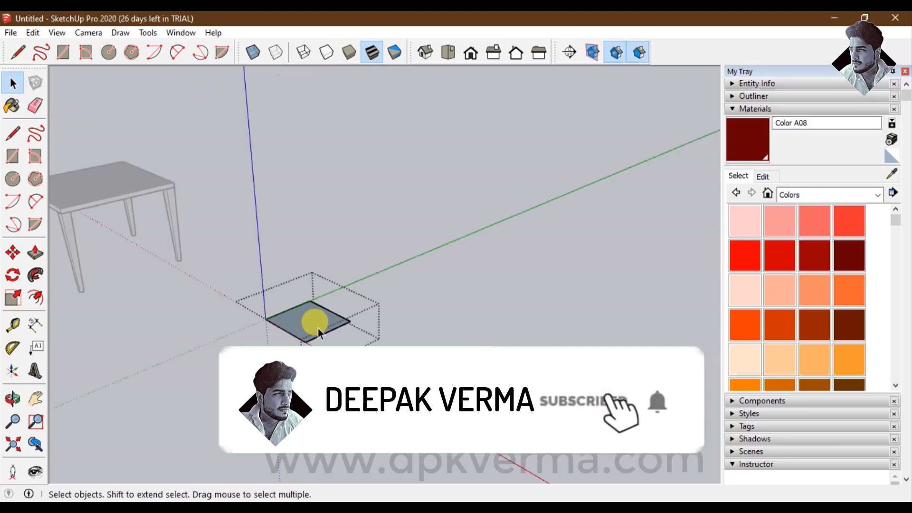
{"action": "left_click", "coordinate": [304, 314]}
{"action": "left_click", "coordinate": [35, 253]}
{"action": "left_click", "coordinate": [288, 309]}
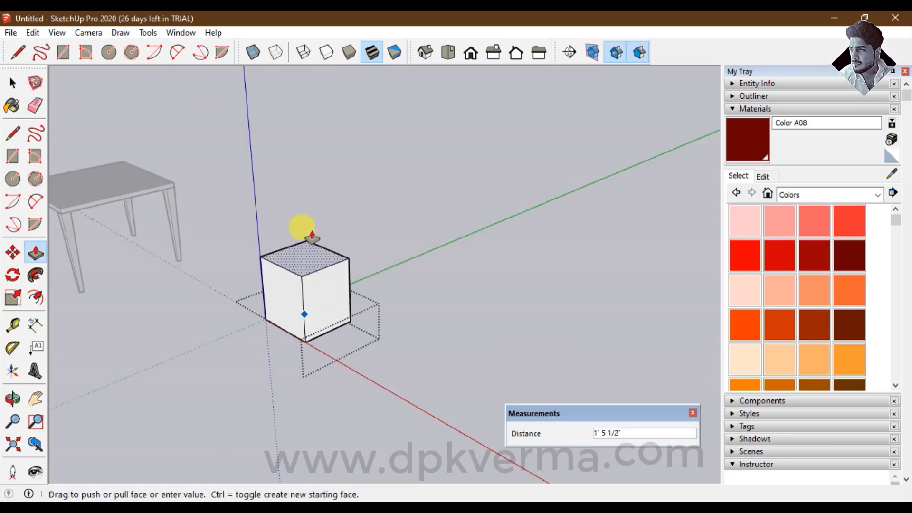
{"action": "left_click", "coordinate": [301, 147]}
{"action": "left_click", "coordinate": [13, 84]}
{"action": "left_click", "coordinate": [158, 92]}
{"action": "middle_click_drag", "start_coordinate": [158, 92], "coordinate": [301, 239]}
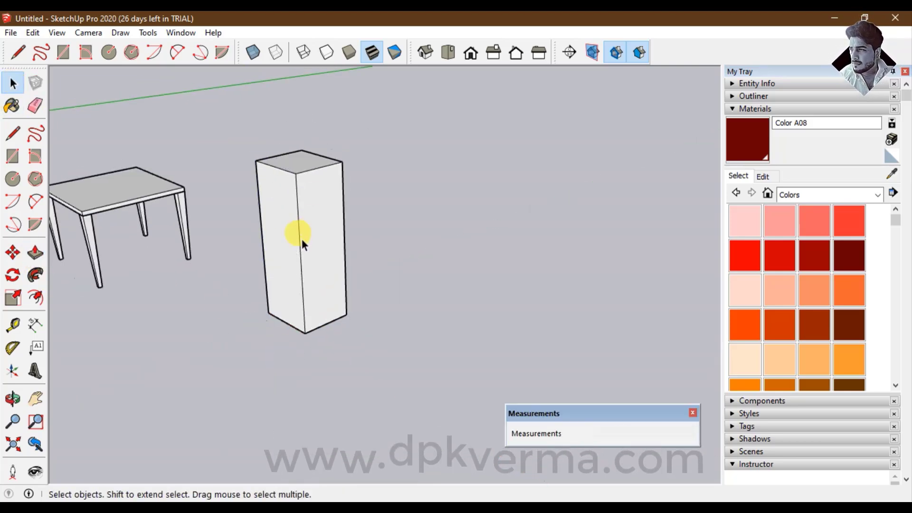
- Draw a rectangle beside the box and make it a component
{"action": "left_click", "coordinate": [13, 156]}
{"action": "left_click", "coordinate": [348, 380]}
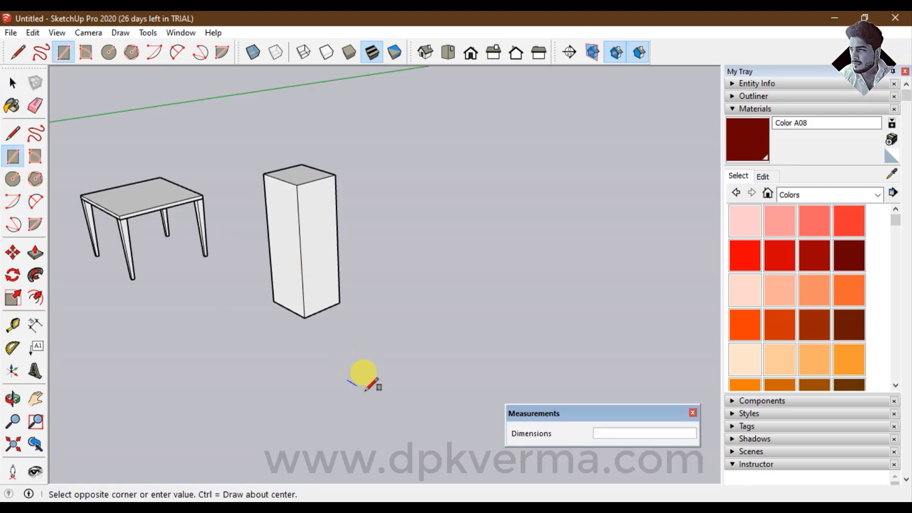
{"action": "left_click", "coordinate": [423, 386]}
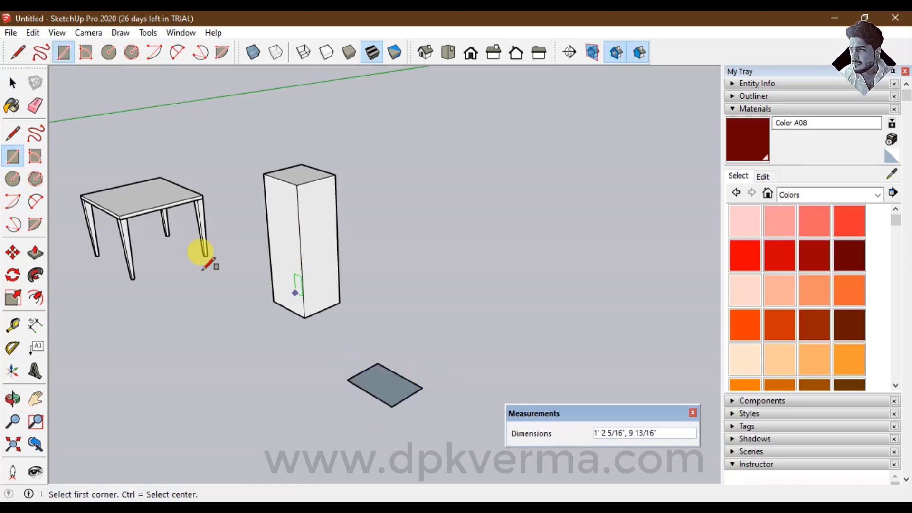
{"action": "left_click", "coordinate": [12, 84]}
{"action": "left_click", "coordinate": [392, 392]}
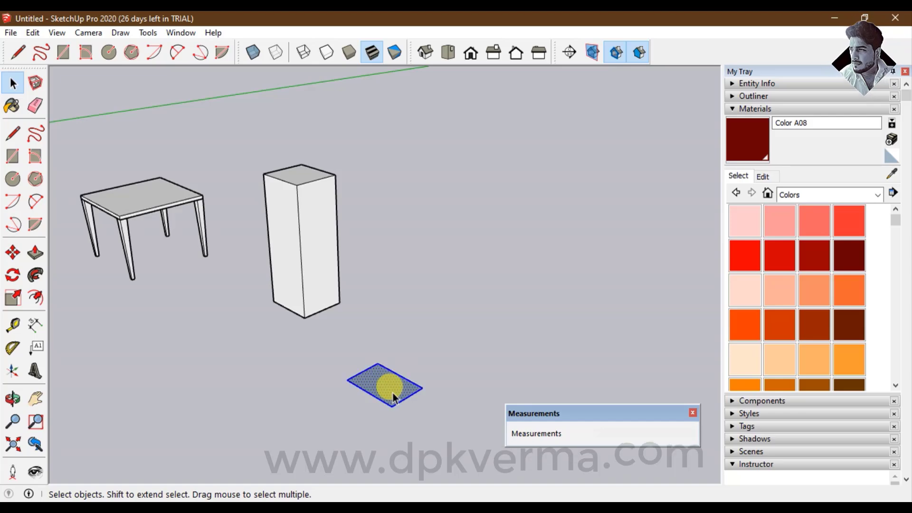
{"action": "right_click", "coordinate": [392, 392]}
{"action": "left_click", "coordinate": [432, 309]}
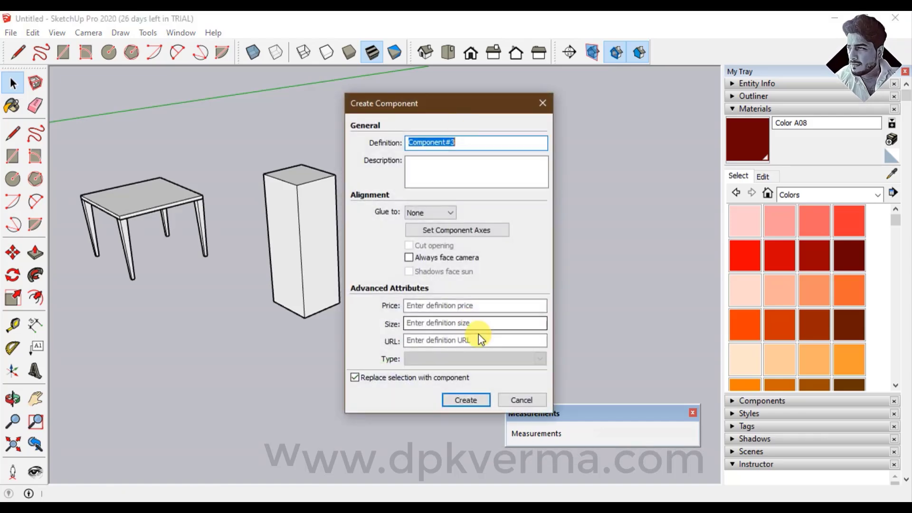
{"action": "left_click", "coordinate": [466, 395]}
- Inside the component, push/pull the rectangle up into a second tall box
{"action": "left_click", "coordinate": [35, 252]}
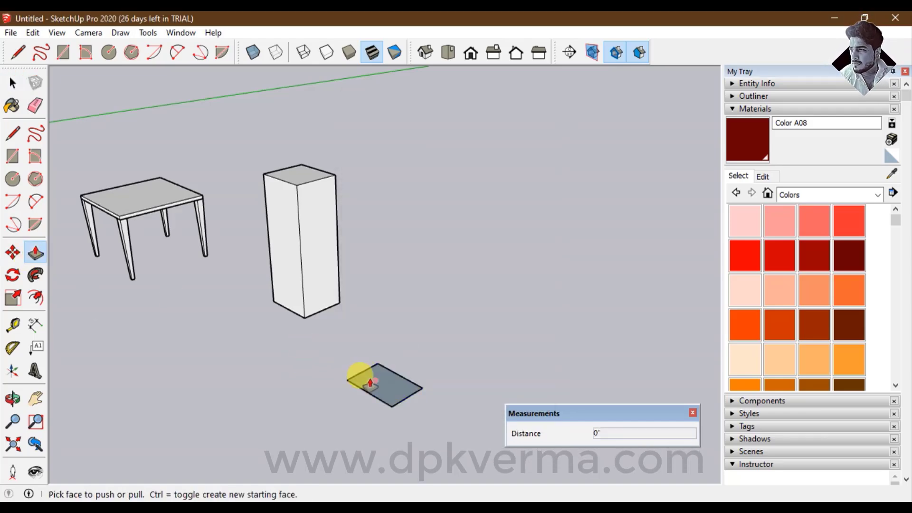
{"action": "left_click", "coordinate": [12, 84]}
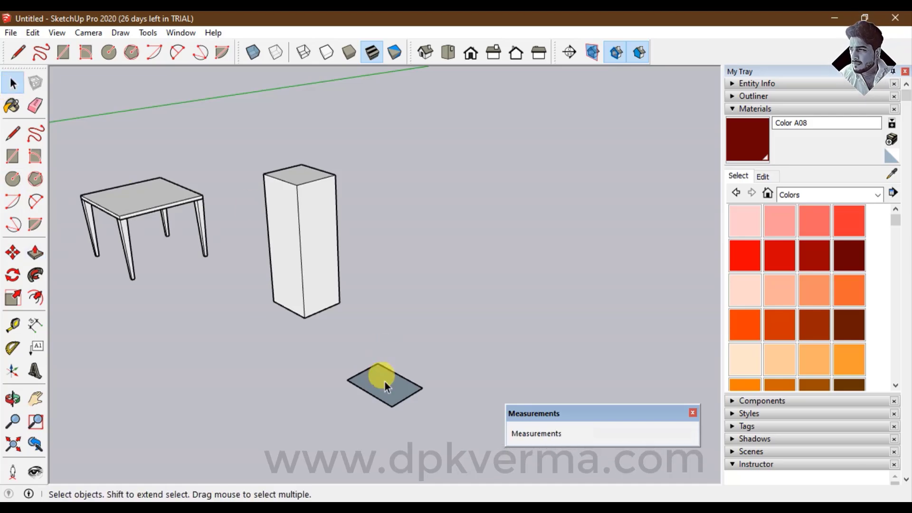
{"action": "double_click", "coordinate": [385, 382]}
{"action": "left_click", "coordinate": [35, 253]}
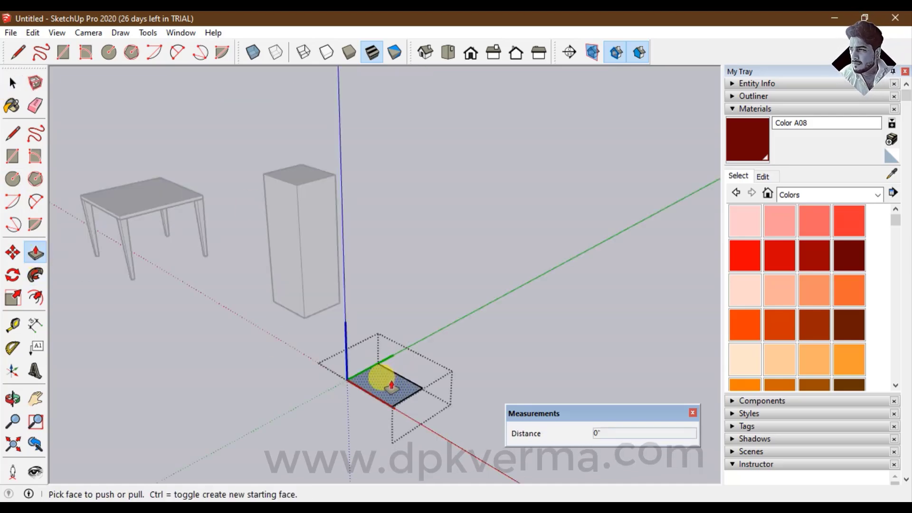
{"action": "left_click_drag", "start_coordinate": [385, 378], "coordinate": [365, 223]}
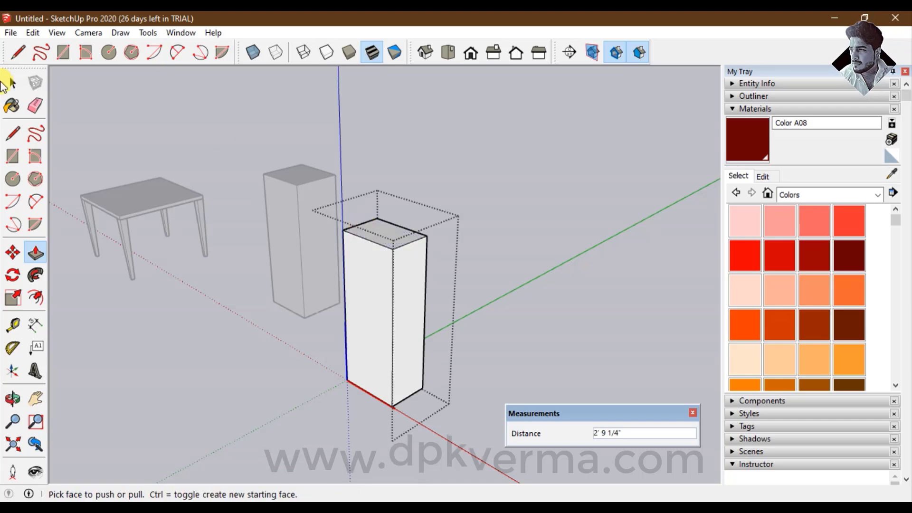
{"action": "left_click", "coordinate": [12, 84]}
{"action": "left_click", "coordinate": [250, 387]}
{"action": "left_click", "coordinate": [300, 272]}
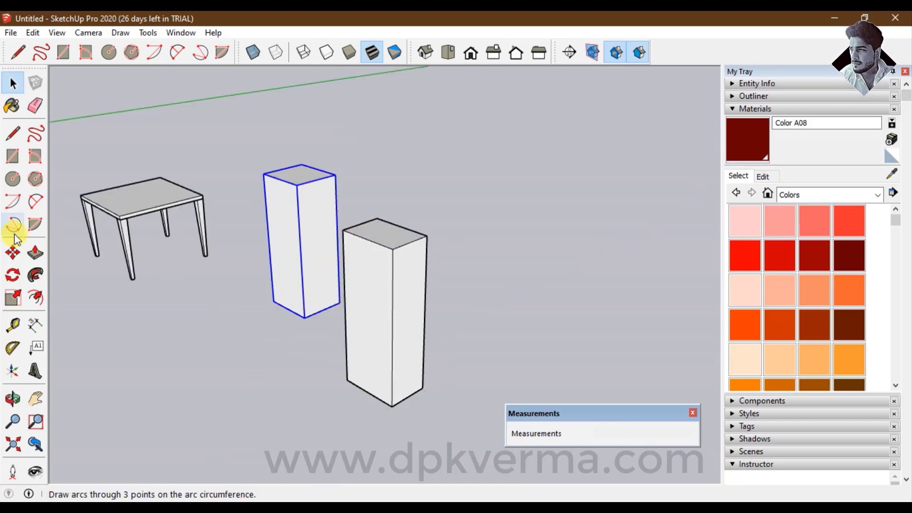
- Move-copy the tall box 65 to the side, arraying it into a row
{"action": "left_click", "coordinate": [12, 252]}
{"action": "key", "text": "ctrl"}
{"action": "left_click", "coordinate": [304, 317]}
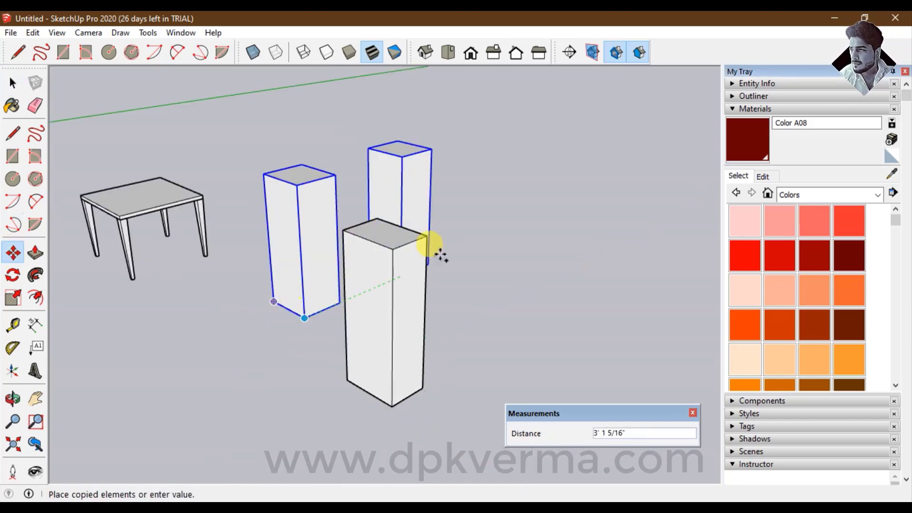
{"action": "left_click", "coordinate": [464, 237]}
{"action": "type", "text": "6"}
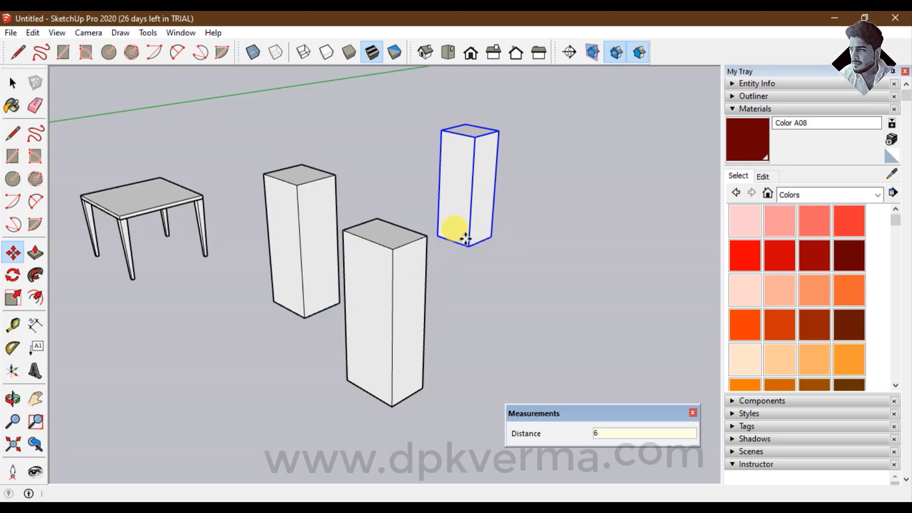
{"action": "type", "text": "5"}
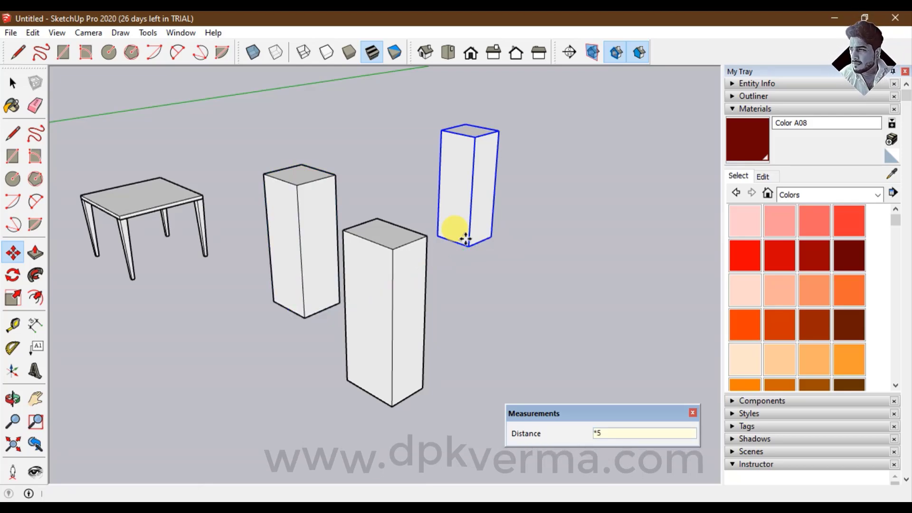
{"action": "key", "text": "Return"}
- Select the front component box and zoom out to see the whole row
{"action": "left_click", "coordinate": [9, 84]}
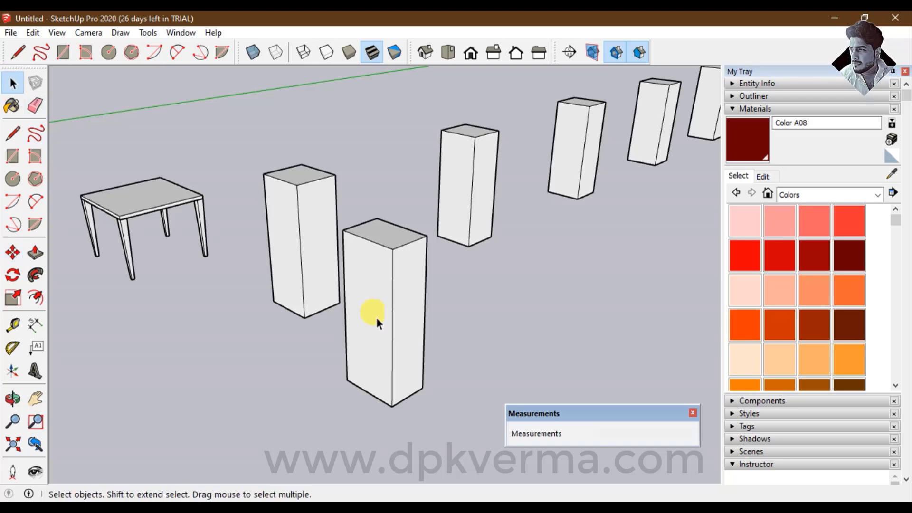
{"action": "left_click", "coordinate": [379, 316]}
{"action": "scroll", "coordinate": [383, 320], "scroll_direction": "down", "scroll_amount": 3}
{"action": "middle_click_drag", "start_coordinate": [382, 320], "coordinate": [271, 359], "text": "shift"}
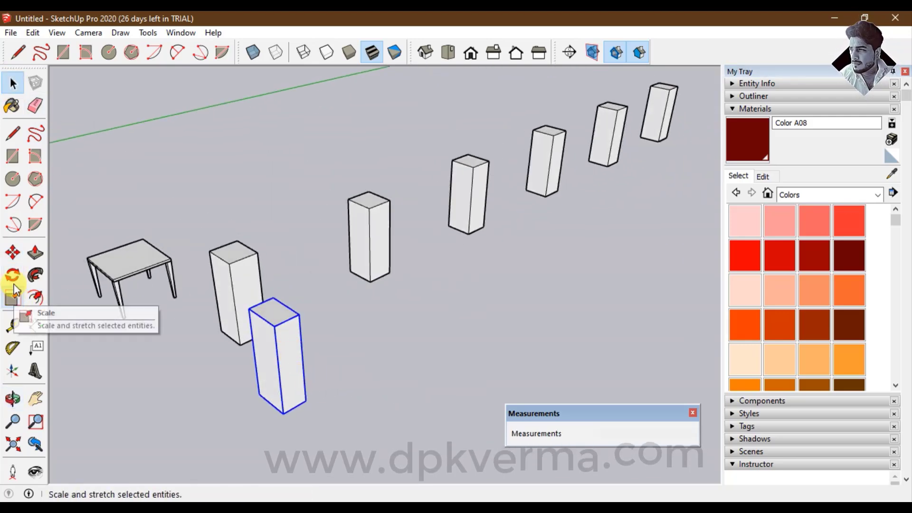
{"action": "scroll", "coordinate": [323, 315], "scroll_direction": "down", "scroll_amount": 2}
{"action": "mouse_move", "coordinate": [323, 314]}
{"action": "middle_mouse_down"}
{"action": "mouse_move", "coordinate": [416, 299]}
{"action": "mouse_move", "coordinate": [394, 306]}
{"action": "middle_mouse_up"}
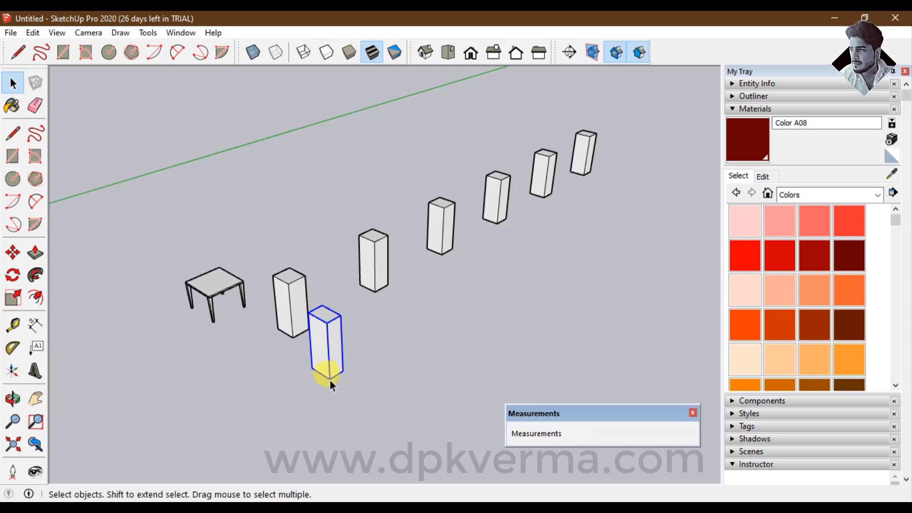
- Array the component box with a 5x move-copy into a second row, then show the Outliner
{"action": "key", "text": "m"}
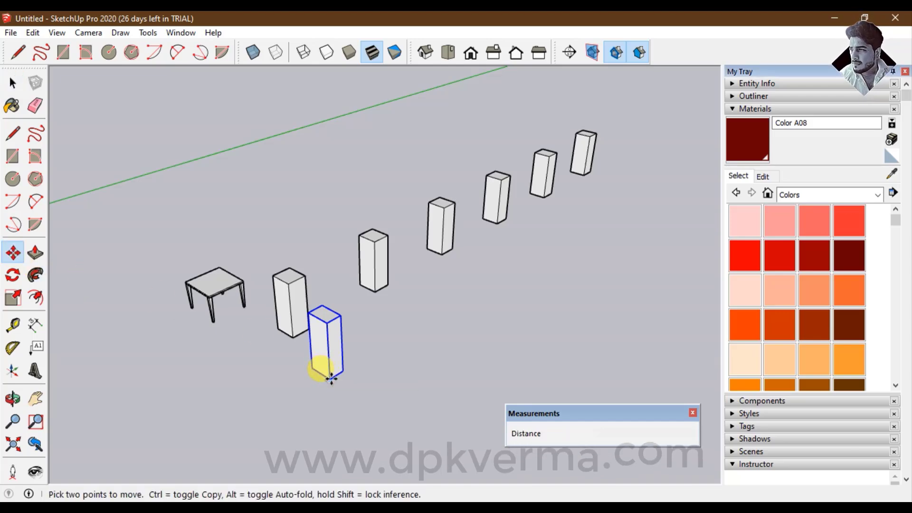
{"action": "left_click", "coordinate": [329, 378]}
{"action": "key", "text": "ctrl"}
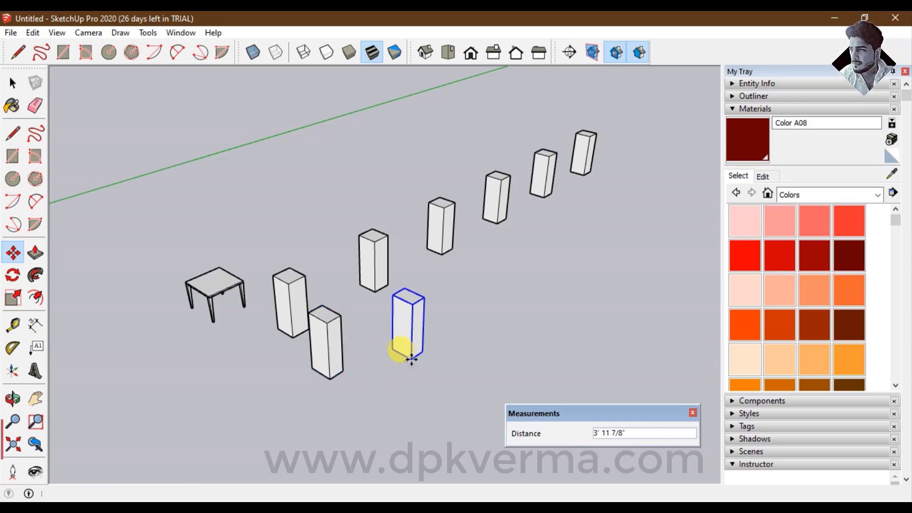
{"action": "type", "text": "5"}
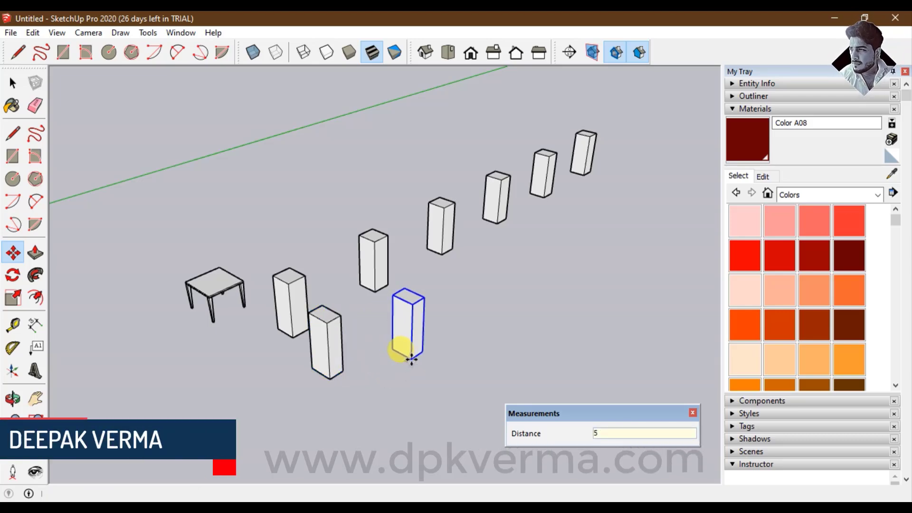
{"action": "type", "text": "x"}
{"action": "key", "text": "Return"}
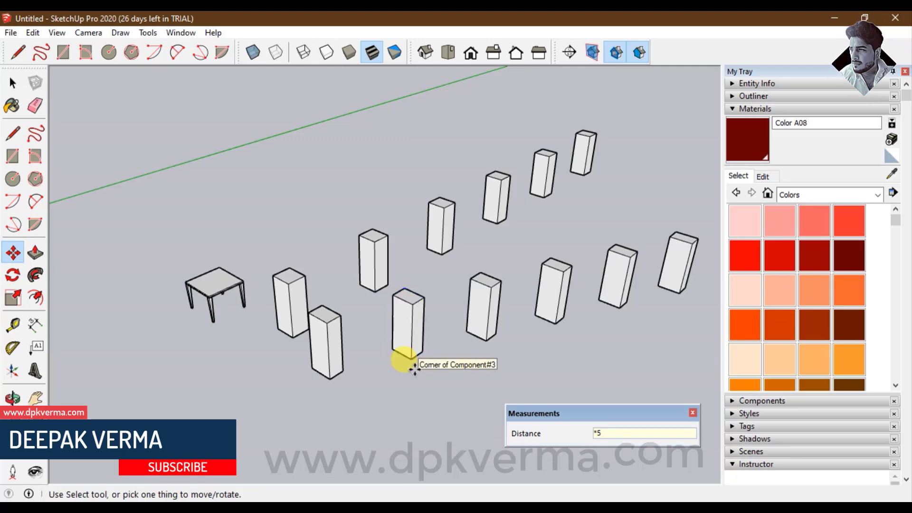
{"action": "mouse_move", "coordinate": [408, 361]}
{"action": "middle_mouse_down"}
{"action": "mouse_move", "coordinate": [441, 319]}
{"action": "mouse_move", "coordinate": [407, 291]}
{"action": "mouse_move", "coordinate": [444, 285]}
{"action": "mouse_move", "coordinate": [352, 270]}
{"action": "middle_mouse_up"}
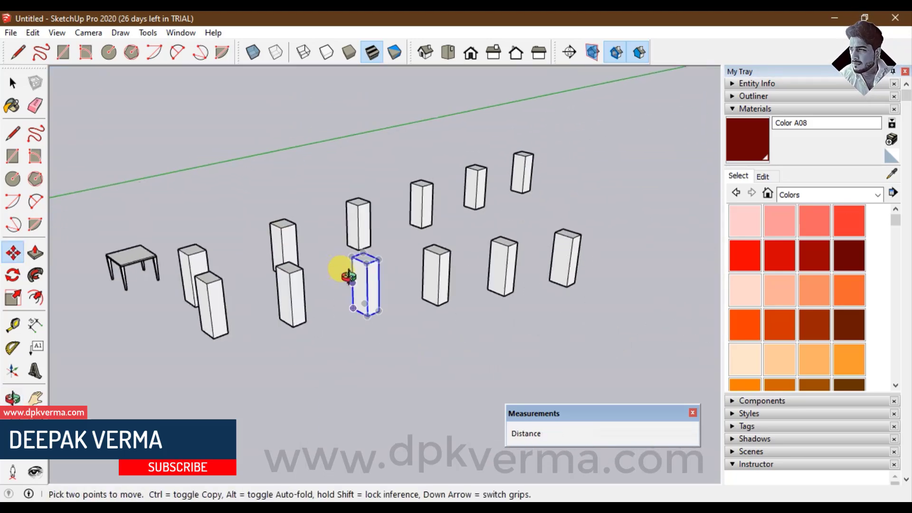
{"action": "left_click", "coordinate": [743, 98]}
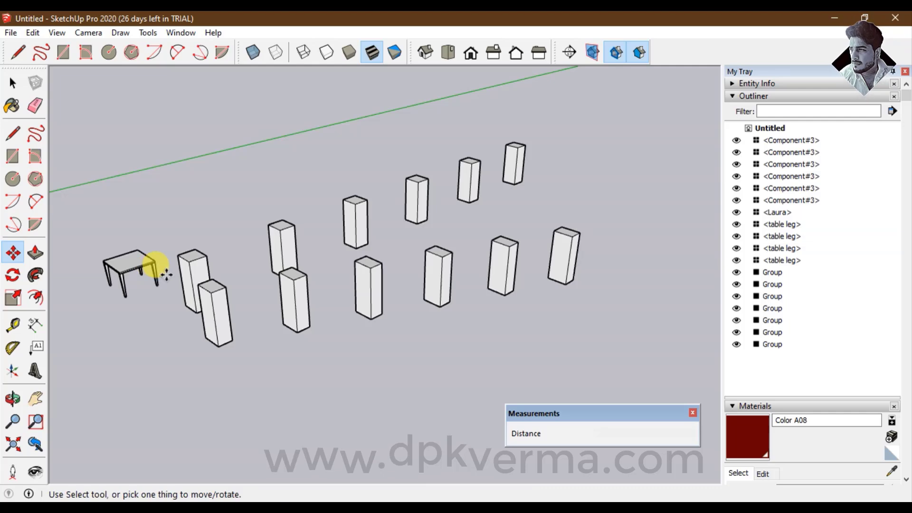
{"action": "key", "text": "space"}
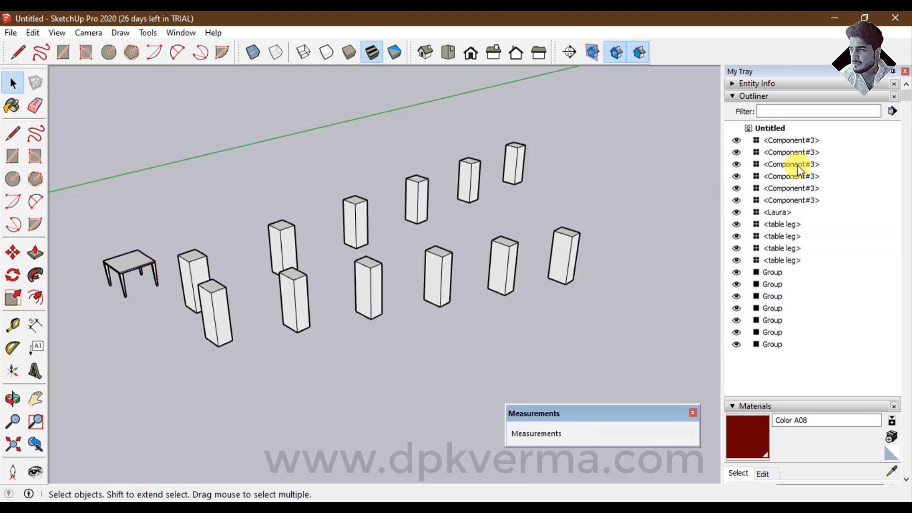
{"action": "left_click", "coordinate": [765, 143]}
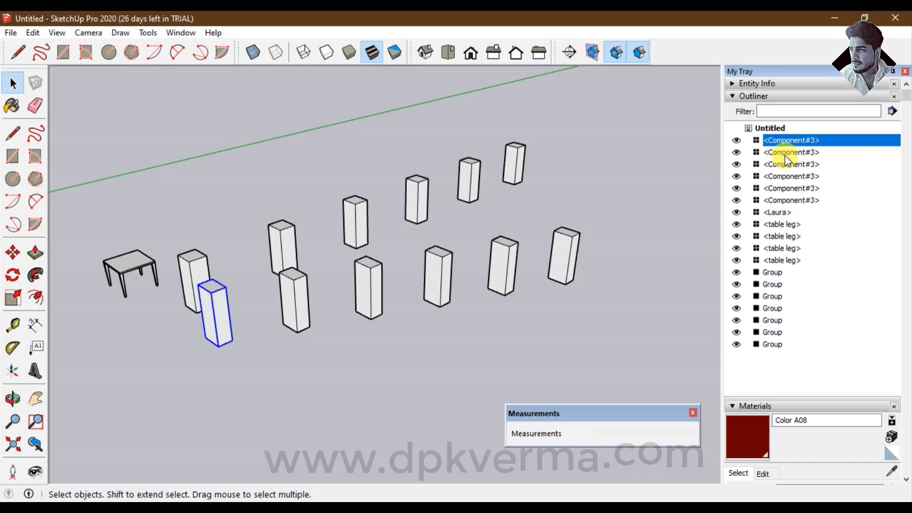
{"action": "left_click", "coordinate": [784, 153]}
{"action": "left_click", "coordinate": [784, 174]}
{"action": "left_click", "coordinate": [784, 164]}
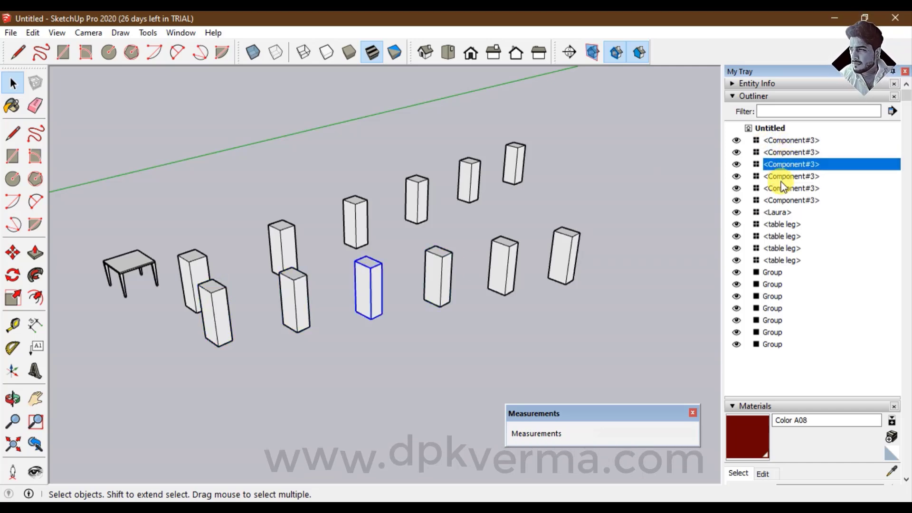
{"action": "left_click", "coordinate": [780, 191]}
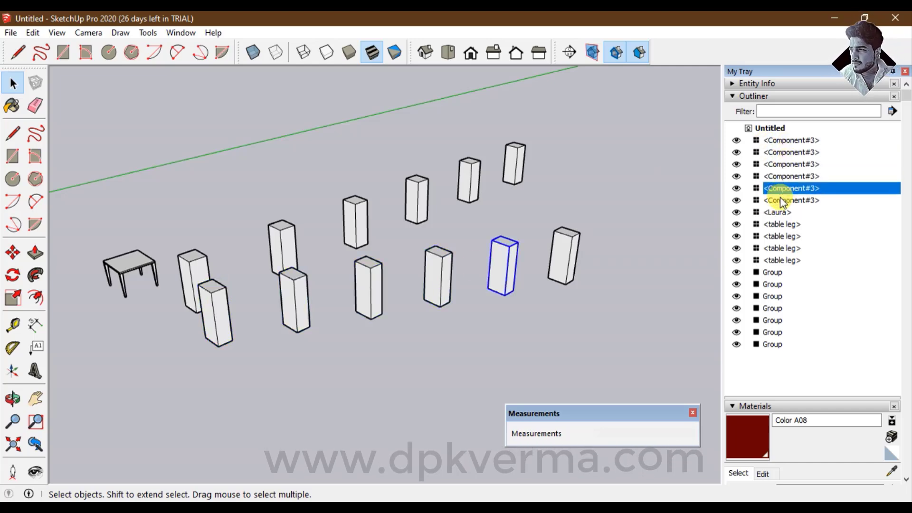
{"action": "left_click", "coordinate": [781, 226]}
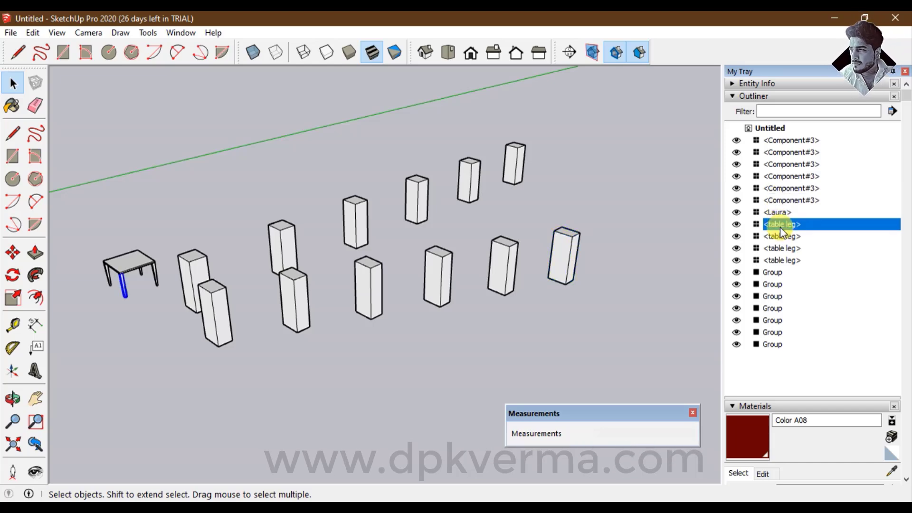
{"action": "left_click", "coordinate": [776, 238]}
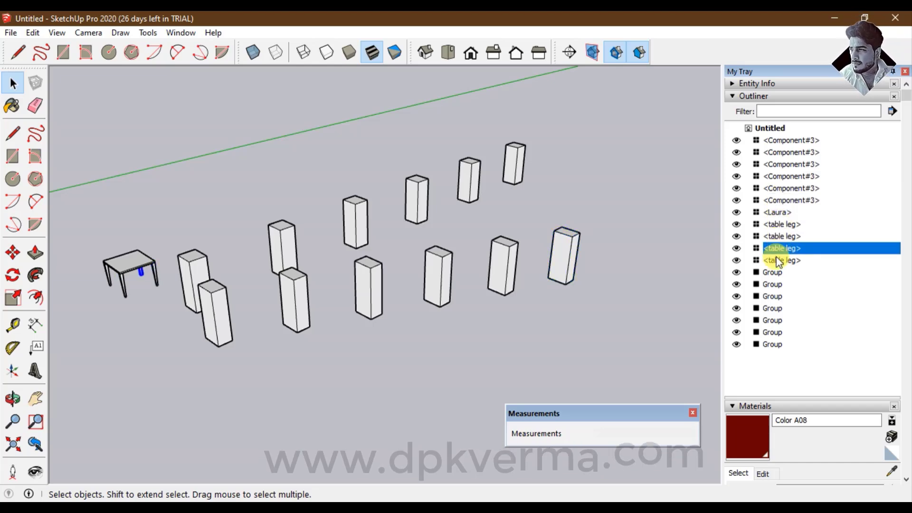
{"action": "left_click", "coordinate": [775, 261]}
{"action": "left_click", "coordinate": [773, 272]}
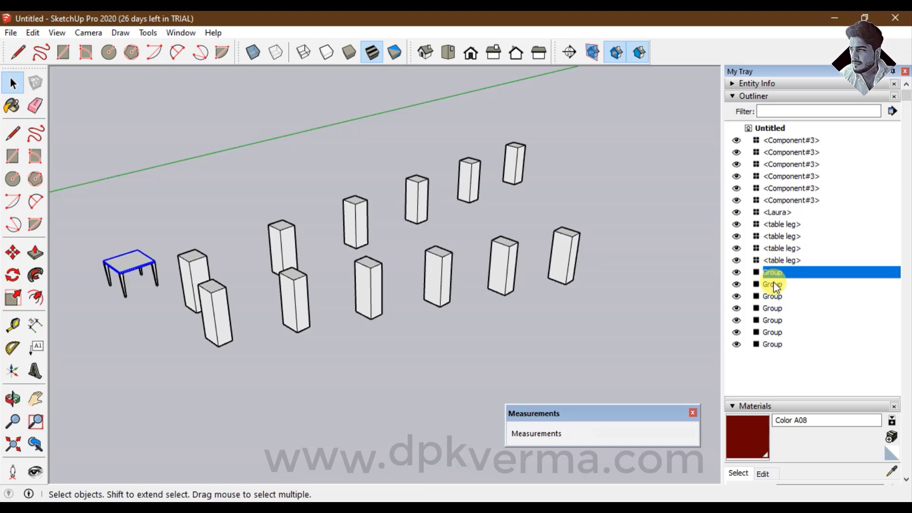
{"action": "left_click", "coordinate": [773, 281]}
{"action": "left_click", "coordinate": [774, 296]}
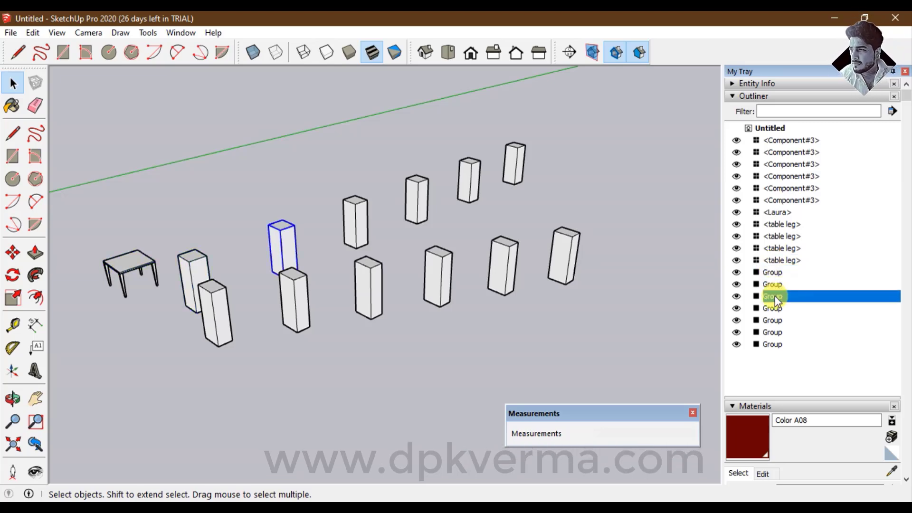
{"action": "left_click", "coordinate": [770, 320]}
{"action": "left_click", "coordinate": [769, 345]}
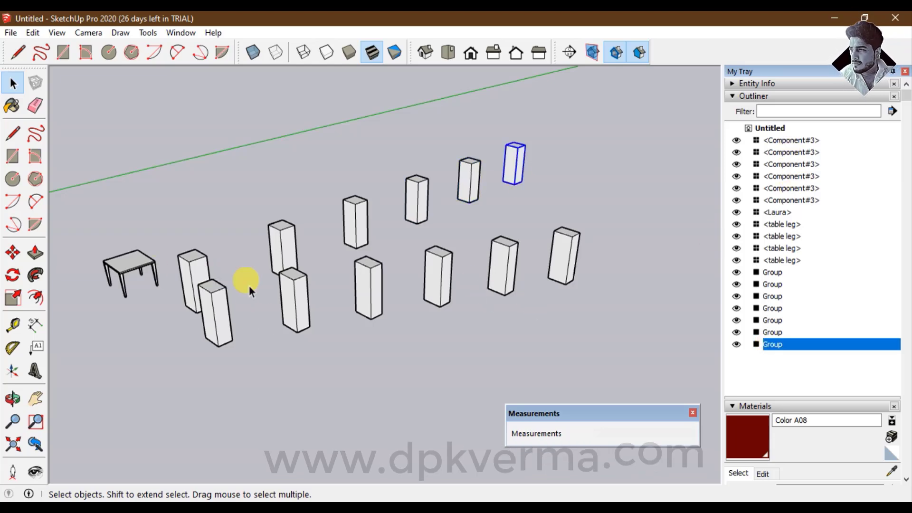
{"action": "left_click", "coordinate": [777, 225]}
{"action": "left_click", "coordinate": [782, 242], "text": "ctrl"}
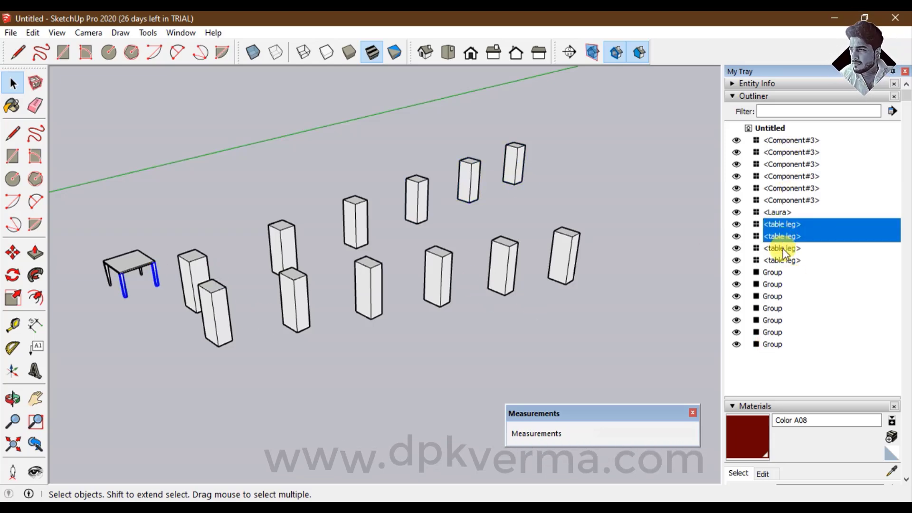
{"action": "left_click", "coordinate": [782, 260], "text": "ctrl"}
- Group the four selected table legs via the Outliner and select the new group
{"action": "right_click", "coordinate": [784, 249]}
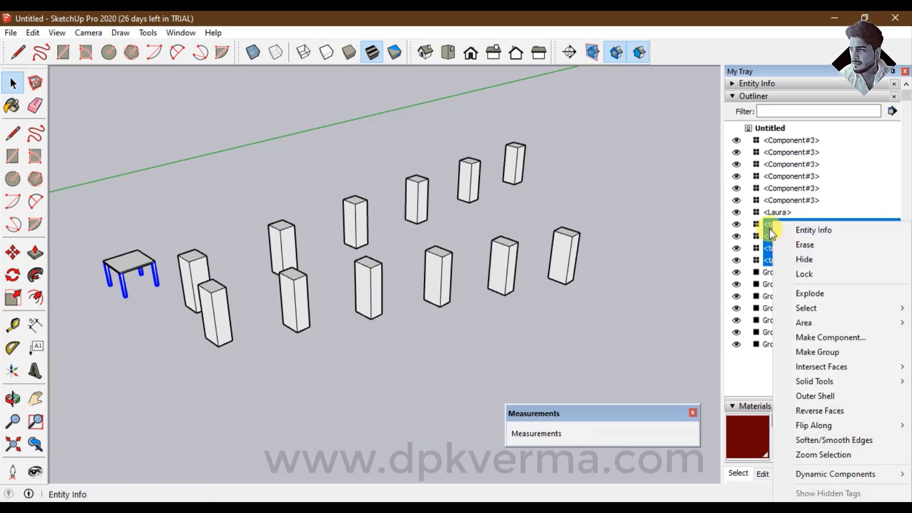
{"action": "left_click", "coordinate": [814, 351]}
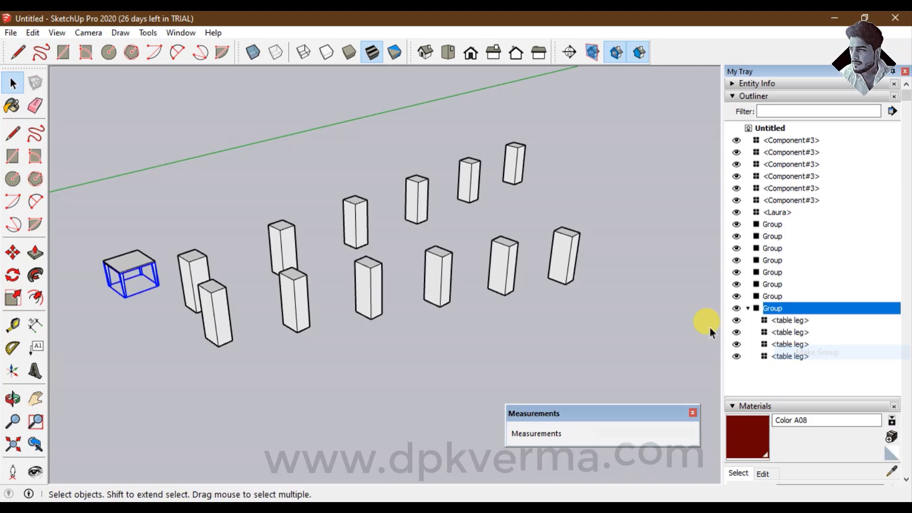
{"action": "left_click", "coordinate": [514, 367]}
{"action": "scroll", "coordinate": [90, 292], "scroll_direction": "up", "scroll_amount": 2}
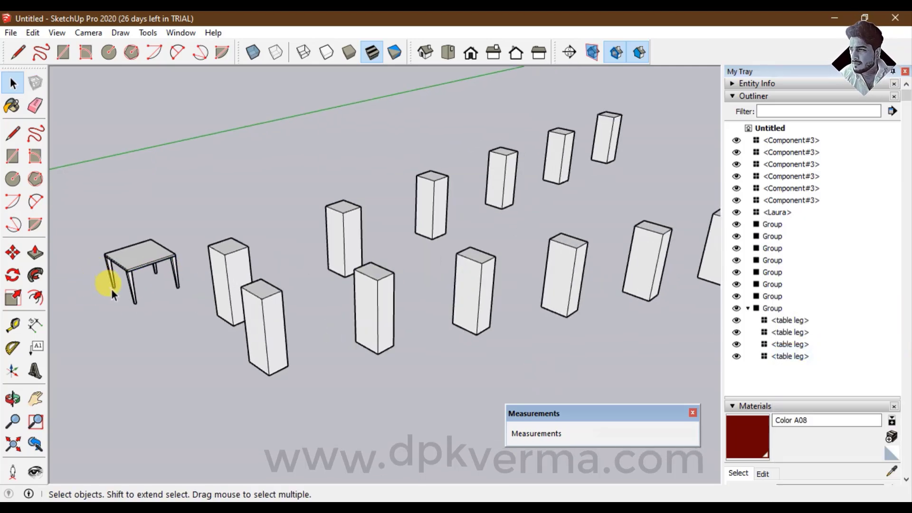
{"action": "scroll", "coordinate": [112, 290], "scroll_direction": "up", "scroll_amount": 3}
{"action": "scroll", "coordinate": [135, 278], "scroll_direction": "up", "scroll_amount": 2}
{"action": "left_click", "coordinate": [138, 280]}
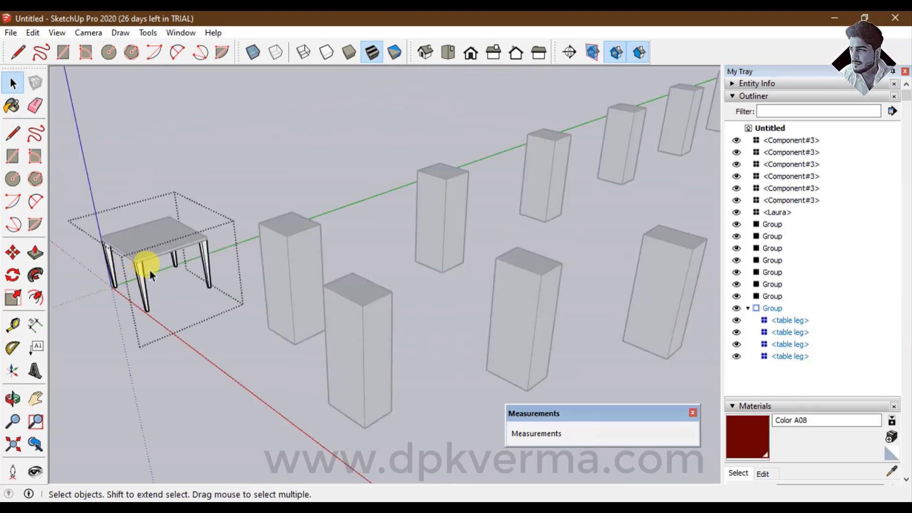
- Open the table group and one leg inside it to inspect, then exit both
{"action": "double_click", "coordinate": [143, 275]}
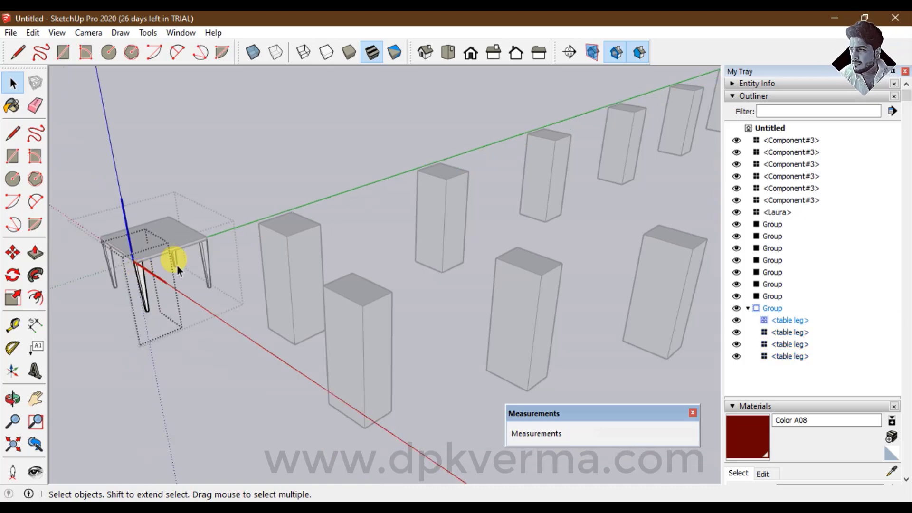
{"action": "left_click", "coordinate": [201, 169]}
{"action": "triple_click", "coordinate": [145, 287]}
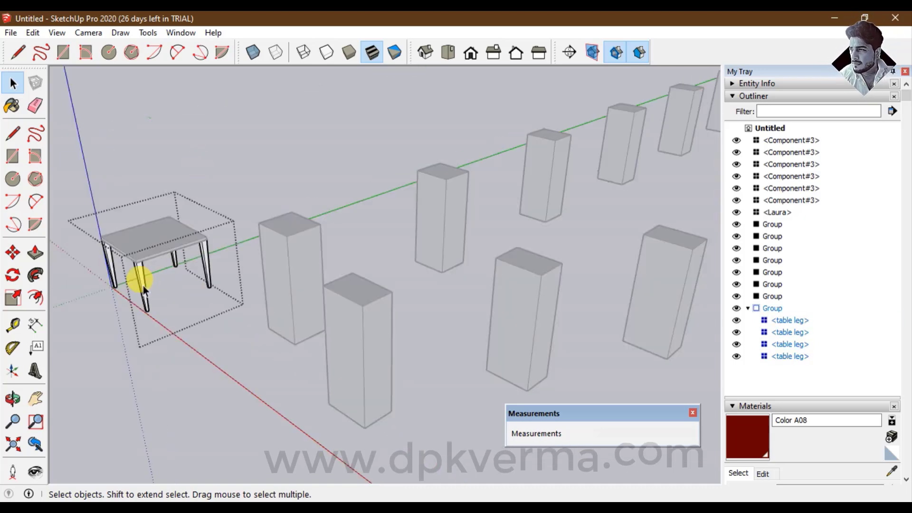
{"action": "double_click", "coordinate": [137, 276]}
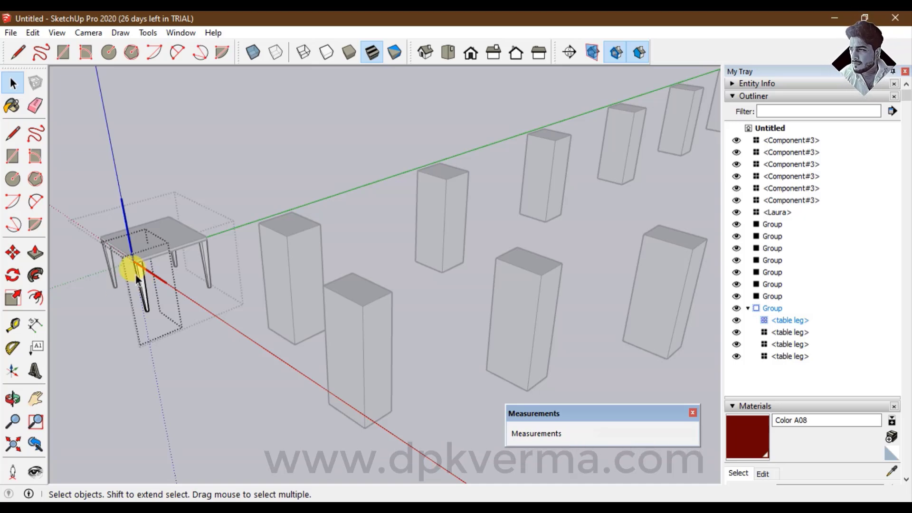
{"action": "left_click", "coordinate": [213, 341]}
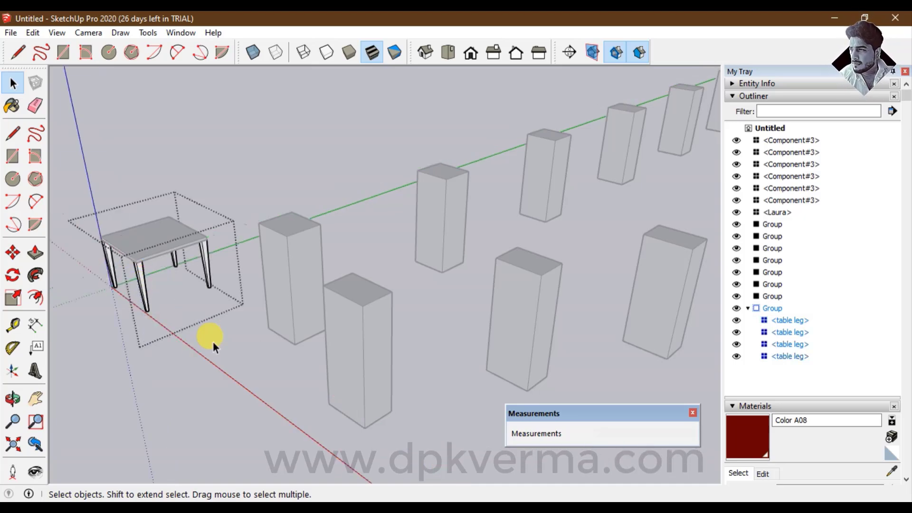
{"action": "left_click", "coordinate": [213, 341]}
- Collapse the table group in the Outliner and group the six Component#3 boxes
{"action": "middle_click_drag", "start_coordinate": [213, 340], "coordinate": [705, 315]}
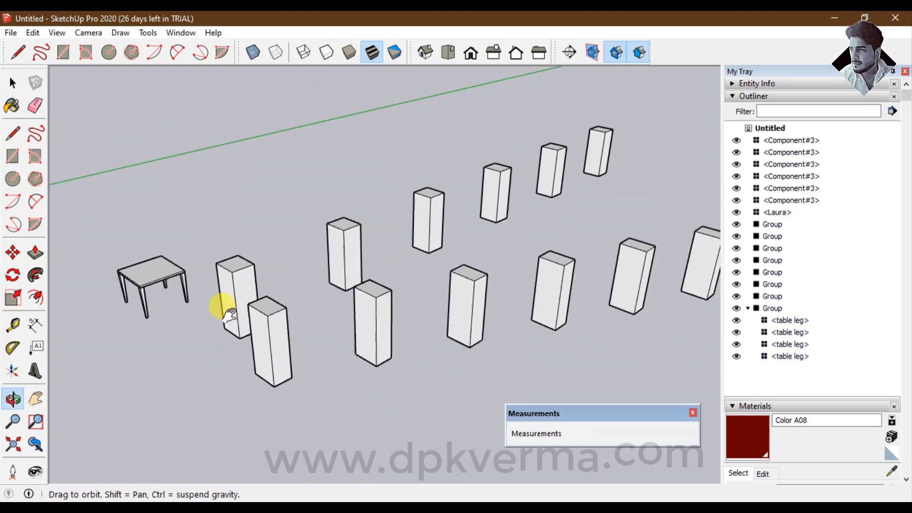
{"action": "left_click", "coordinate": [748, 309]}
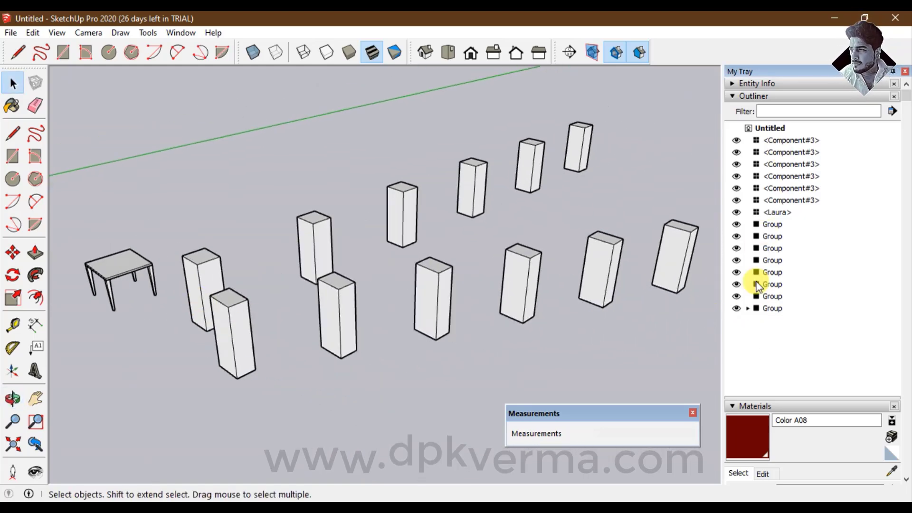
{"action": "left_click", "coordinate": [793, 140]}
{"action": "left_click", "coordinate": [809, 200], "text": "ctrl"}
{"action": "left_click", "coordinate": [801, 176], "text": "ctrl"}
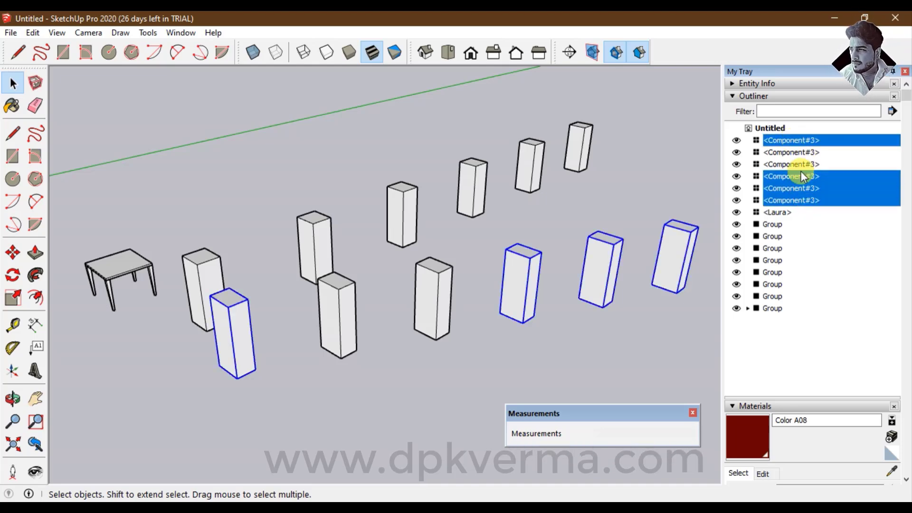
{"action": "left_click", "coordinate": [800, 152], "text": "ctrl"}
{"action": "right_click", "coordinate": [801, 153]}
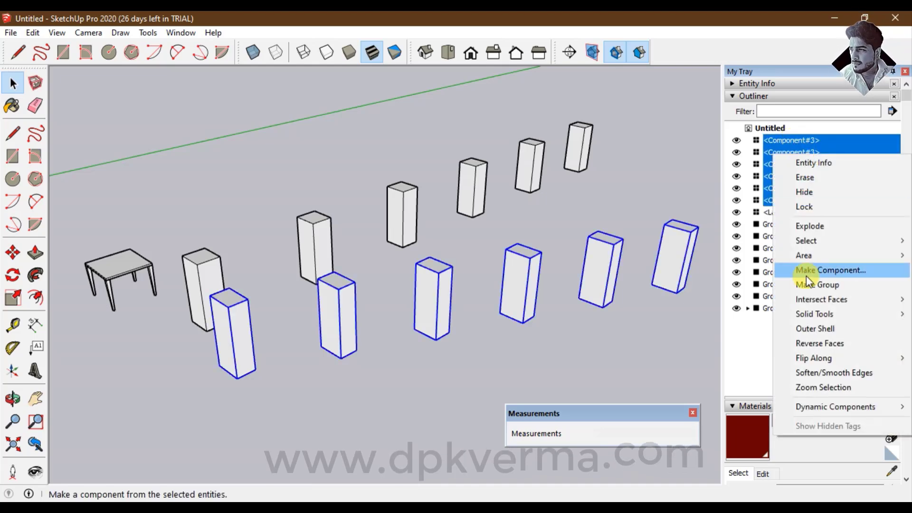
{"action": "left_click", "coordinate": [807, 284]}
- Reselect the new box group, orbit the view, and open the tray panel list
{"action": "left_click", "coordinate": [649, 327]}
{"action": "left_click", "coordinate": [325, 317]}
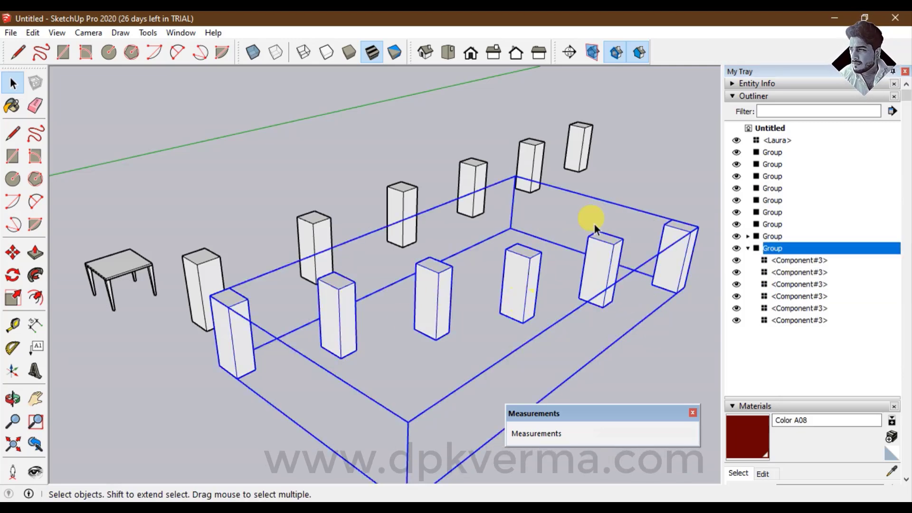
{"action": "left_click", "coordinate": [642, 179]}
{"action": "mouse_move", "coordinate": [642, 179]}
{"action": "middle_mouse_down"}
{"action": "mouse_move", "coordinate": [576, 214]}
{"action": "mouse_move", "coordinate": [554, 254]}
{"action": "middle_mouse_up"}
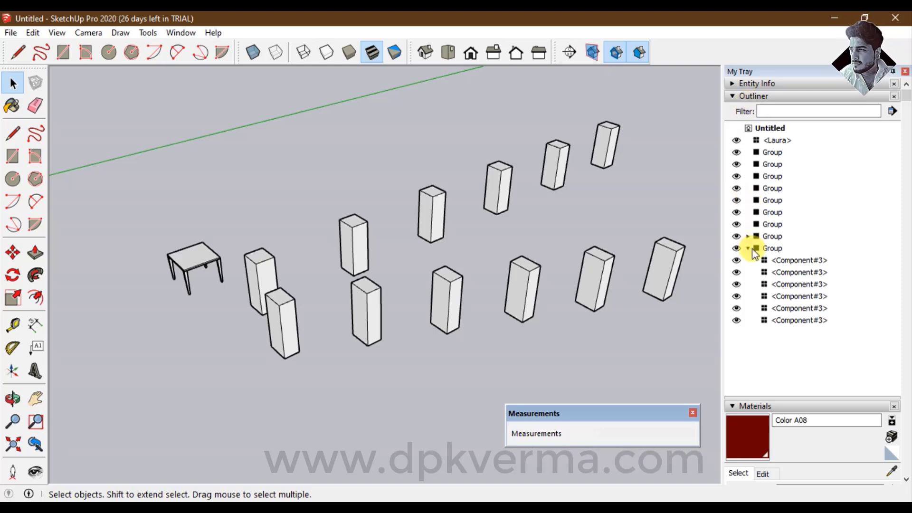
{"action": "left_click", "coordinate": [182, 32]}
{"action": "mouse_move", "coordinate": [199, 47]}
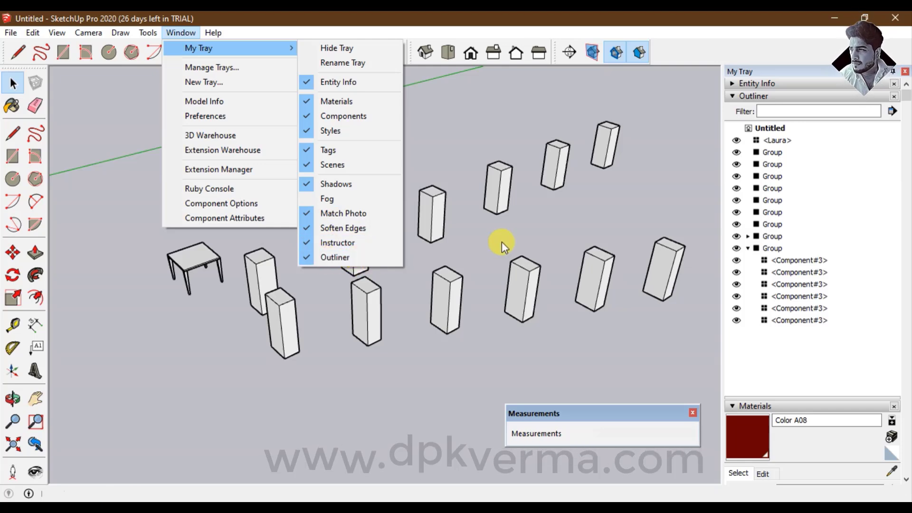
{"action": "left_click", "coordinate": [511, 234]}
{"action": "middle_click_drag", "start_coordinate": [437, 243], "coordinate": [293, 252]}
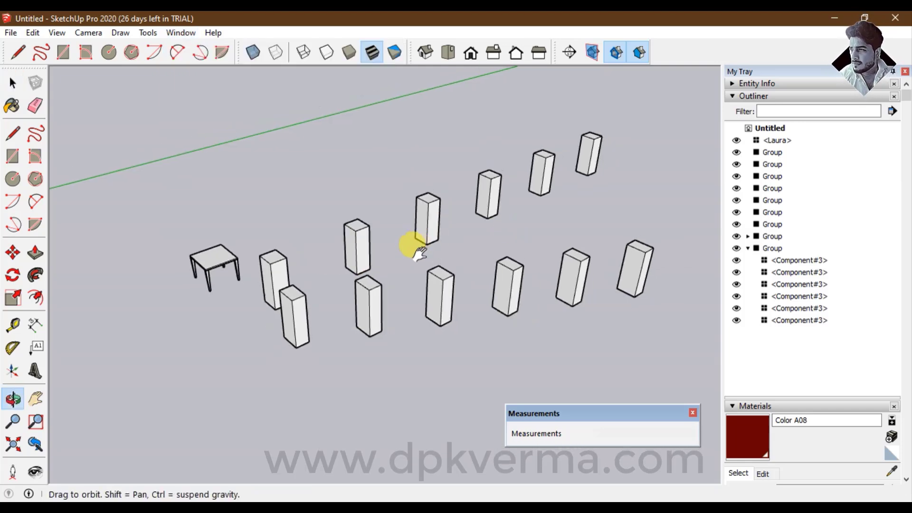
{"action": "left_click", "coordinate": [349, 247]}
{"action": "middle_click_drag", "start_coordinate": [349, 246], "coordinate": [500, 225]}
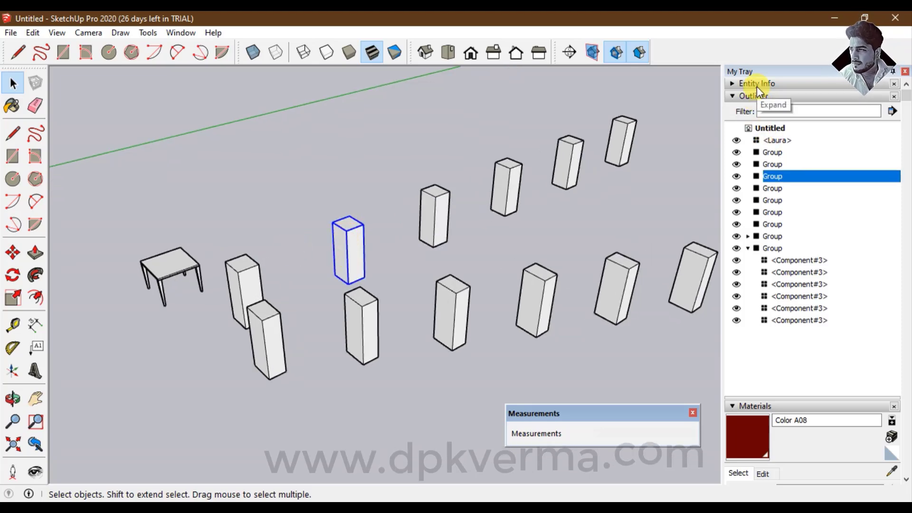
{"action": "left_click", "coordinate": [740, 87]}
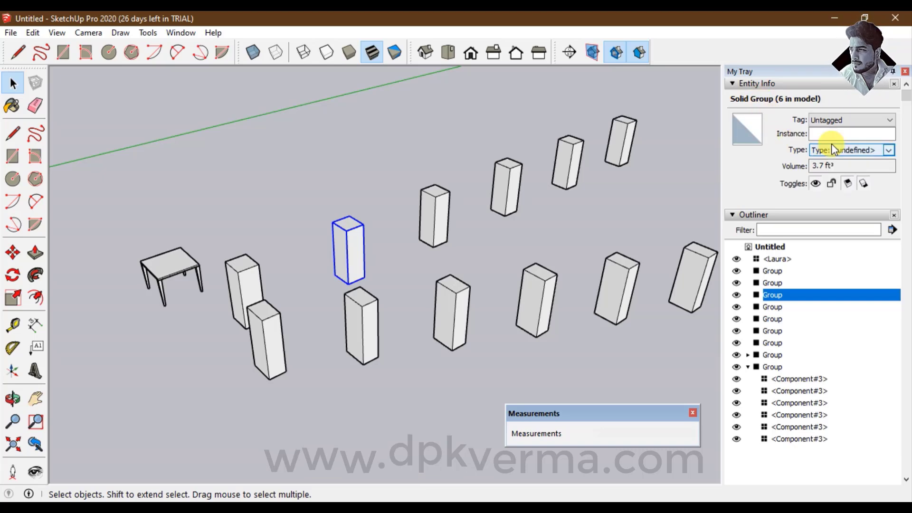
{"action": "left_click", "coordinate": [736, 296]}
{"action": "left_click", "coordinate": [737, 283]}
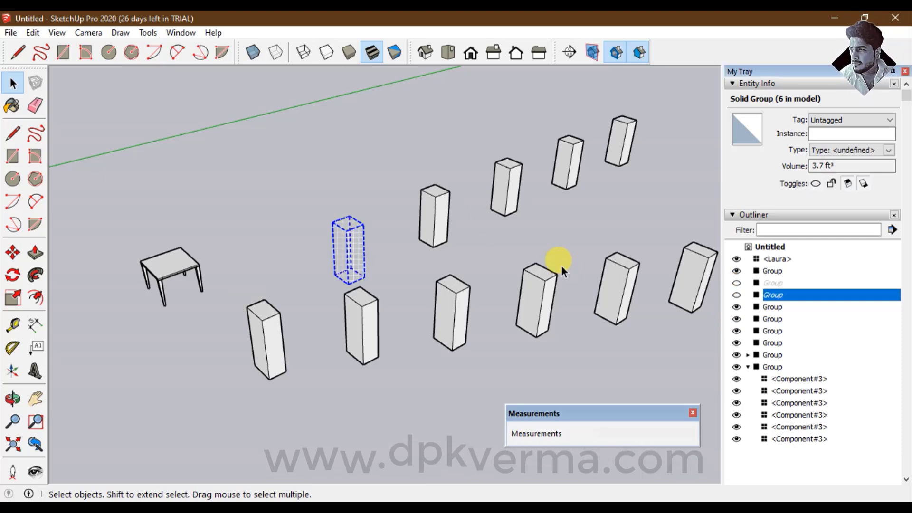
{"action": "left_click", "coordinate": [389, 181]}
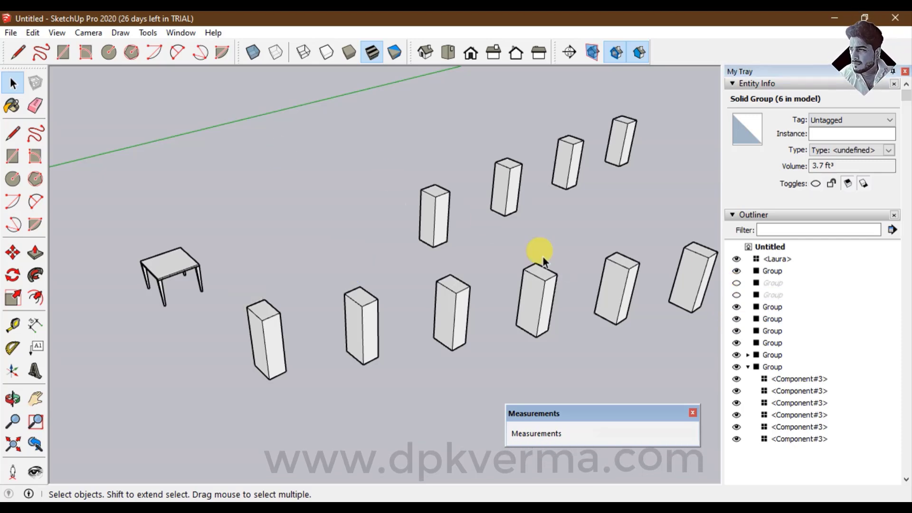
{"action": "left_click", "coordinate": [736, 269]}
{"action": "left_click", "coordinate": [736, 269]}
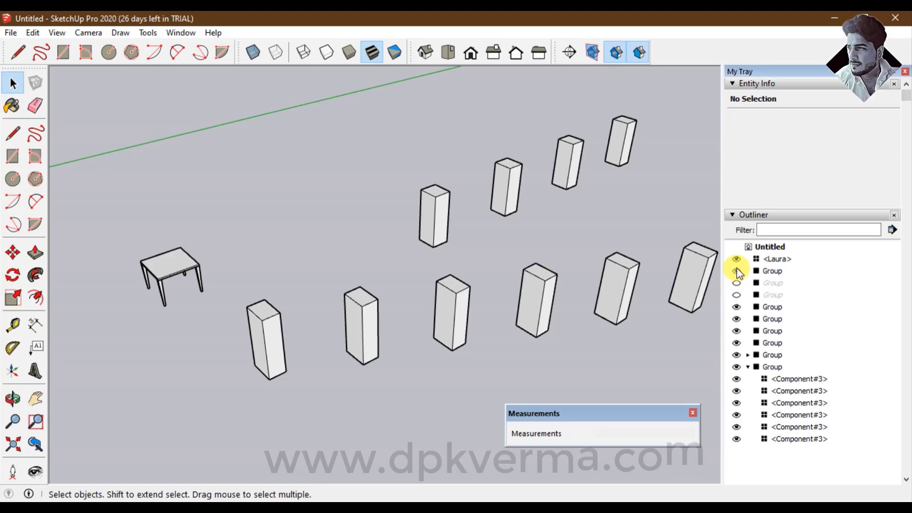
{"action": "left_click", "coordinate": [737, 305]}
{"action": "left_click", "coordinate": [737, 317]}
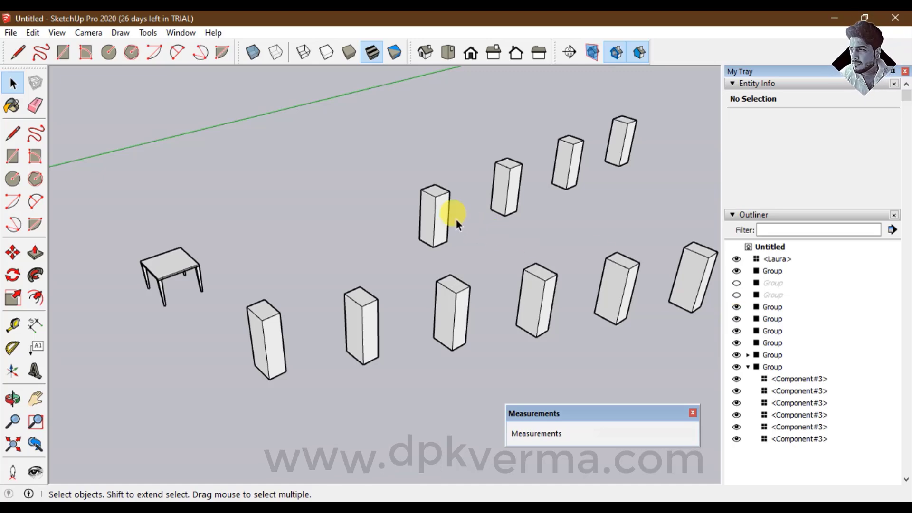
{"action": "left_click", "coordinate": [440, 205]}
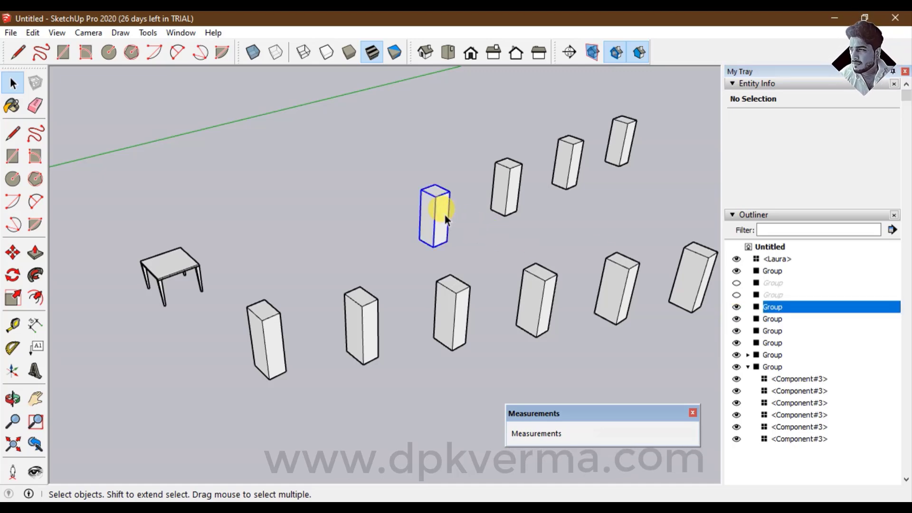
{"action": "left_click", "coordinate": [765, 308]}
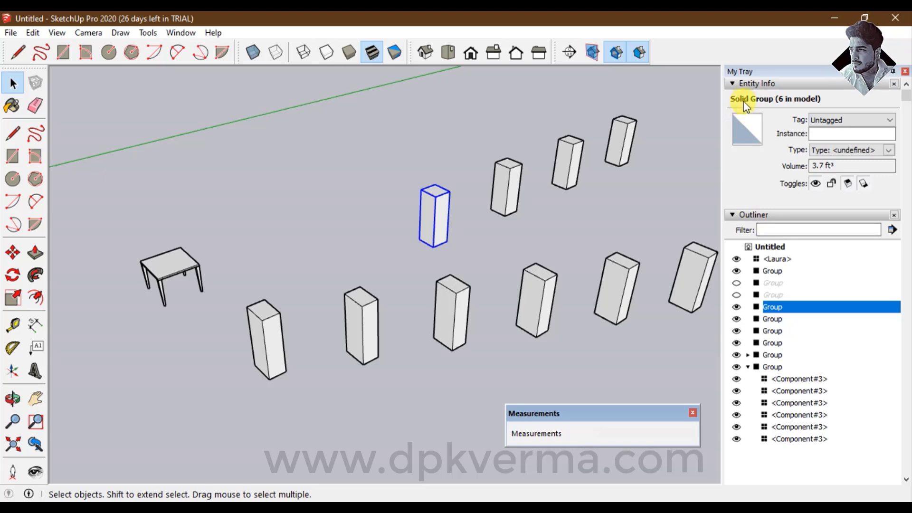
{"action": "left_click", "coordinate": [815, 183]}
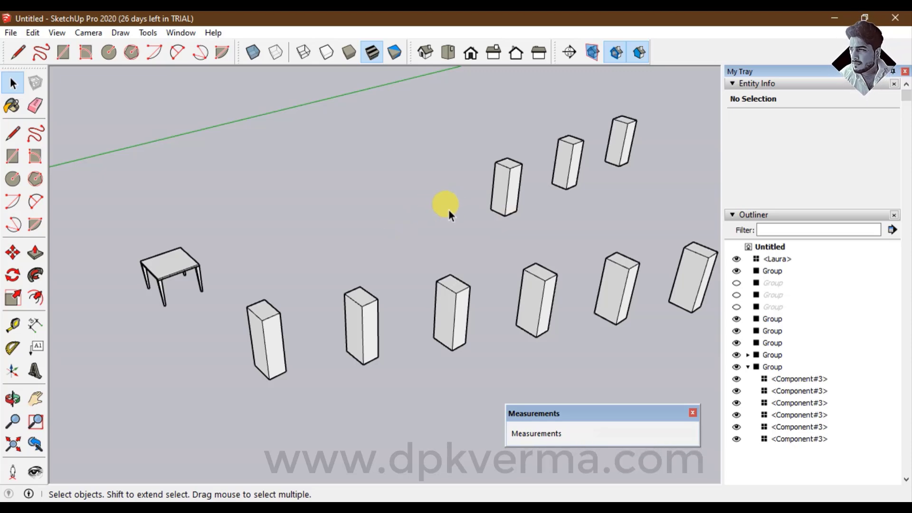
{"action": "middle_click_drag", "start_coordinate": [422, 213], "coordinate": [401, 218]}
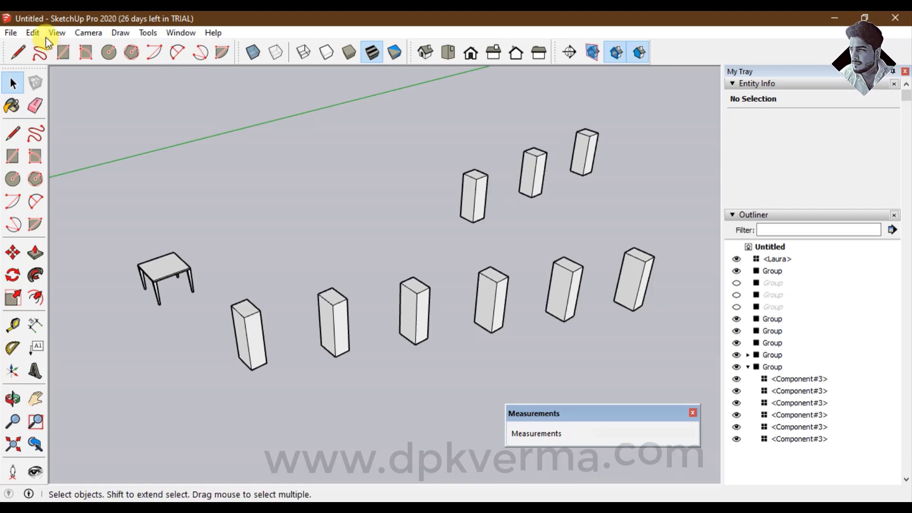
- Turn on Show Hidden Objects so hidden boxes appear as dotted outlines
{"action": "left_click", "coordinate": [33, 32]}
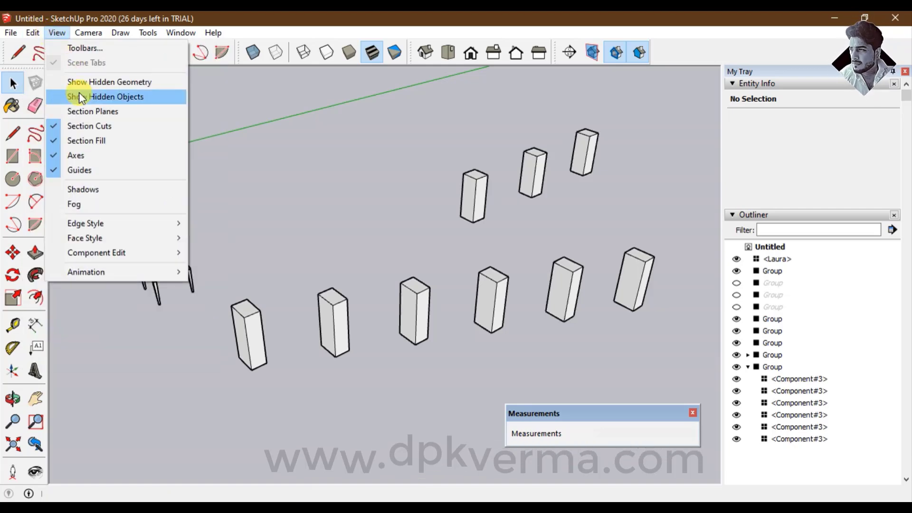
{"action": "left_click", "coordinate": [126, 99]}
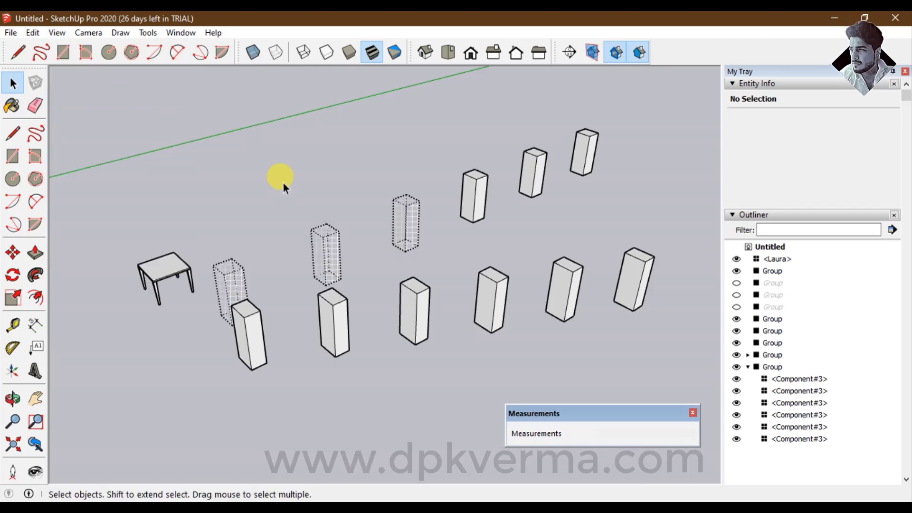
{"action": "scroll", "coordinate": [324, 235], "scroll_direction": "up", "scroll_amount": 1}
{"action": "scroll", "coordinate": [401, 244], "scroll_direction": "up", "scroll_amount": 1}
{"action": "scroll", "coordinate": [394, 244], "scroll_direction": "up", "scroll_amount": 1}
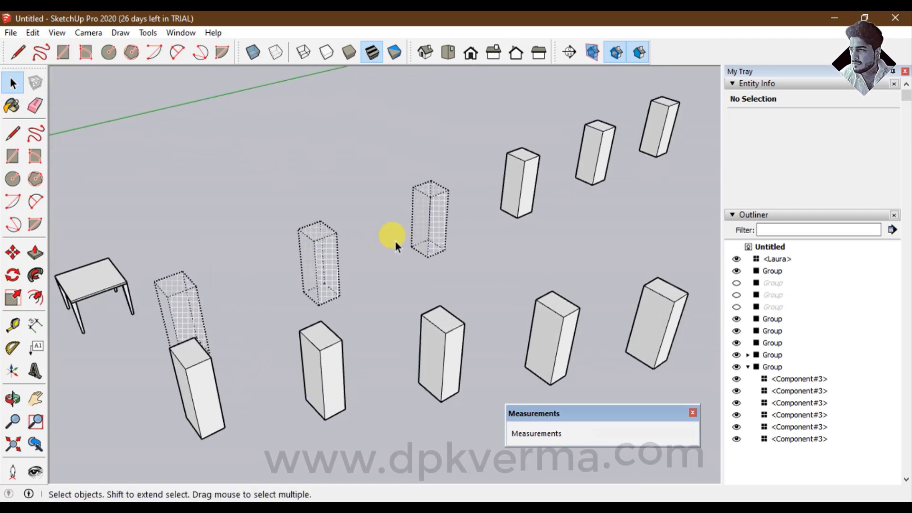
{"action": "middle_click_drag", "start_coordinate": [269, 295], "coordinate": [291, 271]}
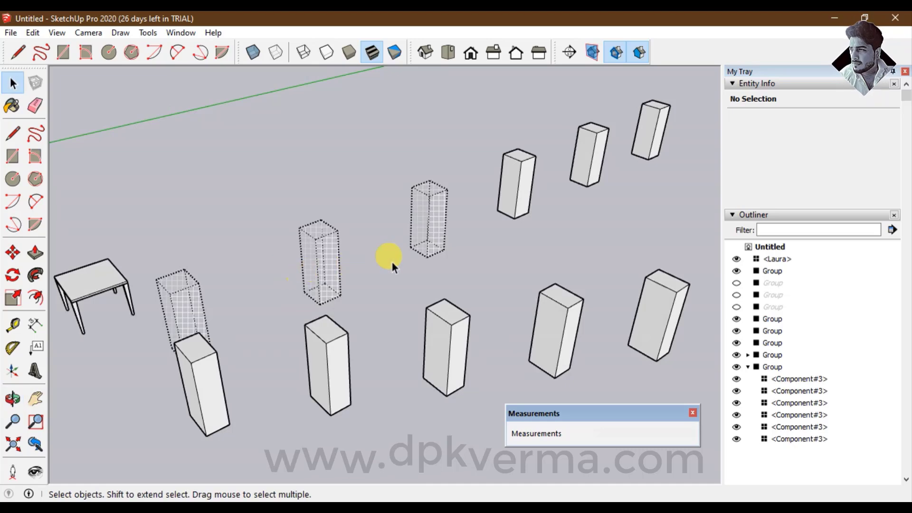
- Unhide the back-row box group in Entity Info and toggle group visibility in the Outliner
{"action": "left_click", "coordinate": [430, 214]}
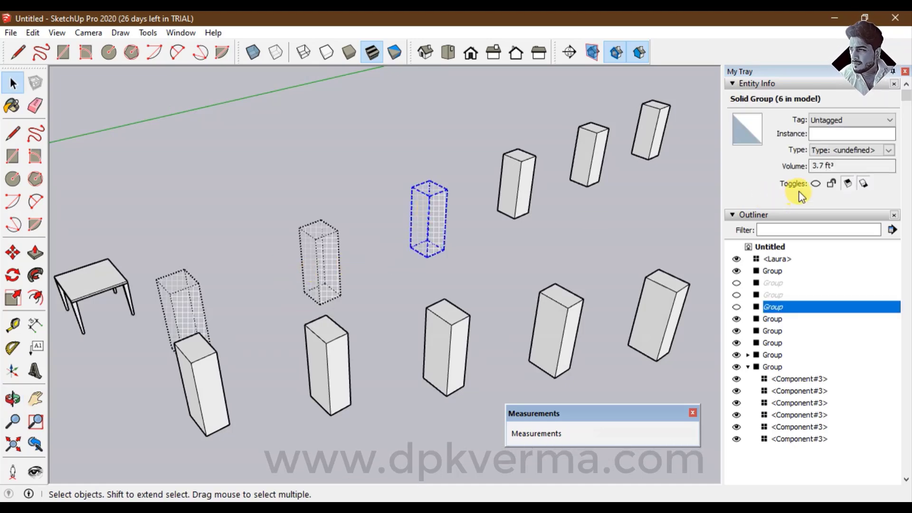
{"action": "left_click", "coordinate": [815, 184]}
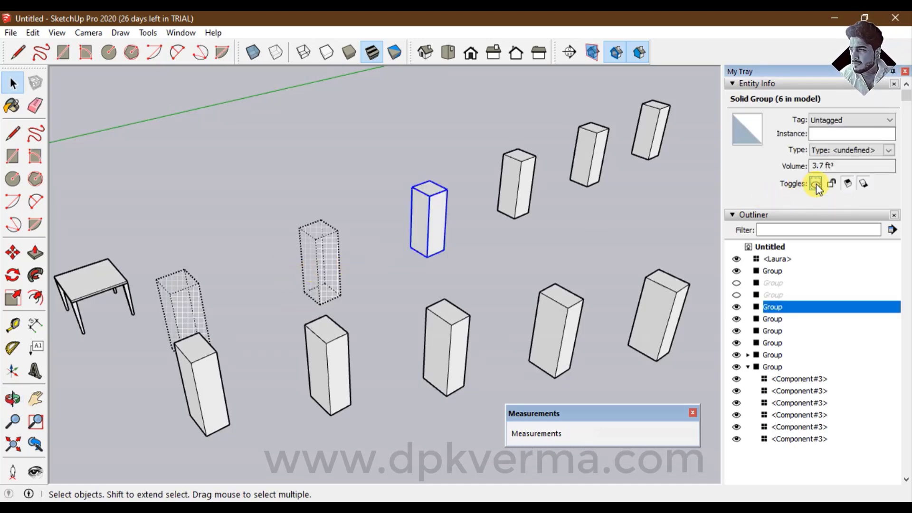
{"action": "left_click", "coordinate": [482, 247]}
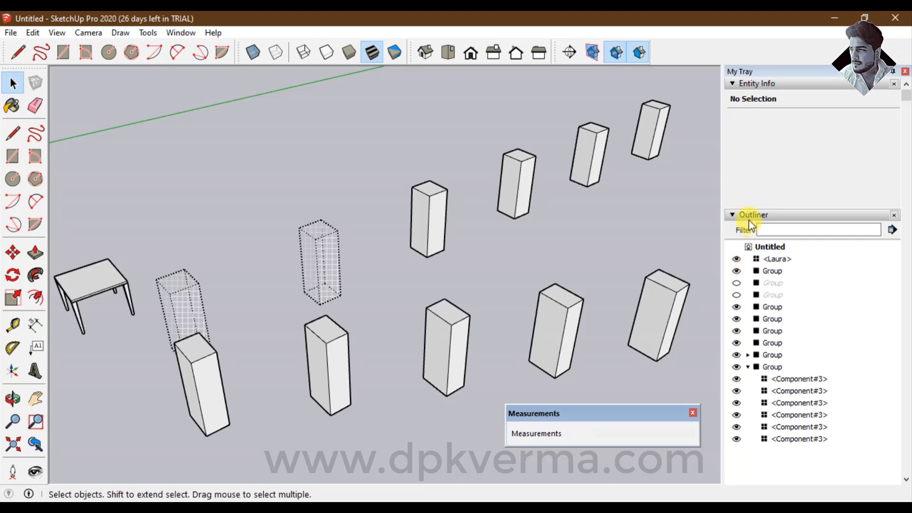
{"action": "left_click", "coordinate": [737, 296]}
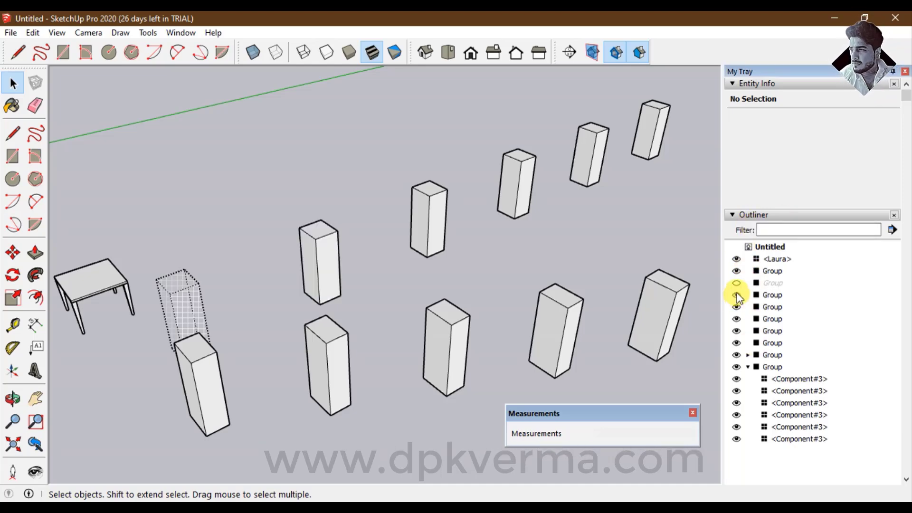
{"action": "left_click", "coordinate": [736, 284]}
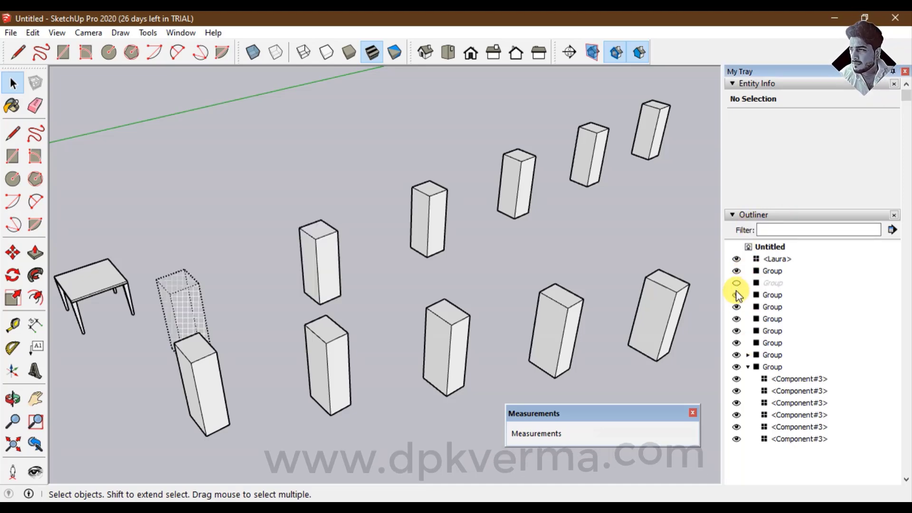
{"action": "left_click", "coordinate": [736, 295]}
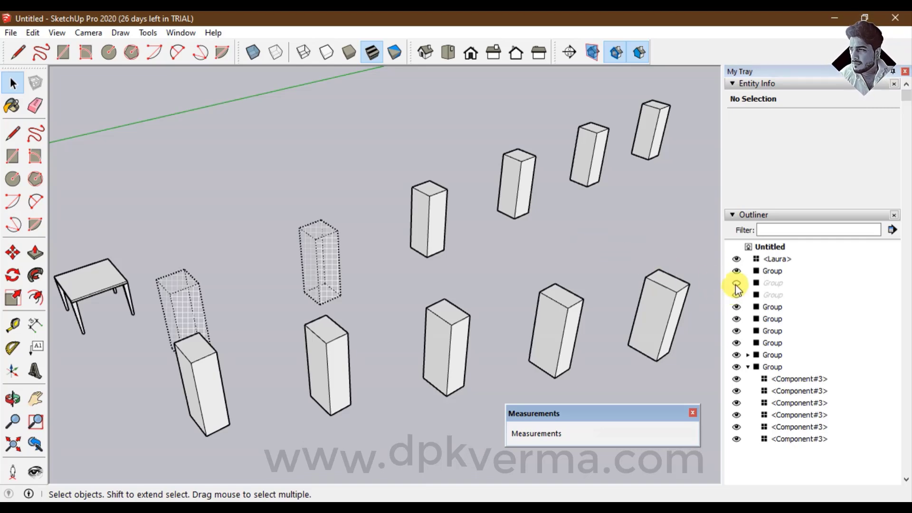
{"action": "left_click", "coordinate": [736, 284]}
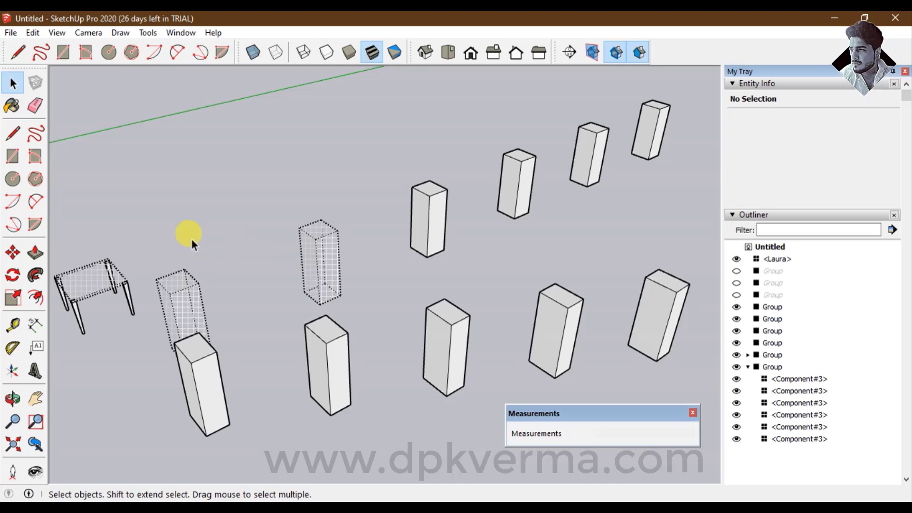
- Turn Show Hidden Objects back off so hidden groups vanish completely
{"action": "left_click", "coordinate": [53, 33]}
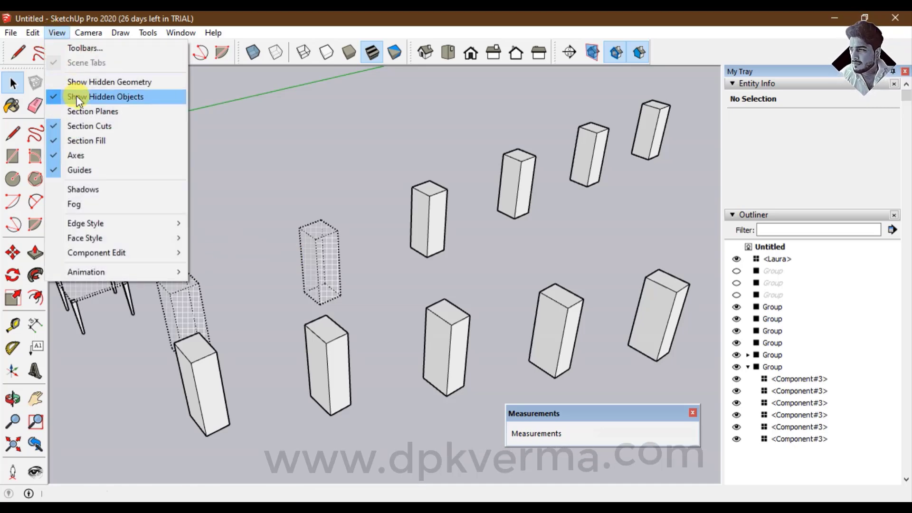
{"action": "left_click", "coordinate": [116, 98]}
{"action": "middle_click_drag", "start_coordinate": [163, 200], "coordinate": [180, 197]}
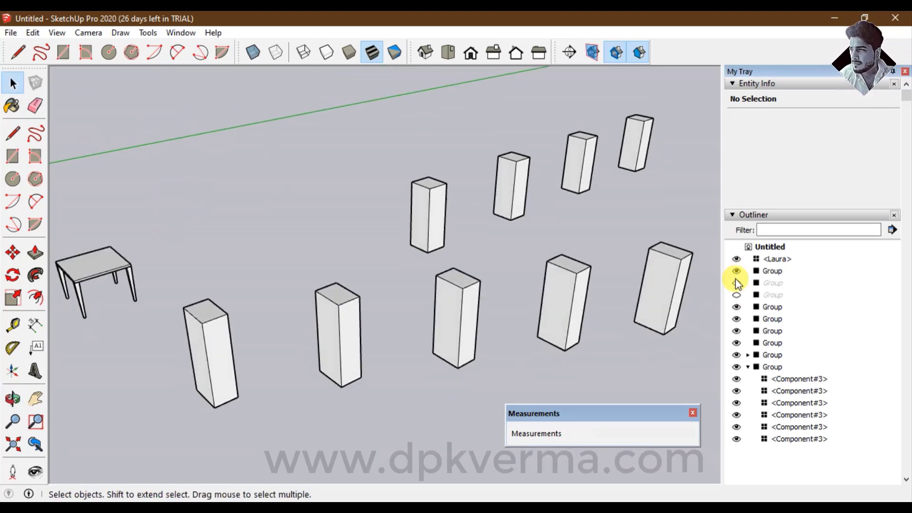
{"action": "left_click", "coordinate": [418, 201]}
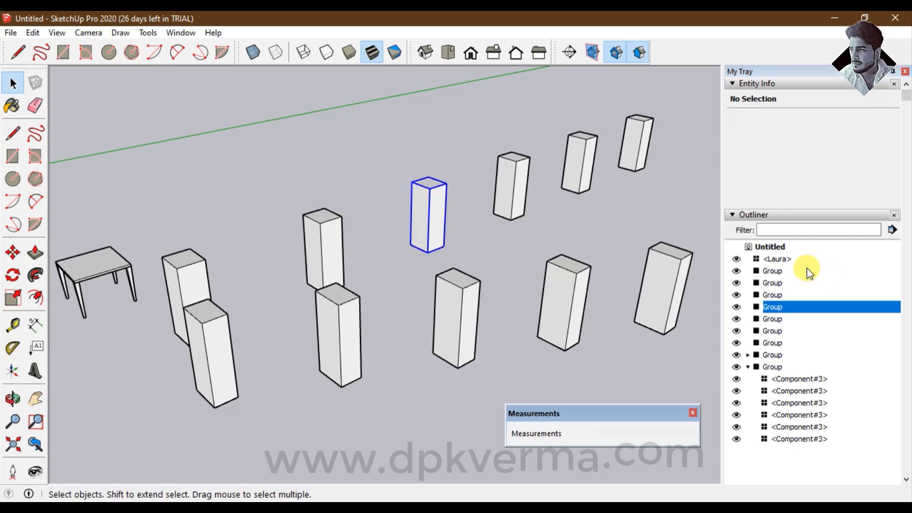
{"action": "left_click", "coordinate": [832, 189]}
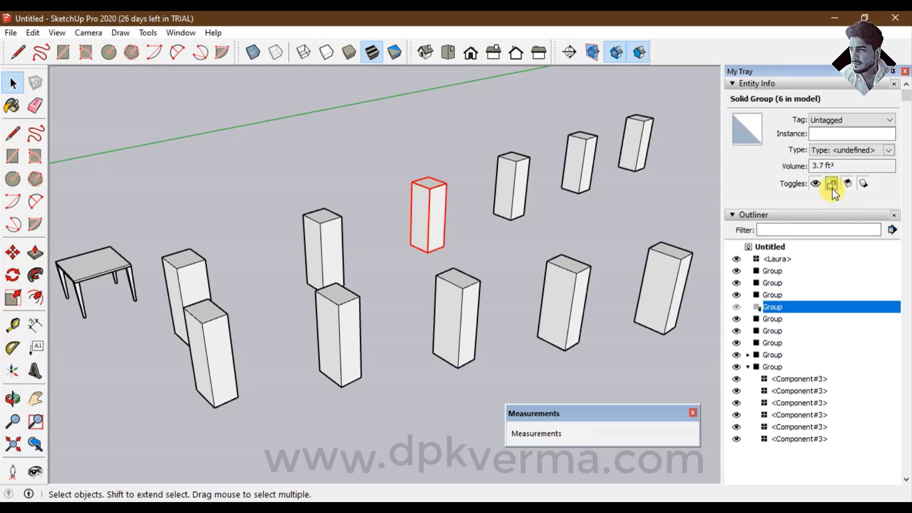
{"action": "left_click", "coordinate": [472, 249]}
{"action": "left_click", "coordinate": [437, 214]}
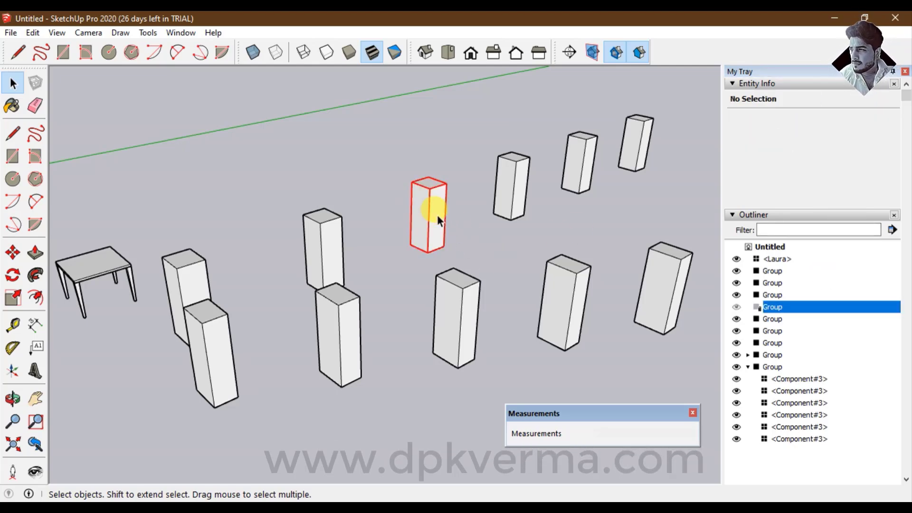
{"action": "right_click", "coordinate": [437, 215]}
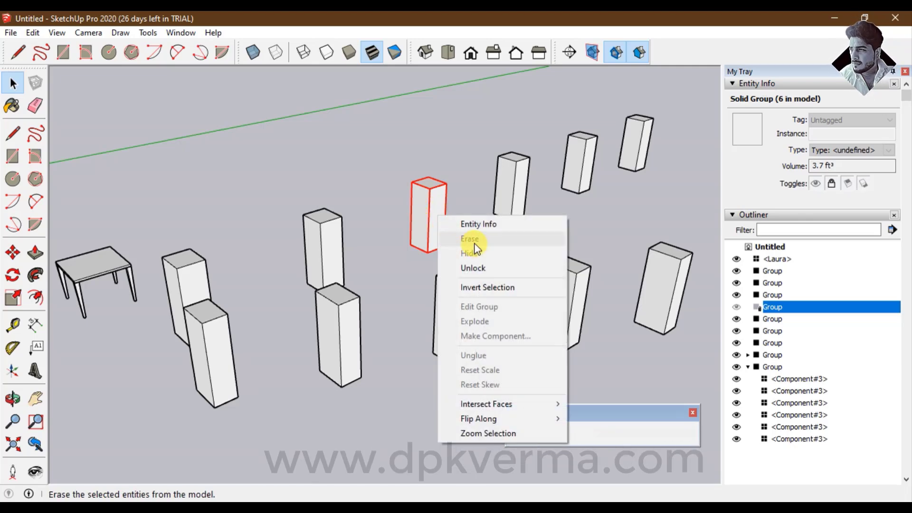
{"action": "left_click", "coordinate": [459, 194]}
{"action": "left_click", "coordinate": [431, 190]}
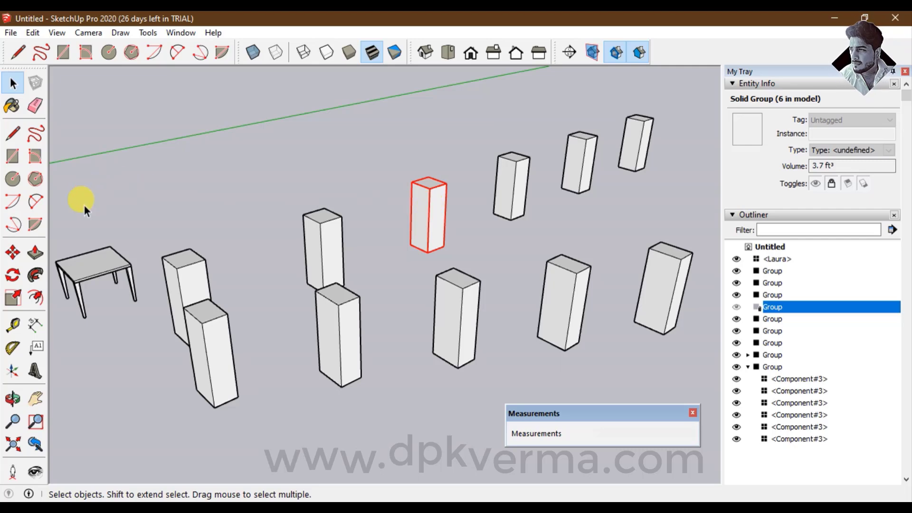
{"action": "left_click", "coordinate": [13, 252]}
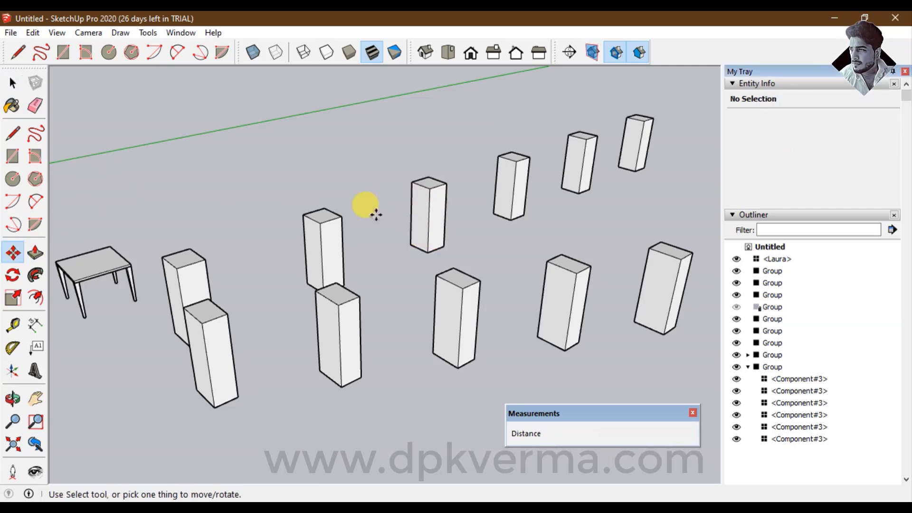
{"action": "left_click", "coordinate": [12, 83]}
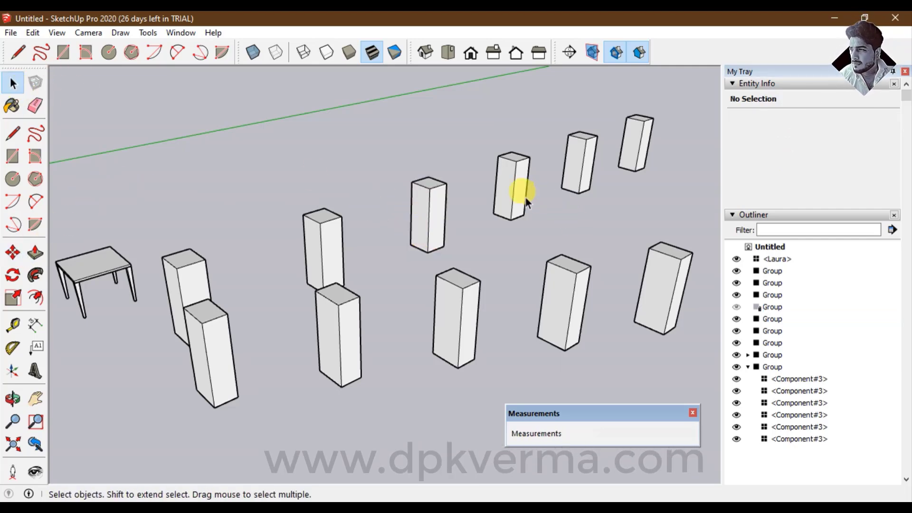
{"action": "left_click", "coordinate": [439, 209]}
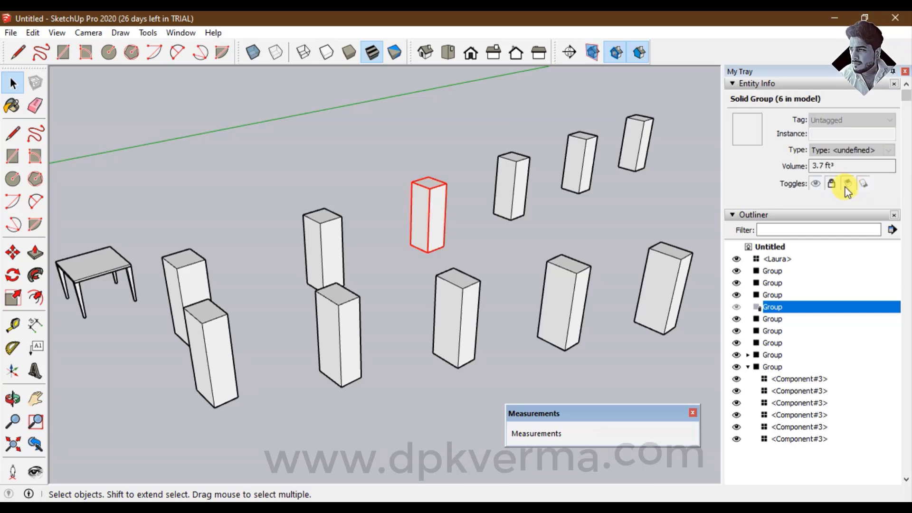
{"action": "left_click", "coordinate": [832, 186]}
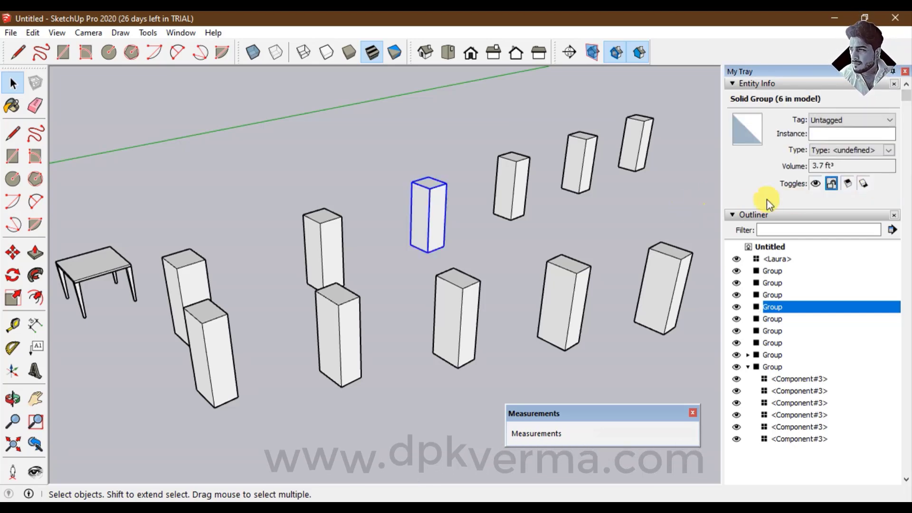
{"action": "left_click", "coordinate": [470, 288]}
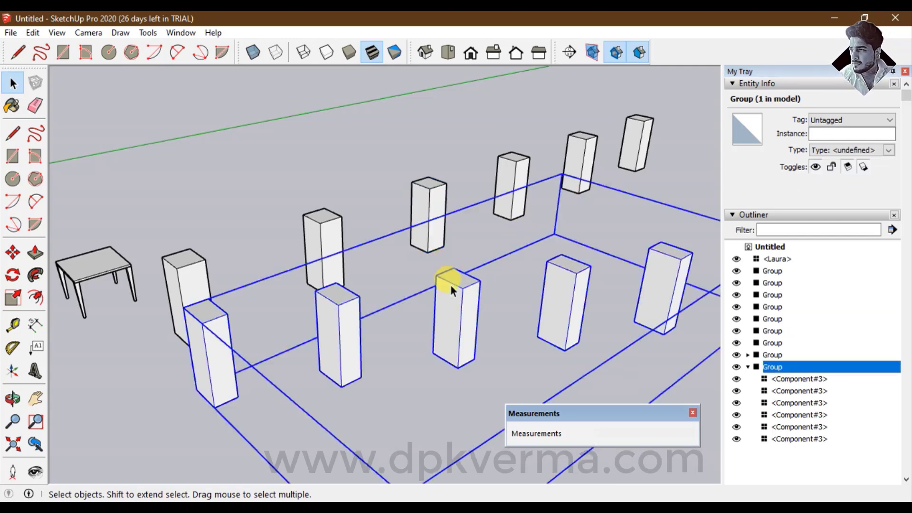
- Rename the front-row box component definition from Component#3 to c1, then verify a c1 box
{"action": "double_click", "coordinate": [450, 284]}
{"action": "left_click", "coordinate": [451, 284]}
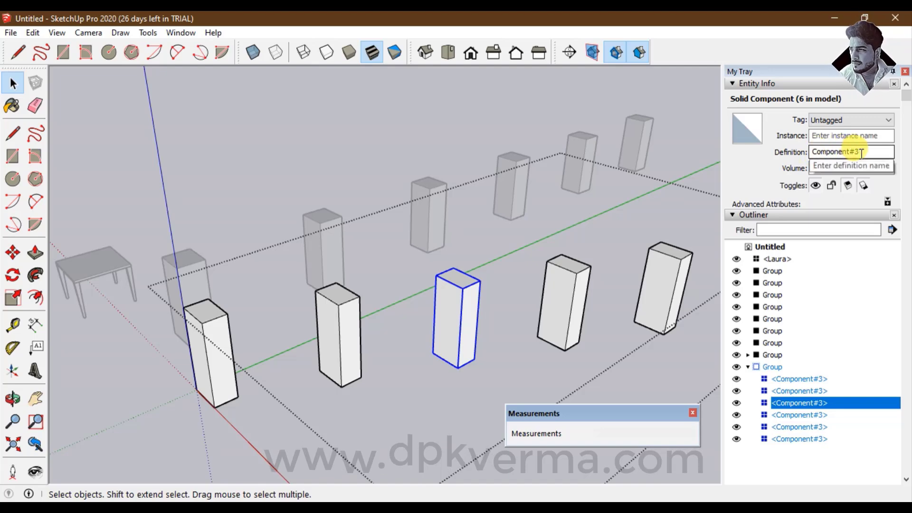
{"action": "left_click_drag", "start_coordinate": [861, 152], "coordinate": [810, 152]}
{"action": "type", "text": "c1"}
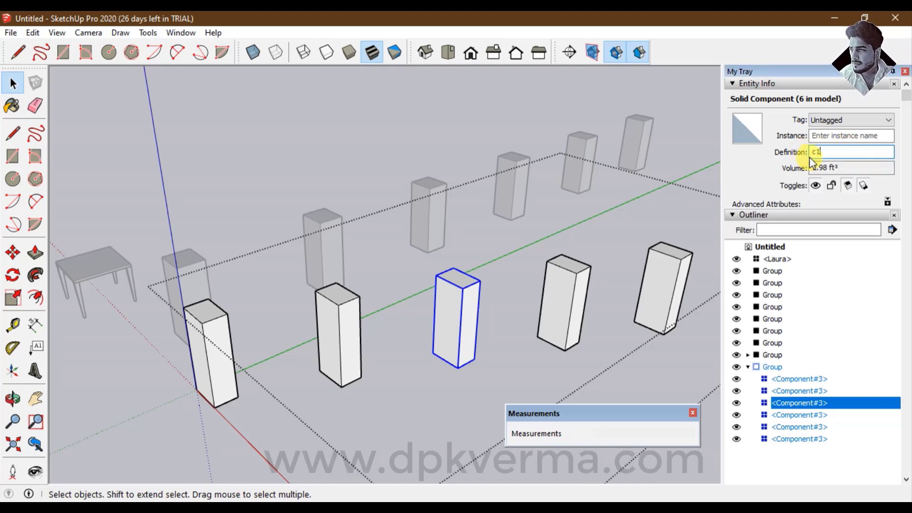
{"action": "left_click", "coordinate": [812, 283]}
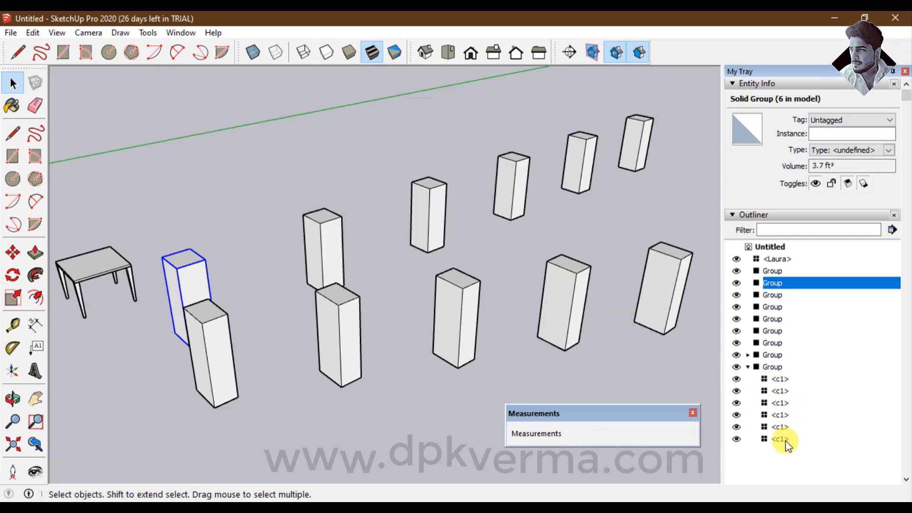
{"action": "double_click", "coordinate": [580, 299]}
{"action": "left_click", "coordinate": [582, 303]}
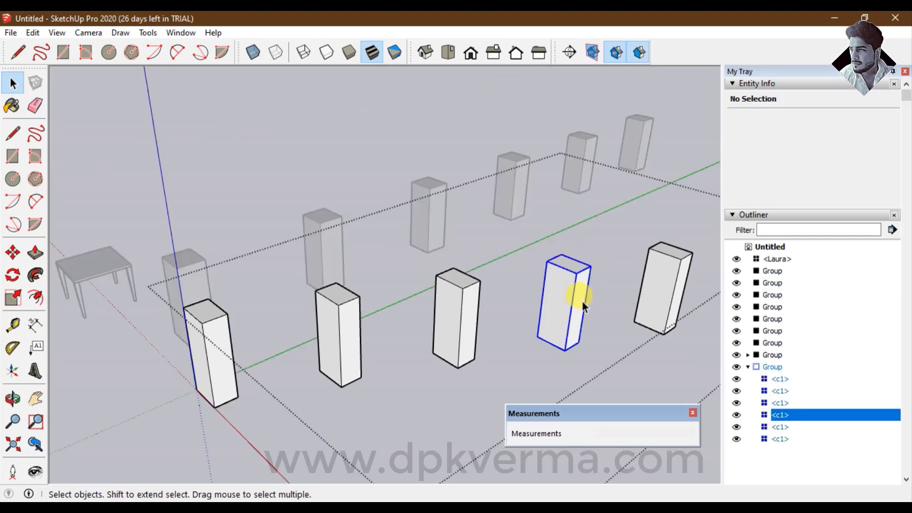
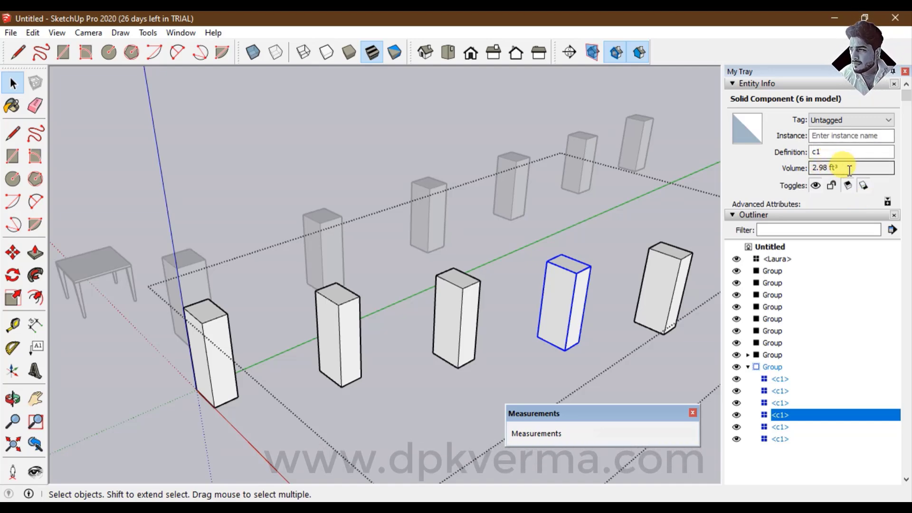
- Check the c1 component's tag, then leave the column group's editing context
{"action": "left_click", "coordinate": [833, 119]}
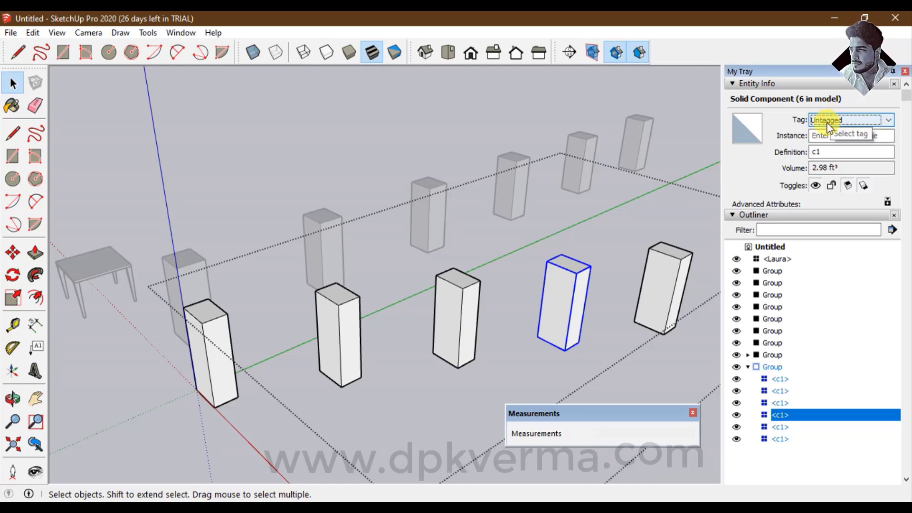
{"action": "left_click", "coordinate": [443, 116]}
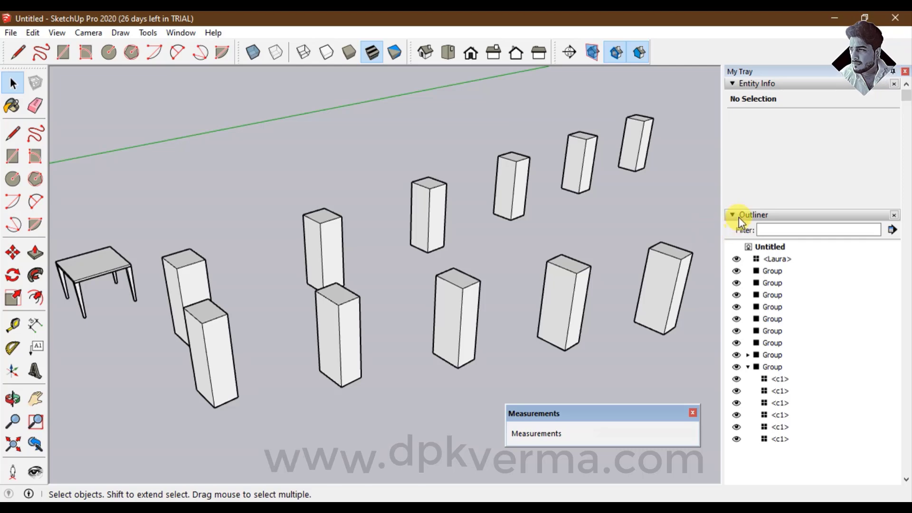
- Swap the side panels to the Components tray and browse the in-model components
{"action": "left_click", "coordinate": [751, 83]}
{"action": "left_click", "coordinate": [754, 96]}
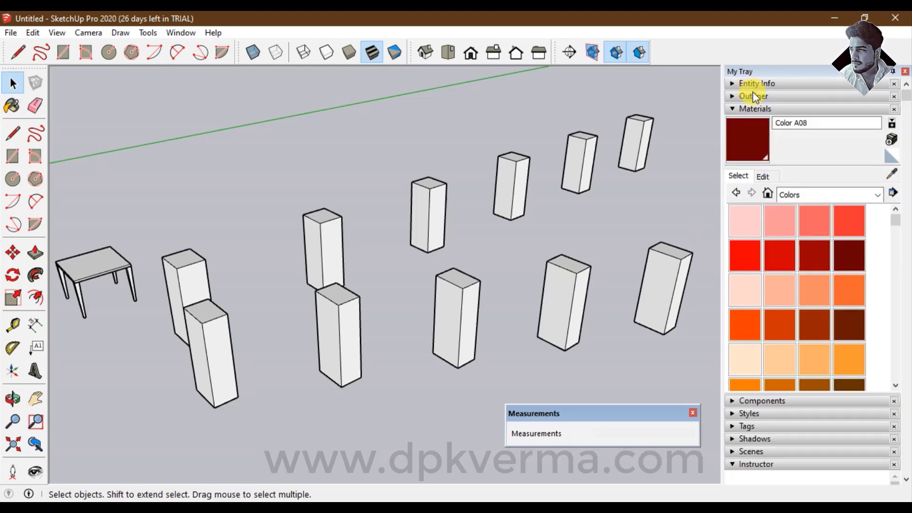
{"action": "left_click", "coordinate": [750, 109]}
{"action": "left_click", "coordinate": [748, 122]}
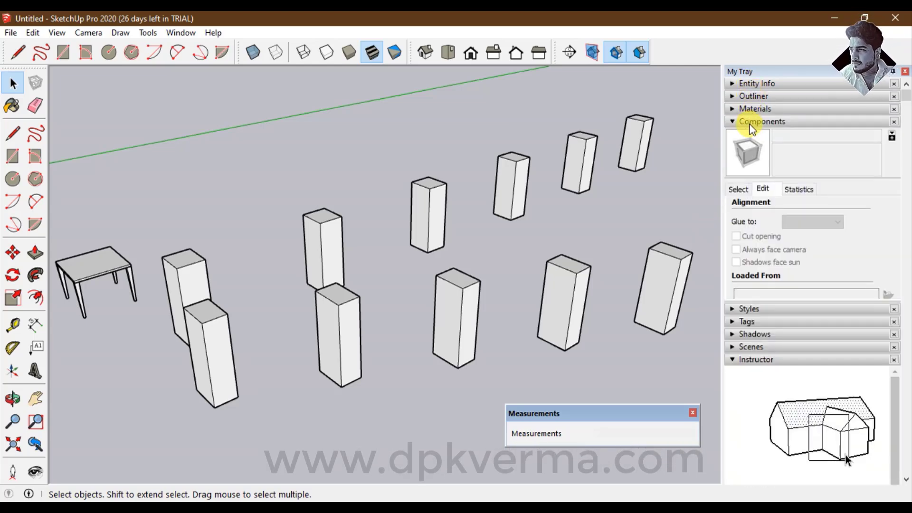
{"action": "left_click", "coordinate": [737, 190]}
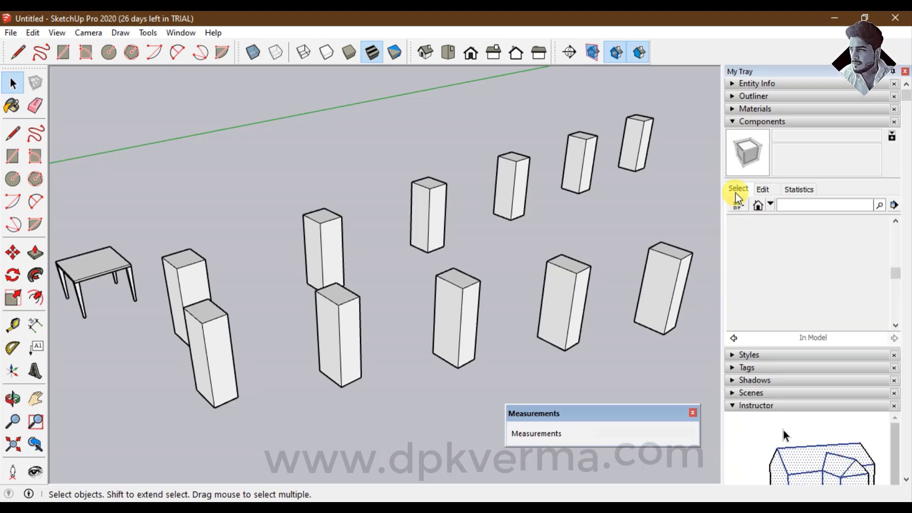
{"action": "scroll", "coordinate": [768, 262], "scroll_direction": "down", "scroll_amount": 2}
{"action": "scroll", "coordinate": [771, 283], "scroll_direction": "down", "scroll_amount": 2}
{"action": "scroll", "coordinate": [779, 197], "scroll_direction": "up", "scroll_amount": 1}
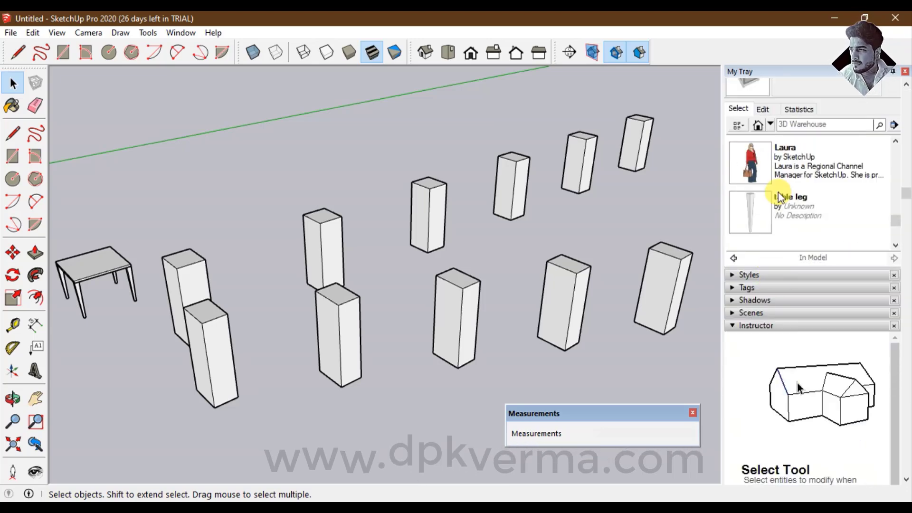
{"action": "scroll", "coordinate": [779, 198], "scroll_direction": "up", "scroll_amount": 1}
{"action": "scroll", "coordinate": [777, 202], "scroll_direction": "up", "scroll_amount": 2}
{"action": "scroll", "coordinate": [777, 208], "scroll_direction": "up", "scroll_amount": 1}
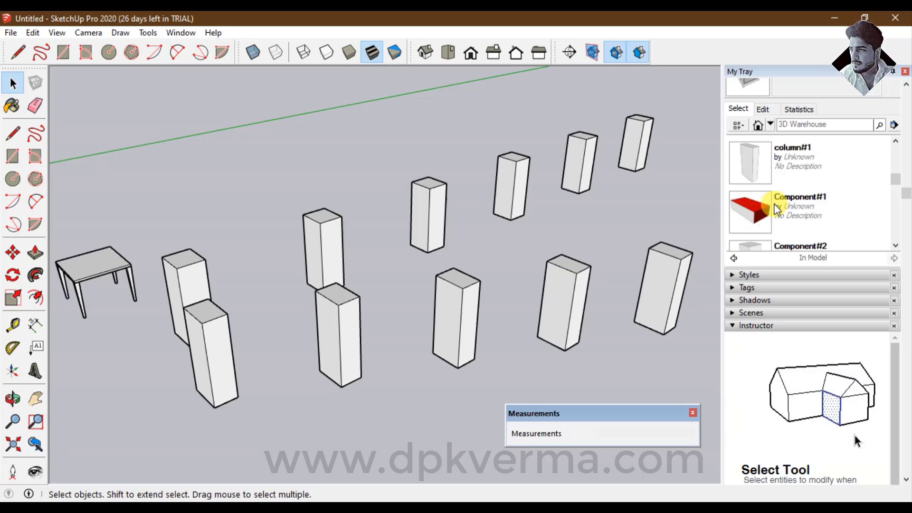
{"action": "scroll", "coordinate": [750, 208], "scroll_direction": "down", "scroll_amount": 1}
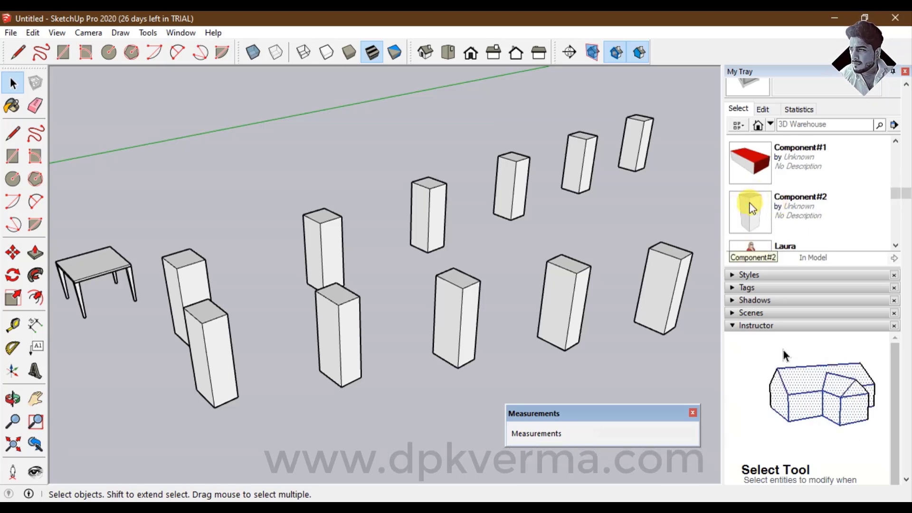
- Place an extra Component#2 column at the right end of the front row
{"action": "left_click", "coordinate": [750, 209]}
{"action": "scroll", "coordinate": [560, 244], "scroll_direction": "down", "scroll_amount": 1}
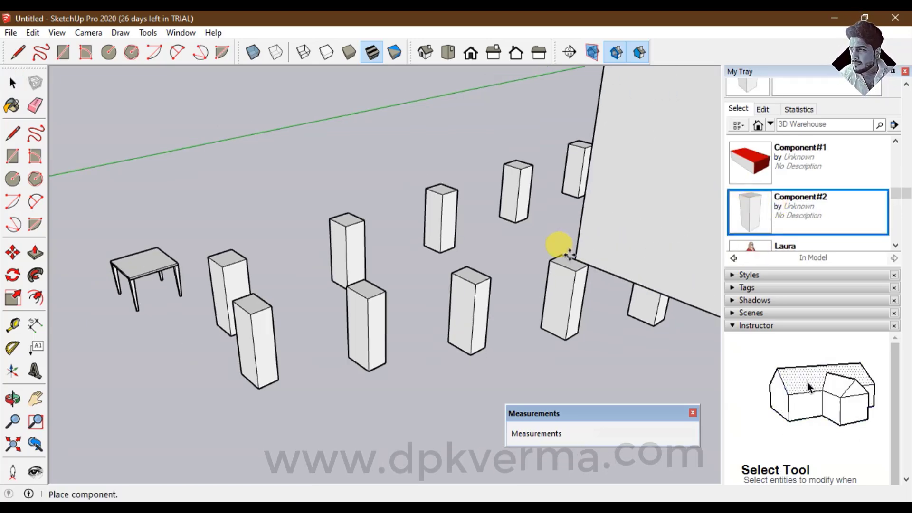
{"action": "scroll", "coordinate": [553, 246], "scroll_direction": "down", "scroll_amount": 3}
{"action": "scroll", "coordinate": [570, 294], "scroll_direction": "down", "scroll_amount": 2}
{"action": "scroll", "coordinate": [589, 346], "scroll_direction": "down", "scroll_amount": 1}
{"action": "scroll", "coordinate": [576, 336], "scroll_direction": "up", "scroll_amount": 2}
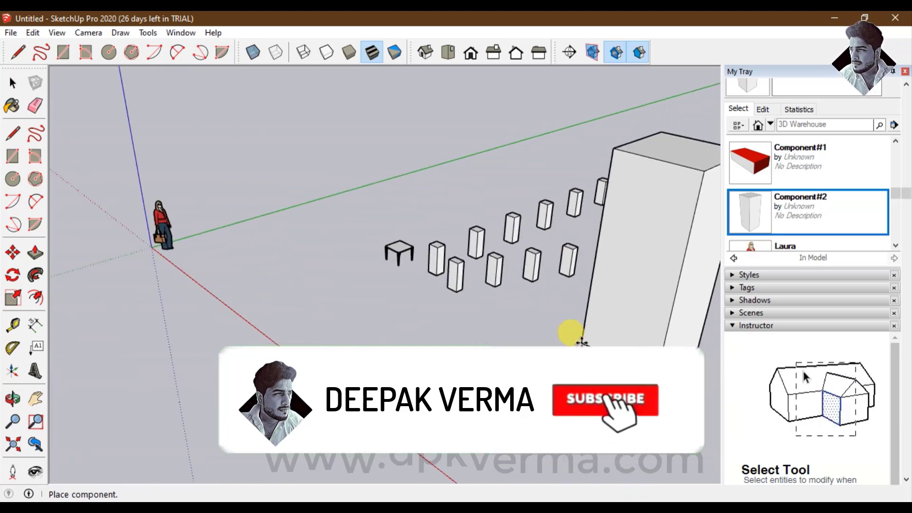
{"action": "left_click", "coordinate": [636, 266]}
{"action": "scroll", "coordinate": [758, 223], "scroll_direction": "down", "scroll_amount": 2}
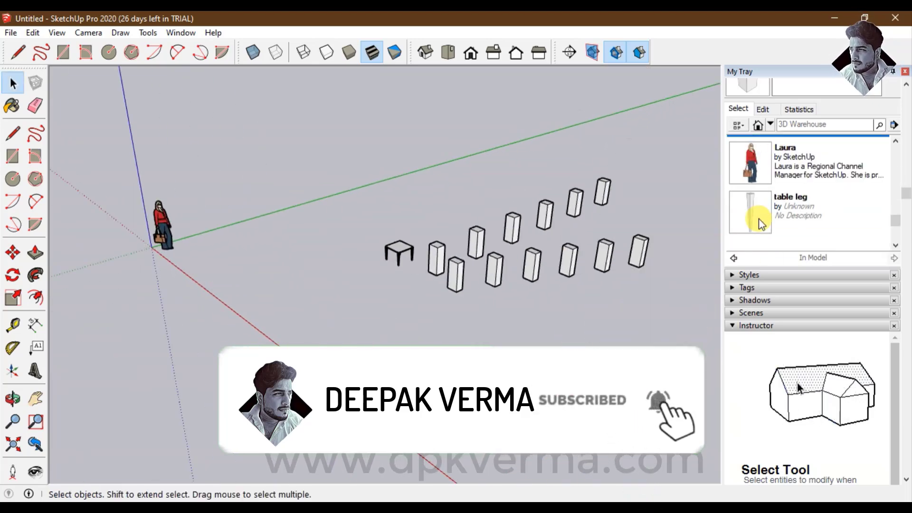
{"action": "scroll", "coordinate": [732, 204], "scroll_direction": "down", "scroll_amount": 3}
{"action": "scroll", "coordinate": [797, 289], "scroll_direction": "up", "scroll_amount": 2}
{"action": "scroll", "coordinate": [761, 260], "scroll_direction": "up", "scroll_amount": 3}
- Select the table leg component without placing it, and show its alignment (glue None) settings
{"action": "left_click", "coordinate": [761, 260]}
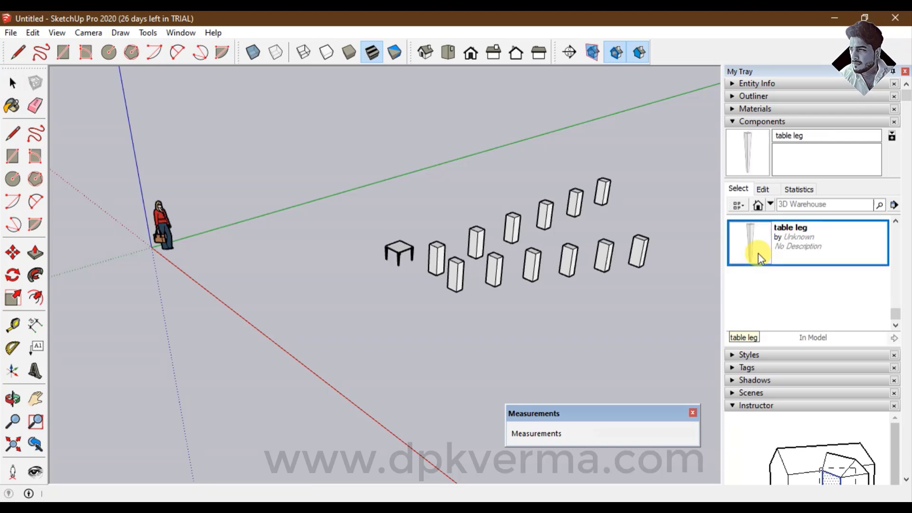
{"action": "scroll", "coordinate": [561, 302], "scroll_direction": "up", "scroll_amount": 2}
{"action": "scroll", "coordinate": [285, 204], "scroll_direction": "up", "scroll_amount": 2}
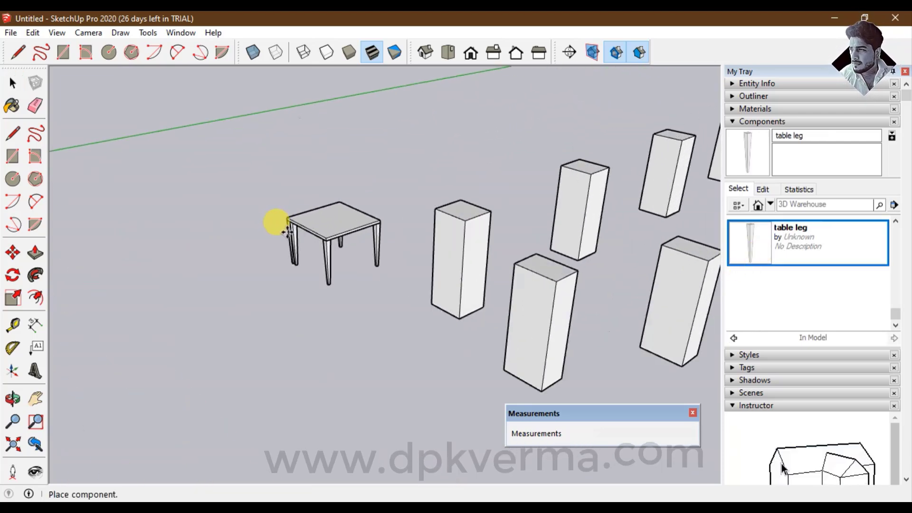
{"action": "scroll", "coordinate": [333, 251], "scroll_direction": "up", "scroll_amount": 2}
{"action": "scroll", "coordinate": [323, 228], "scroll_direction": "up", "scroll_amount": 2}
{"action": "key", "text": "Escape"}
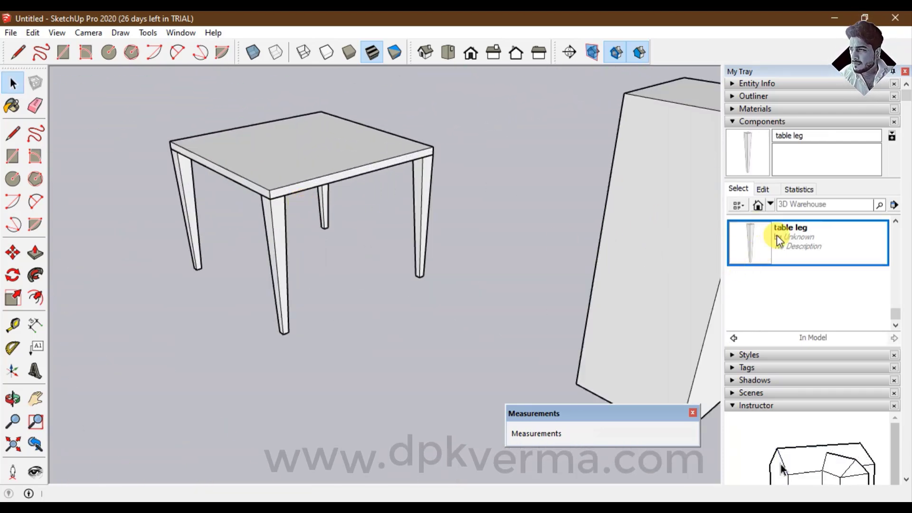
{"action": "left_click", "coordinate": [762, 190]}
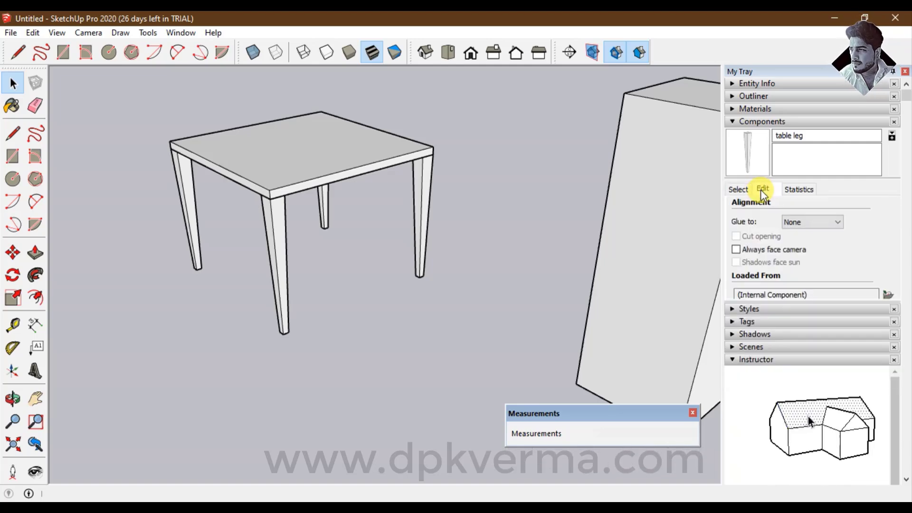
{"action": "scroll", "coordinate": [400, 227], "scroll_direction": "down", "scroll_amount": 2}
{"action": "scroll", "coordinate": [404, 250], "scroll_direction": "down", "scroll_amount": 2}
{"action": "scroll", "coordinate": [410, 255], "scroll_direction": "down", "scroll_amount": 2}
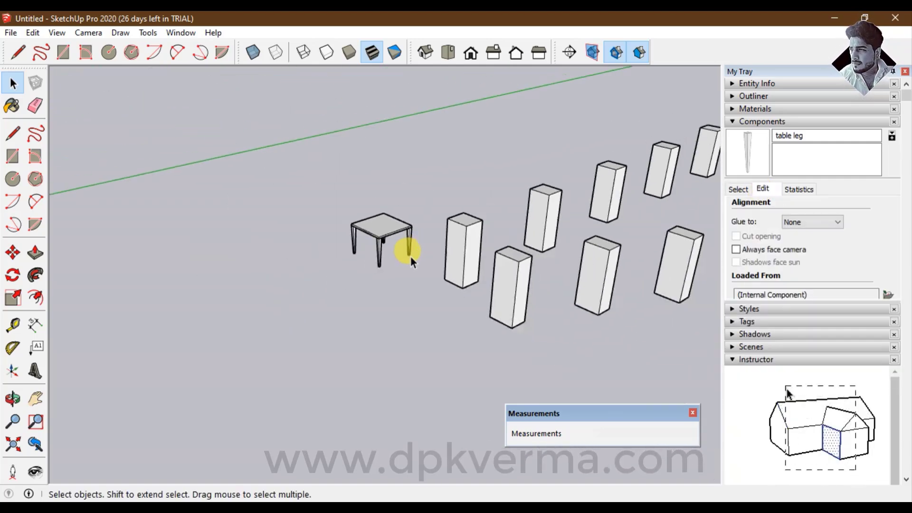
{"action": "scroll", "coordinate": [413, 257], "scroll_direction": "down", "scroll_amount": 2}
{"action": "scroll", "coordinate": [510, 247], "scroll_direction": "down", "scroll_amount": 2}
{"action": "scroll", "coordinate": [452, 248], "scroll_direction": "down", "scroll_amount": 1}
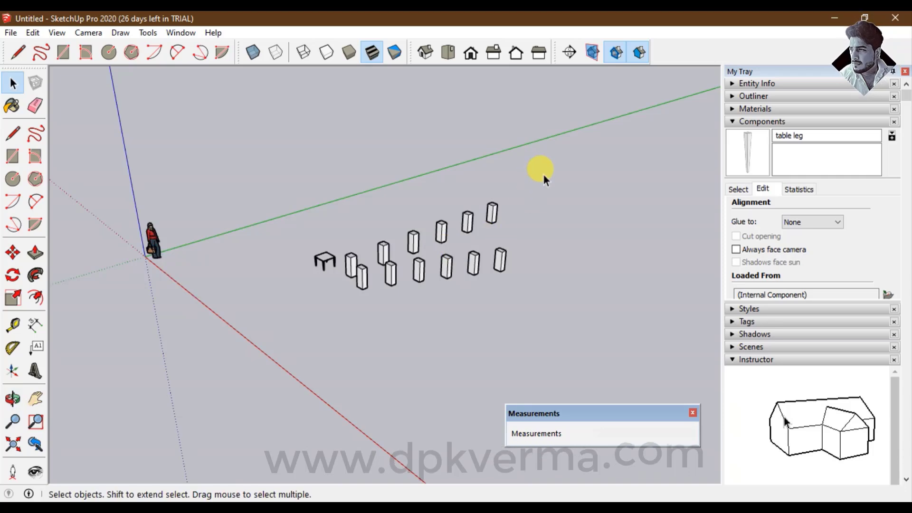
- Delete the table and all the columns
{"action": "left_click_drag", "start_coordinate": [237, 328], "coordinate": [236, 326]}
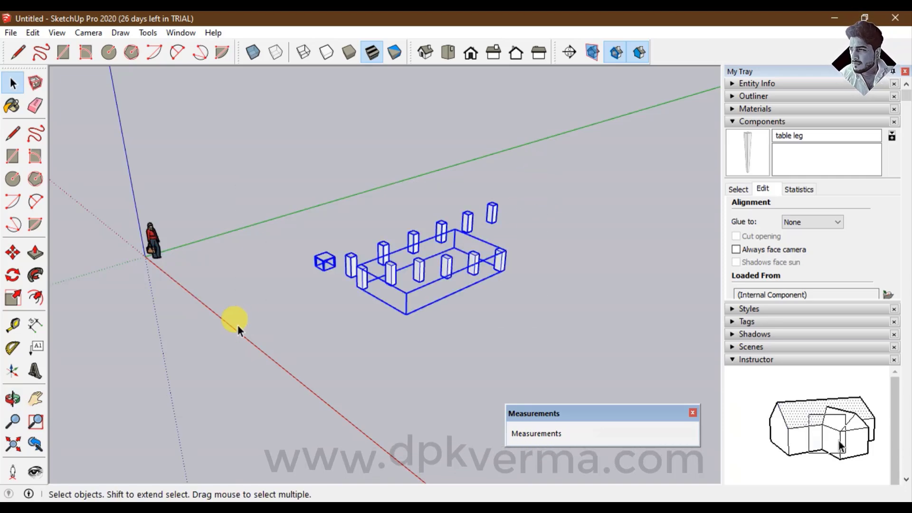
{"action": "key", "text": "Delete"}
{"action": "scroll", "coordinate": [333, 330], "scroll_direction": "up", "scroll_amount": 3}
- Draw a 12' 8 1/2" by 5' 7 1/4" rectangle and raise it 3' 7/16" into a box
{"action": "key", "text": "r"}
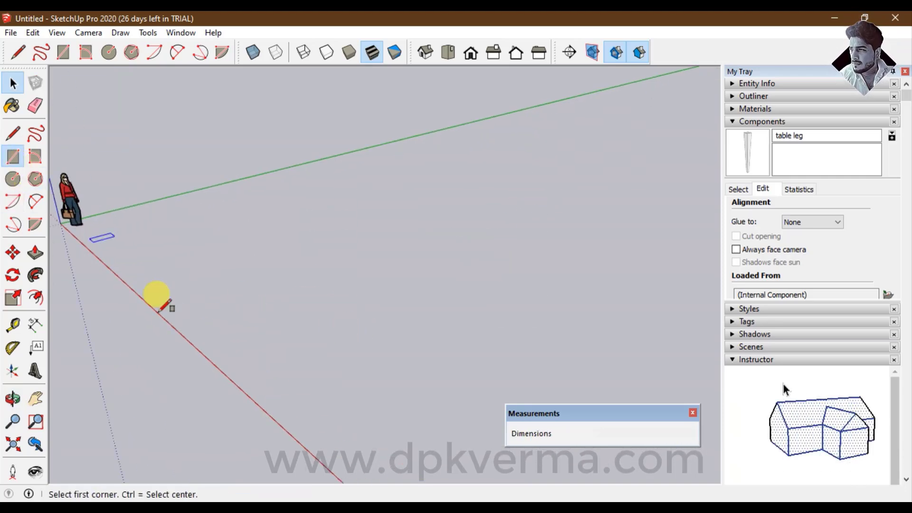
{"action": "left_click", "coordinate": [213, 292]}
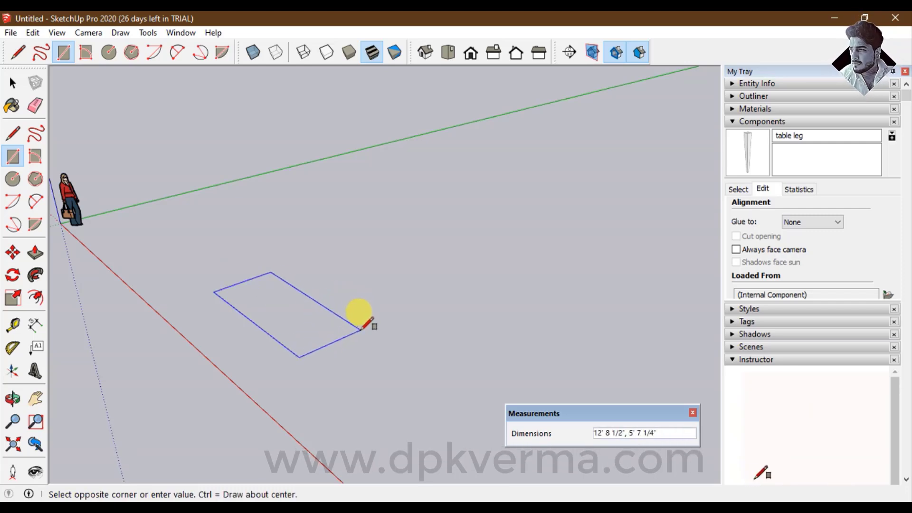
{"action": "left_click", "coordinate": [360, 327]}
{"action": "left_click", "coordinate": [35, 252]}
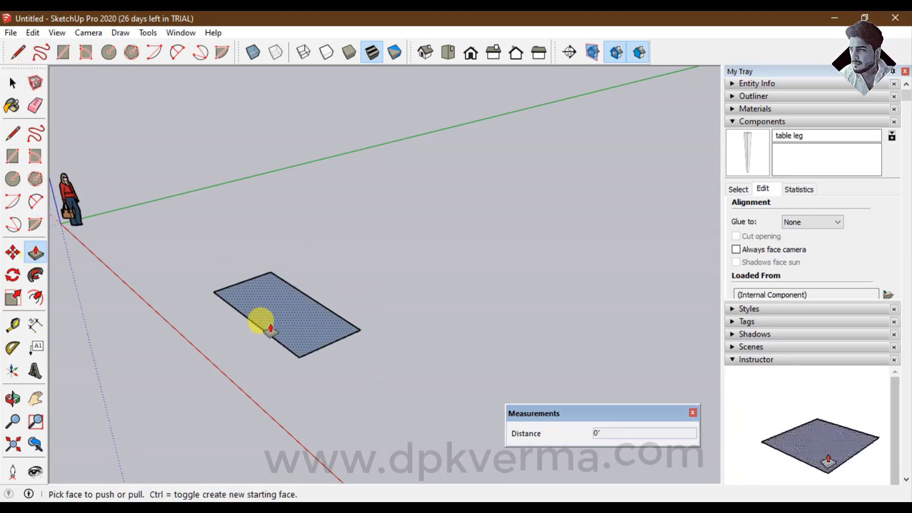
{"action": "left_click", "coordinate": [270, 328]}
{"action": "left_click", "coordinate": [265, 259]}
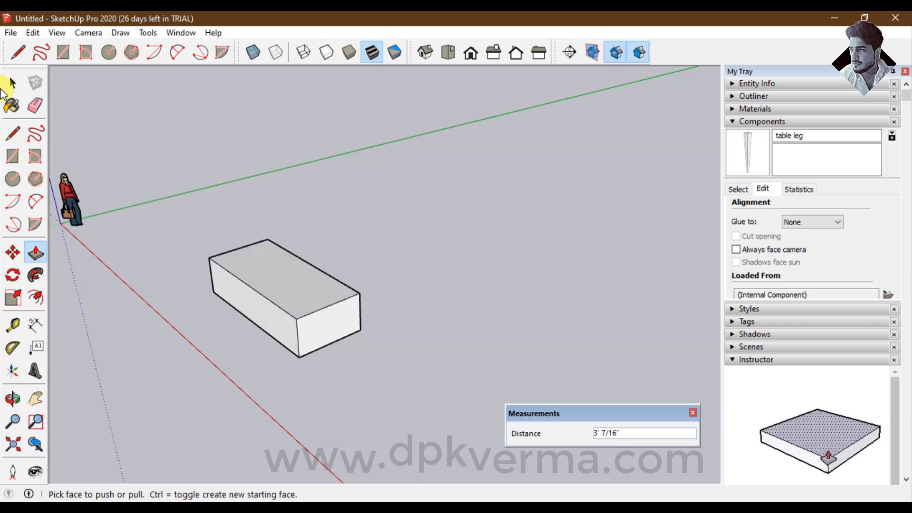
{"action": "left_click", "coordinate": [12, 83]}
{"action": "left_click", "coordinate": [261, 265]}
- Turn the whole box into a component named '4'
{"action": "triple_click", "coordinate": [291, 278]}
{"action": "right_click", "coordinate": [291, 278]}
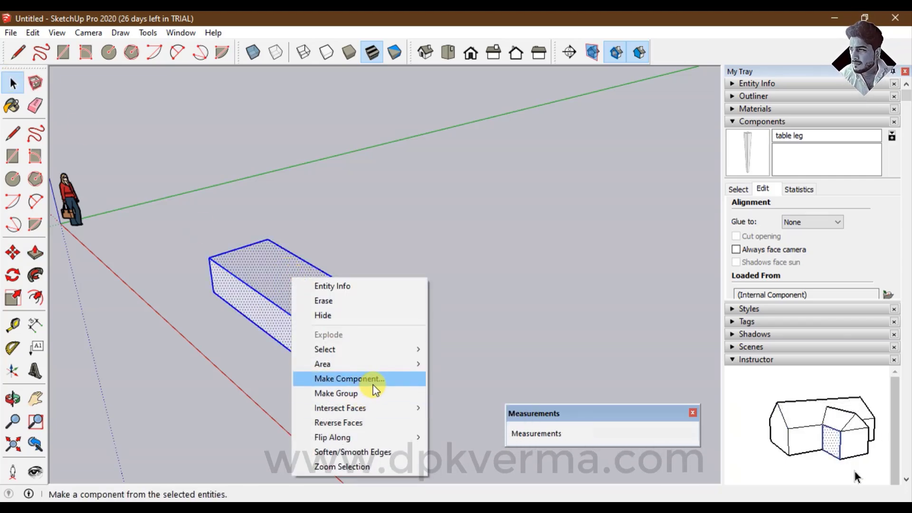
{"action": "left_click", "coordinate": [350, 378]}
{"action": "type", "text": "4"}
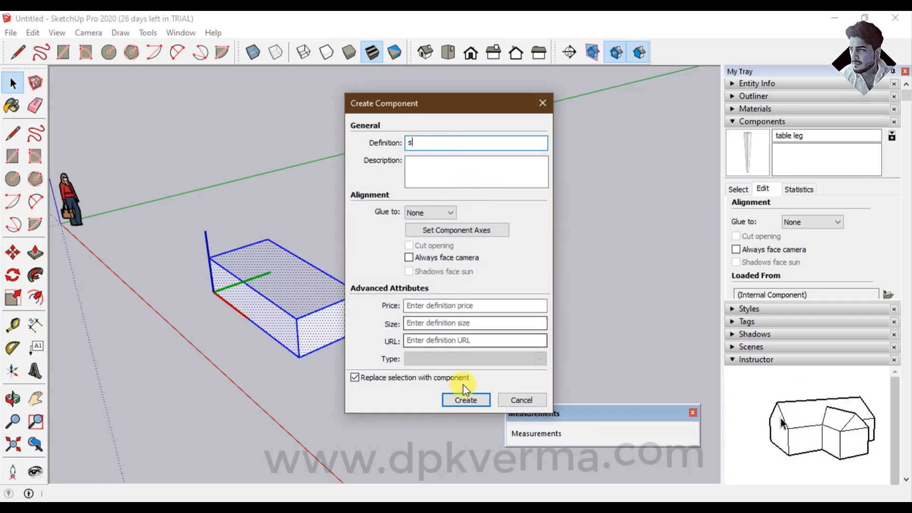
{"action": "left_click", "coordinate": [461, 399]}
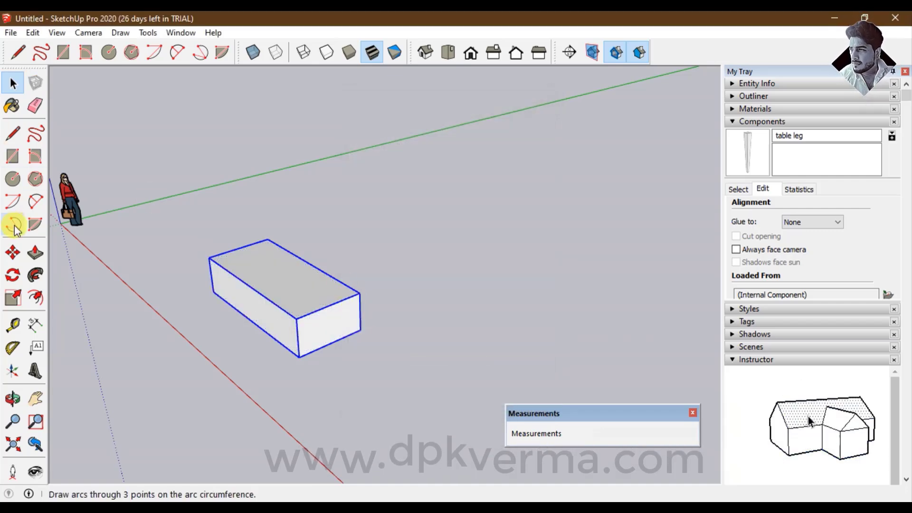
- Copy the step diagonally up one step and array it with * into a staircase
{"action": "left_click", "coordinate": [41, 258]}
{"action": "key", "text": "m"}
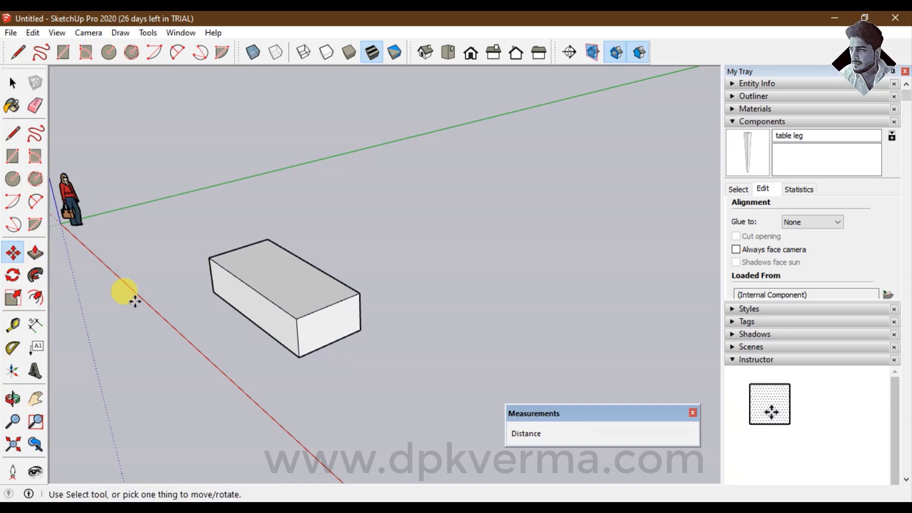
{"action": "left_click", "coordinate": [299, 357]}
{"action": "key", "text": "ctrl"}
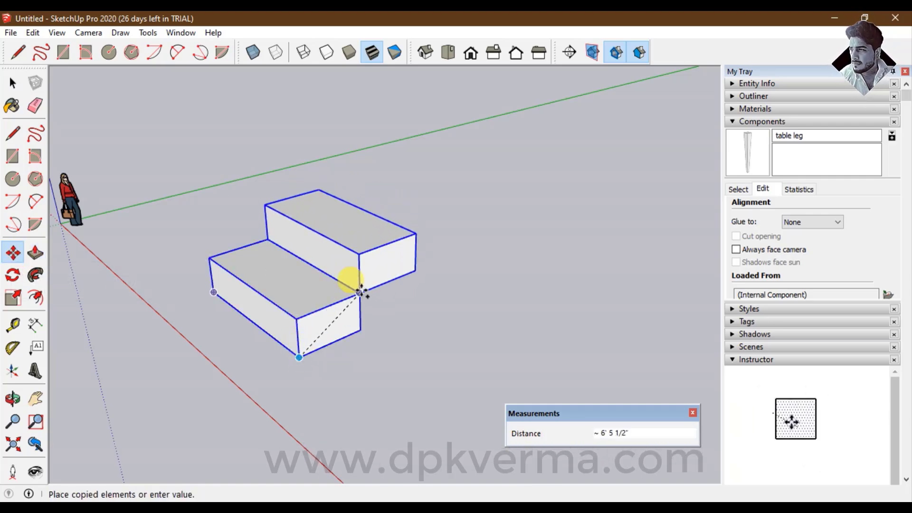
{"action": "left_click", "coordinate": [361, 289]}
{"action": "type", "text": "*"}
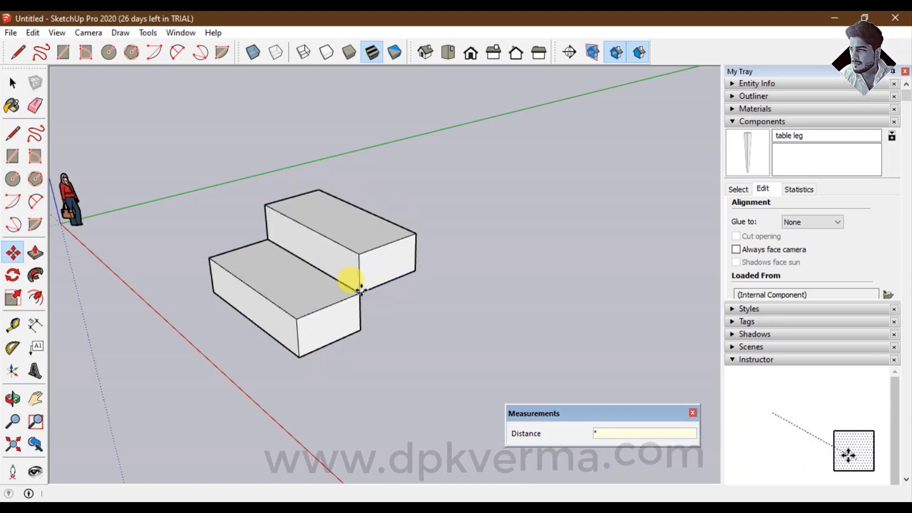
{"action": "key", "text": "Return"}
{"action": "scroll", "coordinate": [356, 275], "scroll_direction": "down", "scroll_amount": 3}
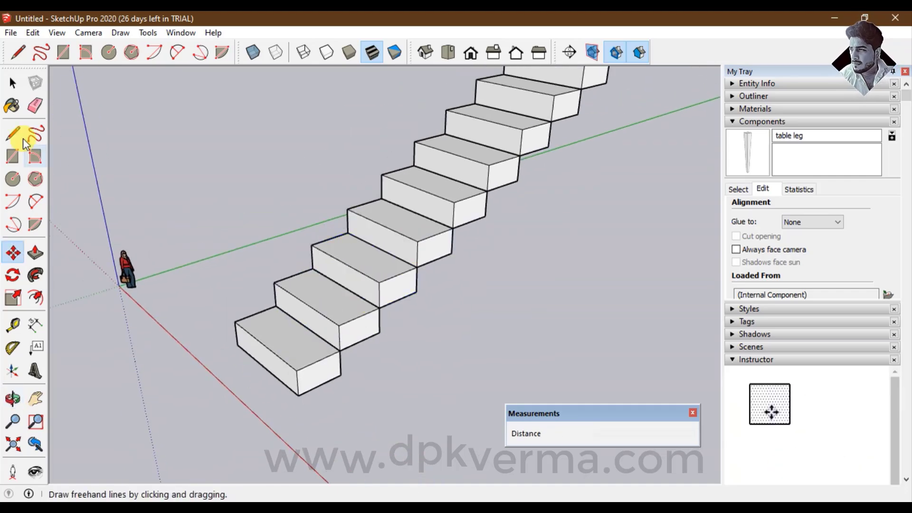
- Paint the step component's top face red Color A06 inside the component, then exit editing
{"action": "left_click", "coordinate": [13, 88]}
{"action": "double_click", "coordinate": [294, 326]}
{"action": "triple_click", "coordinate": [294, 327]}
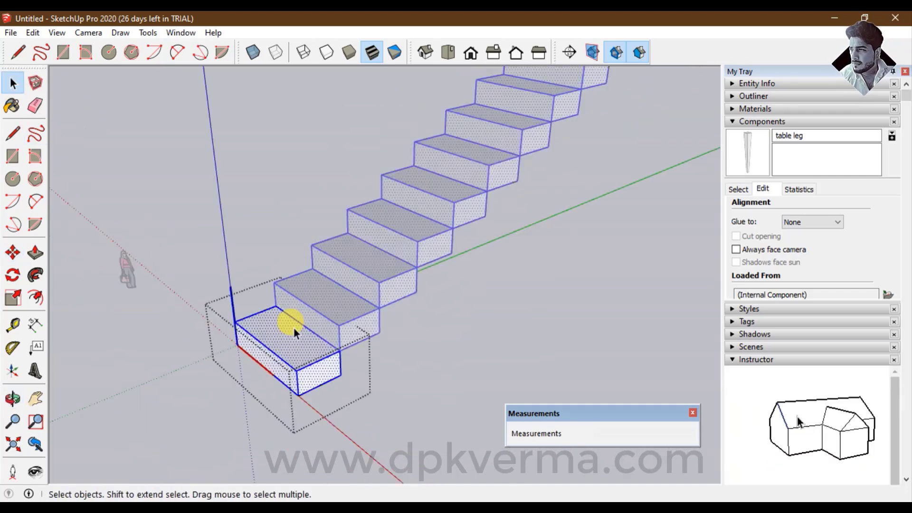
{"action": "left_click", "coordinate": [232, 298]}
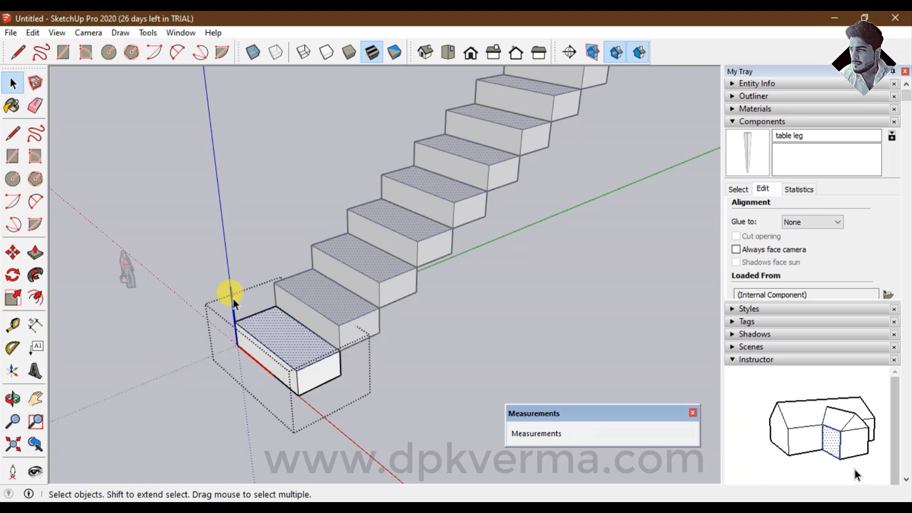
{"action": "left_click", "coordinate": [12, 105]}
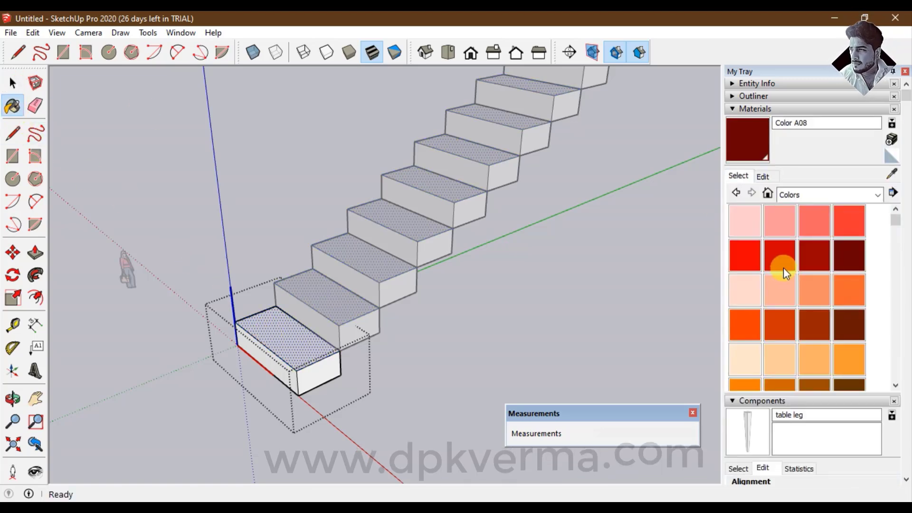
{"action": "left_click", "coordinate": [781, 263]}
{"action": "left_click", "coordinate": [292, 327]}
{"action": "left_click", "coordinate": [12, 83]}
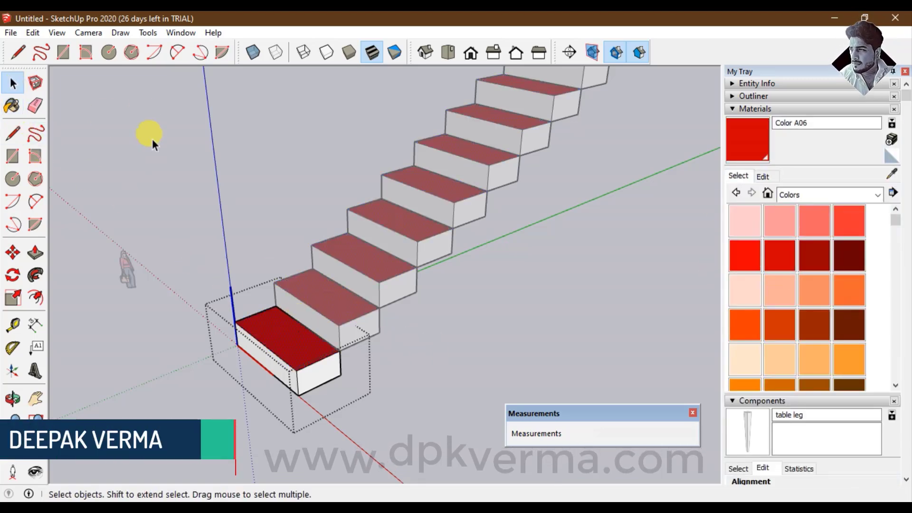
{"action": "left_click", "coordinate": [223, 248]}
{"action": "scroll", "coordinate": [305, 299], "scroll_direction": "down", "scroll_amount": 3}
{"action": "scroll", "coordinate": [331, 268], "scroll_direction": "down", "scroll_amount": 1}
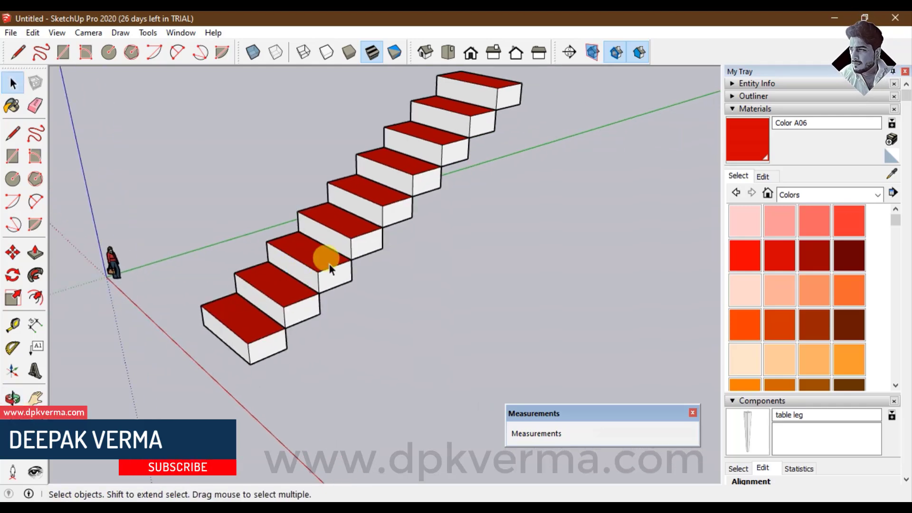
{"action": "left_click", "coordinate": [765, 113]}
- Turn on 'Always face camera' for the red step component
{"action": "left_click", "coordinate": [748, 189]}
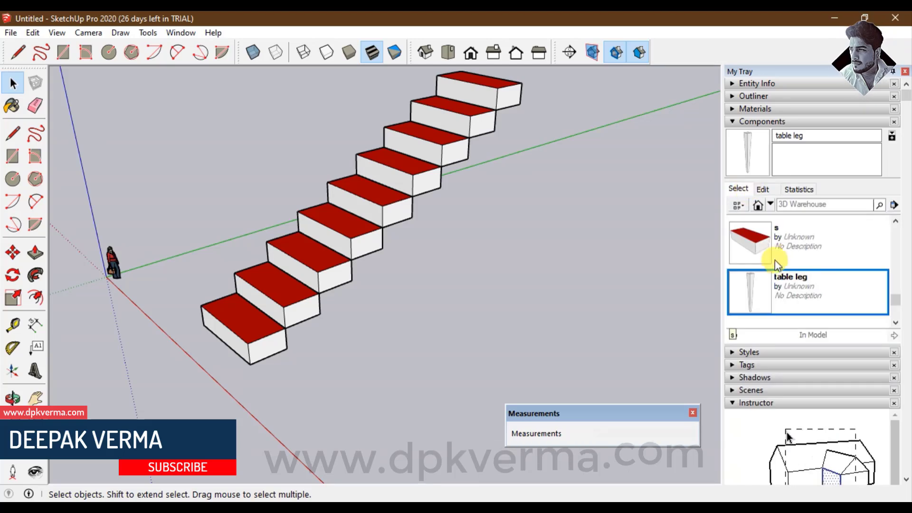
{"action": "left_click", "coordinate": [780, 250]}
{"action": "scroll", "coordinate": [790, 267], "scroll_direction": "down", "scroll_amount": 1}
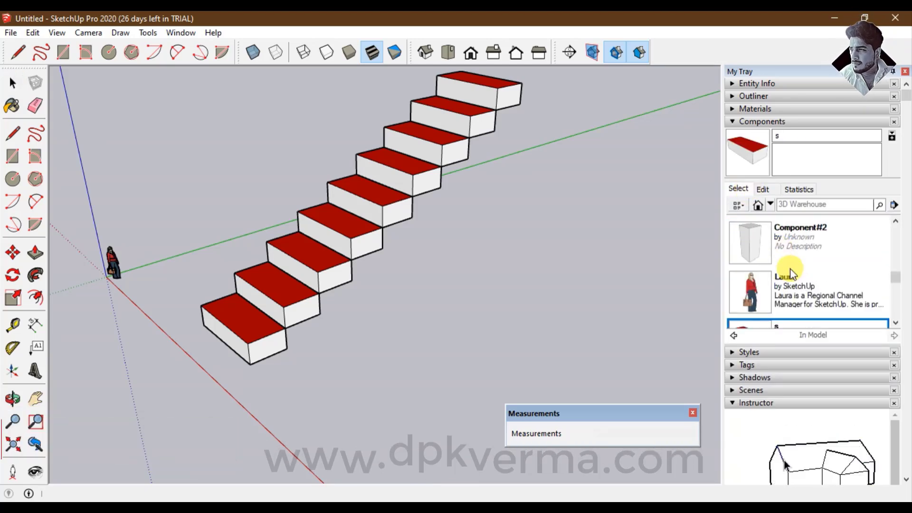
{"action": "scroll", "coordinate": [778, 280], "scroll_direction": "down", "scroll_amount": 1}
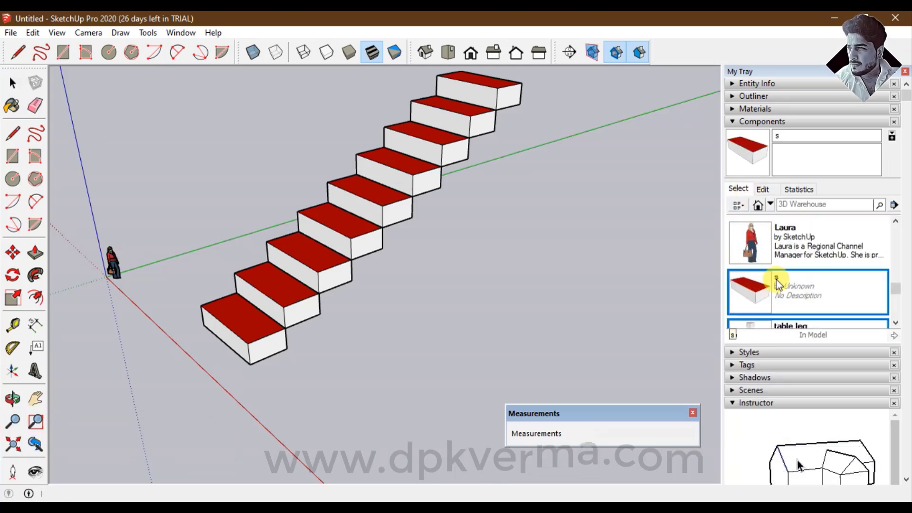
{"action": "left_click", "coordinate": [765, 193]}
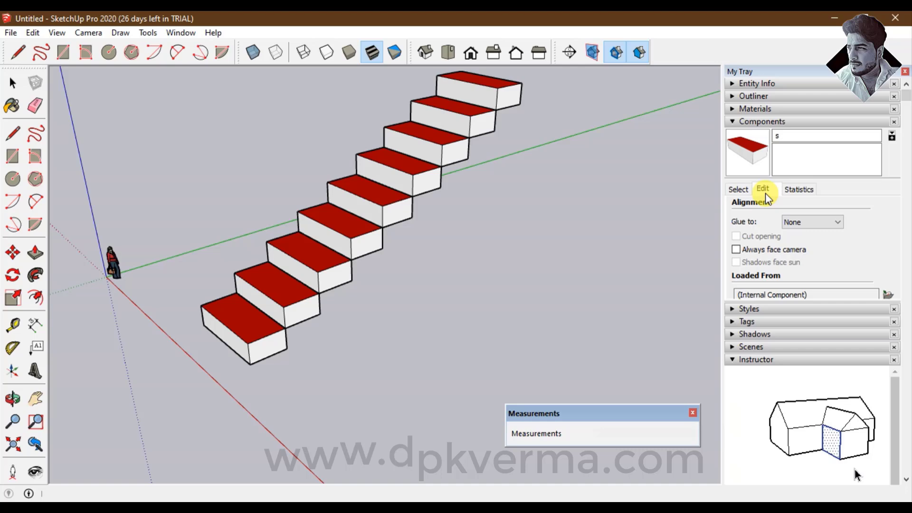
{"action": "left_click", "coordinate": [765, 251]}
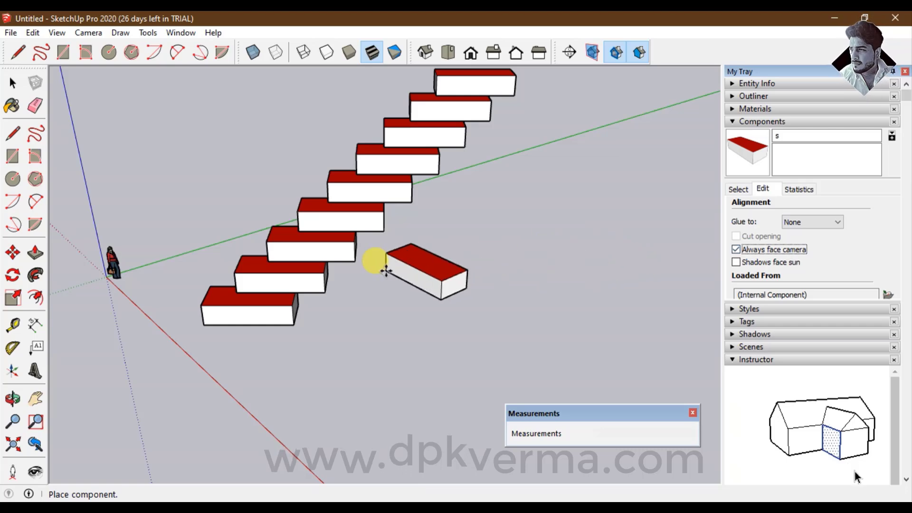
{"action": "key", "text": "space"}
- Orbit around the staircase to watch the steps turn toward the viewer
{"action": "mouse_move", "coordinate": [352, 267]}
{"action": "middle_mouse_down"}
{"action": "mouse_move", "coordinate": [520, 265]}
{"action": "mouse_move", "coordinate": [369, 303]}
{"action": "mouse_move", "coordinate": [572, 291]}
{"action": "mouse_move", "coordinate": [553, 209]}
{"action": "mouse_move", "coordinate": [236, 275]}
{"action": "mouse_move", "coordinate": [383, 261]}
{"action": "mouse_move", "coordinate": [312, 381]}
{"action": "mouse_move", "coordinate": [181, 305]}
{"action": "mouse_move", "coordinate": [413, 220]}
{"action": "mouse_move", "coordinate": [278, 179]}
{"action": "mouse_move", "coordinate": [565, 223]}
{"action": "mouse_move", "coordinate": [315, 279]}
{"action": "mouse_move", "coordinate": [484, 273]}
{"action": "mouse_move", "coordinate": [621, 251]}
{"action": "mouse_move", "coordinate": [482, 125]}
{"action": "middle_mouse_up"}
{"action": "left_click_drag", "start_coordinate": [482, 125], "coordinate": [335, 254]}
{"action": "key", "text": "space"}
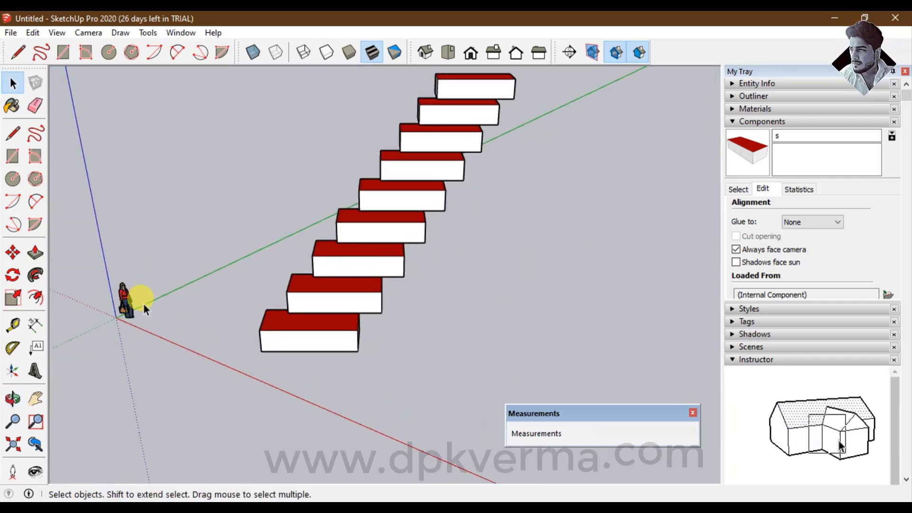
- Turn off 'Always face camera' for the Laura figure and orbit to compare with the stairs
{"action": "scroll", "coordinate": [144, 303], "scroll_direction": "up", "scroll_amount": 3}
{"action": "scroll", "coordinate": [127, 302], "scroll_direction": "up", "scroll_amount": 3}
{"action": "mouse_move", "coordinate": [126, 302]}
{"action": "middle_mouse_down"}
{"action": "mouse_move", "coordinate": [194, 269]}
{"action": "mouse_move", "coordinate": [366, 228]}
{"action": "mouse_move", "coordinate": [332, 261]}
{"action": "mouse_move", "coordinate": [206, 271]}
{"action": "mouse_move", "coordinate": [123, 309]}
{"action": "middle_mouse_up"}
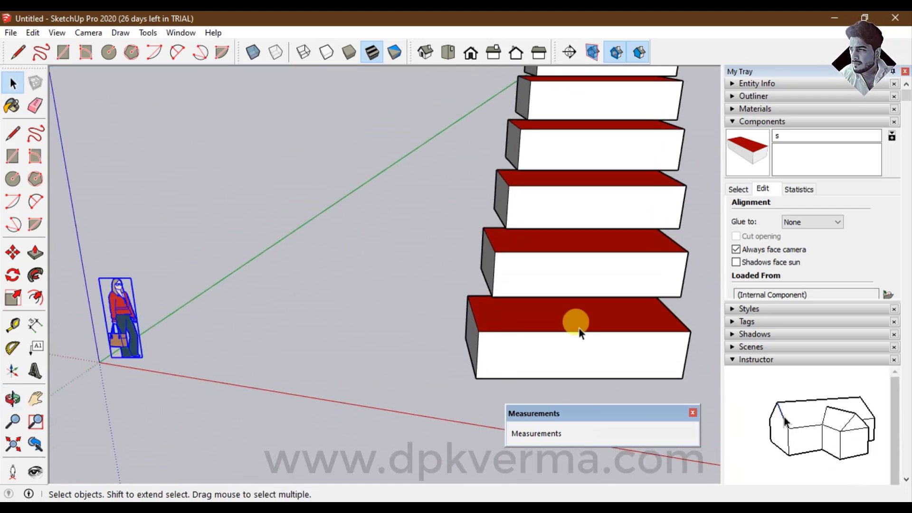
{"action": "left_click", "coordinate": [738, 191]}
{"action": "left_click", "coordinate": [780, 244]}
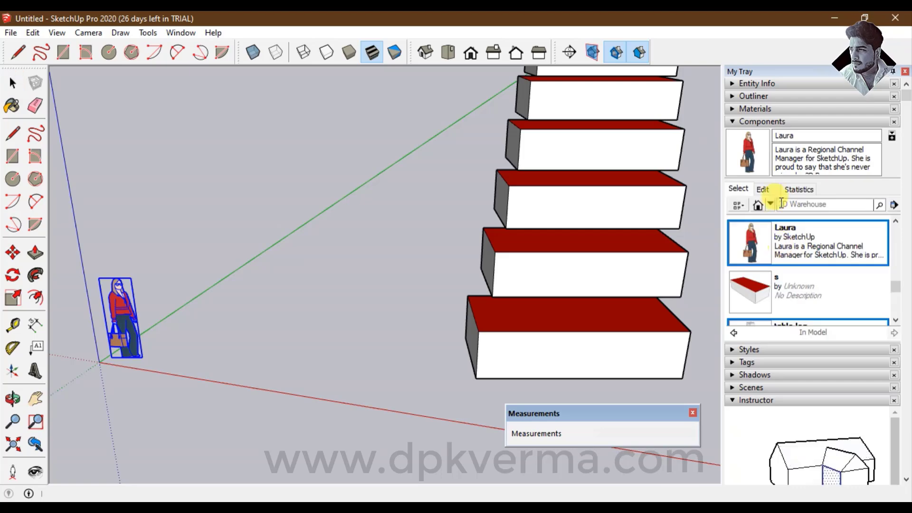
{"action": "left_click", "coordinate": [762, 189]}
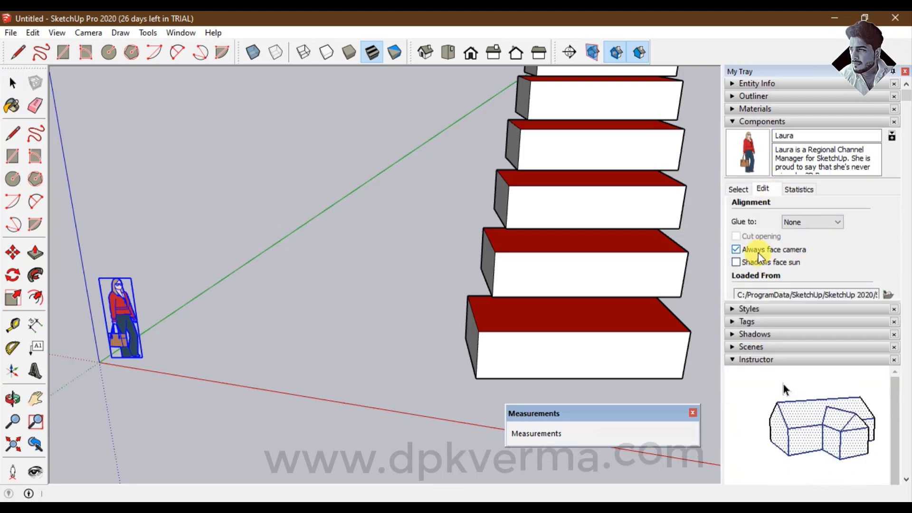
{"action": "left_click", "coordinate": [735, 250]}
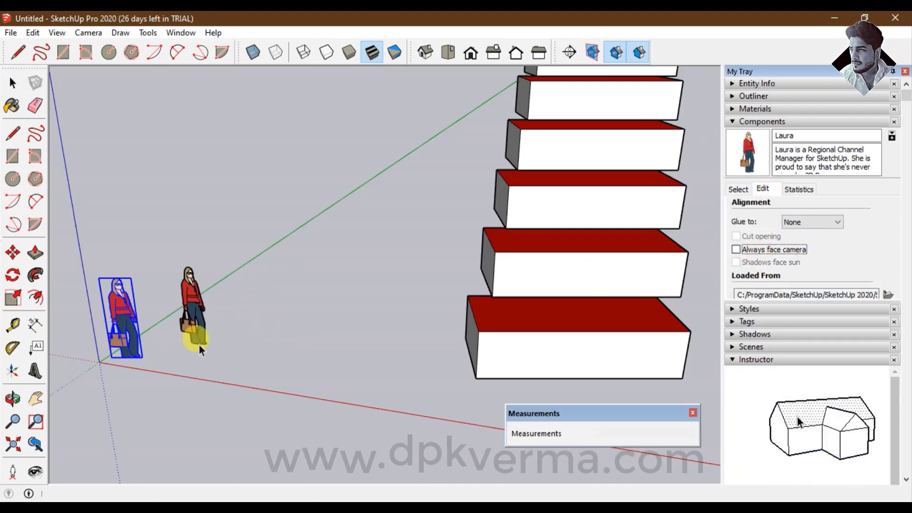
{"action": "mouse_move", "coordinate": [197, 333]}
{"action": "middle_mouse_down"}
{"action": "mouse_move", "coordinate": [485, 315]}
{"action": "mouse_move", "coordinate": [570, 295]}
{"action": "mouse_move", "coordinate": [319, 366]}
{"action": "mouse_move", "coordinate": [185, 332]}
{"action": "middle_mouse_up"}
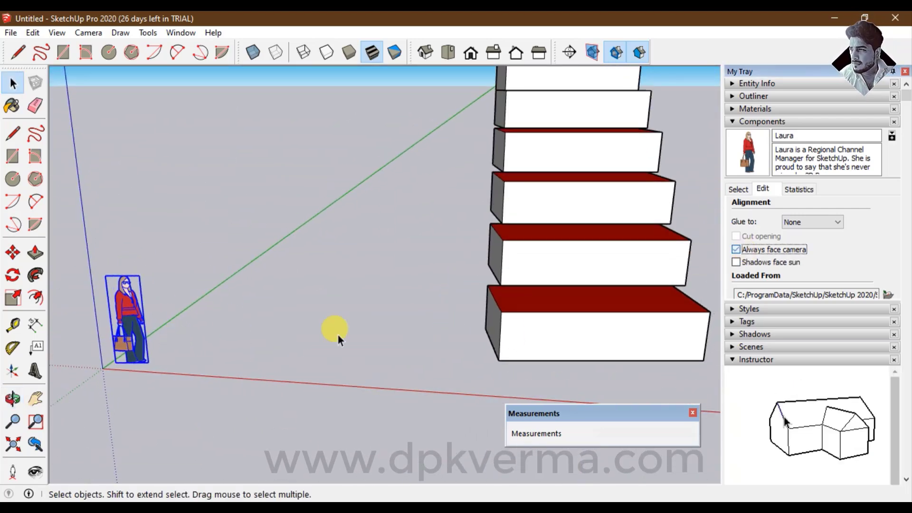
{"action": "mouse_move", "coordinate": [338, 335]}
{"action": "middle_mouse_down"}
{"action": "mouse_move", "coordinate": [342, 319]}
{"action": "mouse_move", "coordinate": [234, 332]}
{"action": "mouse_move", "coordinate": [498, 333]}
{"action": "mouse_move", "coordinate": [631, 320]}
{"action": "middle_mouse_up"}
- Keep Laura's facing turned off, then uncheck 'Always face camera' for the red step component
{"action": "left_click", "coordinate": [795, 250]}
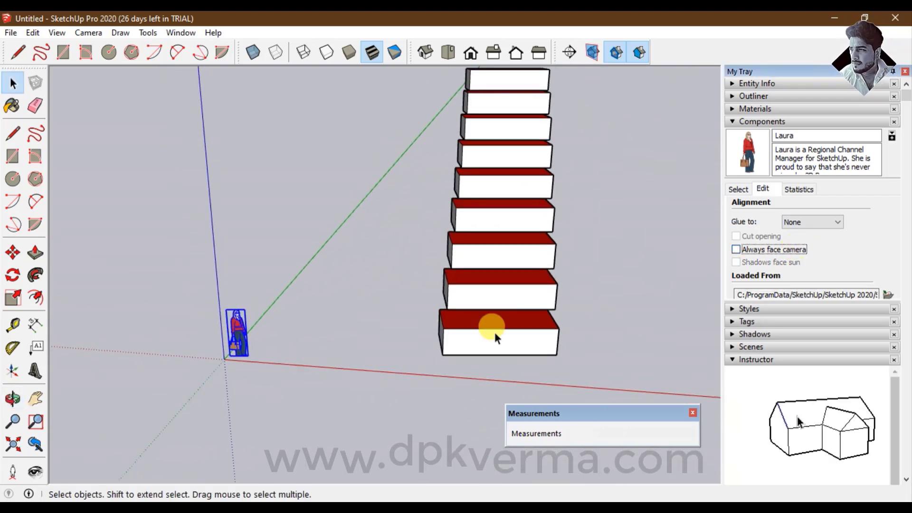
{"action": "mouse_move", "coordinate": [488, 326]}
{"action": "middle_mouse_down"}
{"action": "mouse_move", "coordinate": [285, 369]}
{"action": "mouse_move", "coordinate": [483, 336]}
{"action": "middle_mouse_up"}
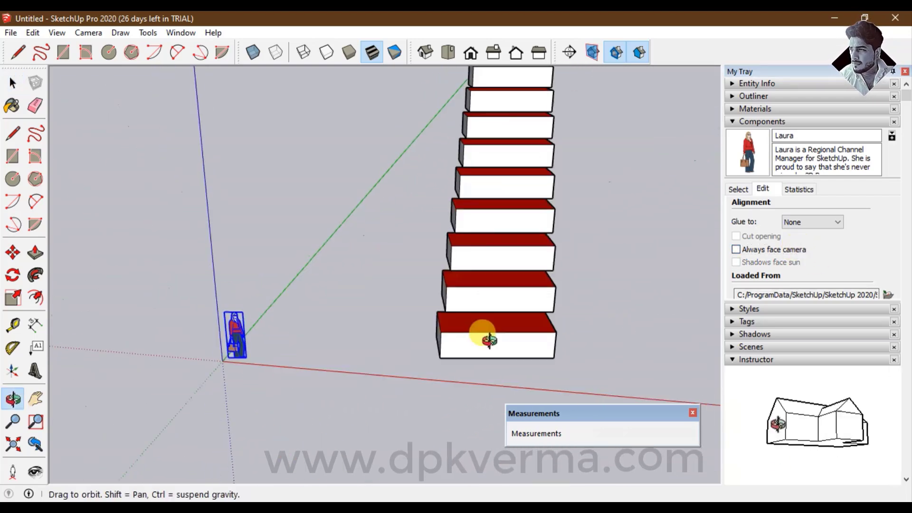
{"action": "left_click", "coordinate": [741, 192]}
{"action": "left_click", "coordinate": [786, 280]}
{"action": "left_click", "coordinate": [765, 190]}
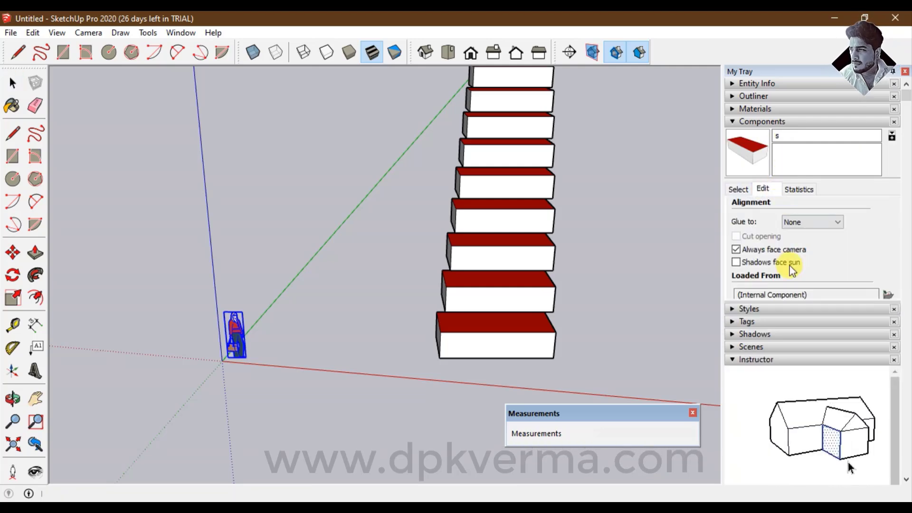
{"action": "left_click", "coordinate": [765, 252]}
- Orbit around the staircase to confirm the steps now stay fixed
{"action": "mouse_move", "coordinate": [550, 300]}
{"action": "middle_mouse_down"}
{"action": "mouse_move", "coordinate": [383, 319]}
{"action": "mouse_move", "coordinate": [285, 287]}
{"action": "mouse_move", "coordinate": [350, 316]}
{"action": "mouse_move", "coordinate": [457, 319]}
{"action": "mouse_move", "coordinate": [356, 336]}
{"action": "mouse_move", "coordinate": [303, 201]}
{"action": "middle_mouse_up"}
{"action": "mouse_move", "coordinate": [303, 201]}
{"action": "left_mouse_down"}
{"action": "mouse_move", "coordinate": [198, 249]}
{"action": "mouse_move", "coordinate": [452, 369]}
{"action": "mouse_move", "coordinate": [555, 374]}
{"action": "mouse_move", "coordinate": [486, 390]}
{"action": "left_mouse_up"}
{"action": "middle_click_drag", "start_coordinate": [487, 390], "coordinate": [570, 376]}
{"action": "scroll", "coordinate": [474, 322], "scroll_direction": "down", "scroll_amount": 2}
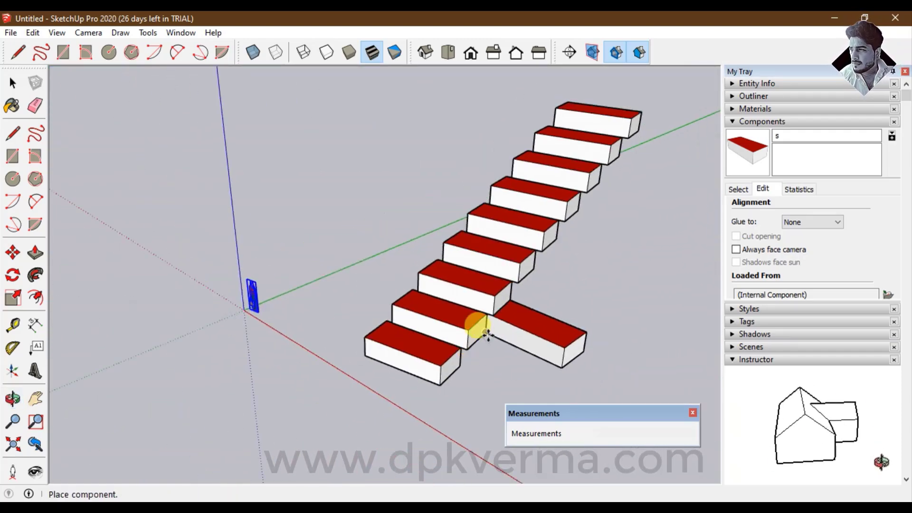
{"action": "scroll", "coordinate": [418, 365], "scroll_direction": "up", "scroll_amount": 2}
{"action": "left_click", "coordinate": [12, 83]}
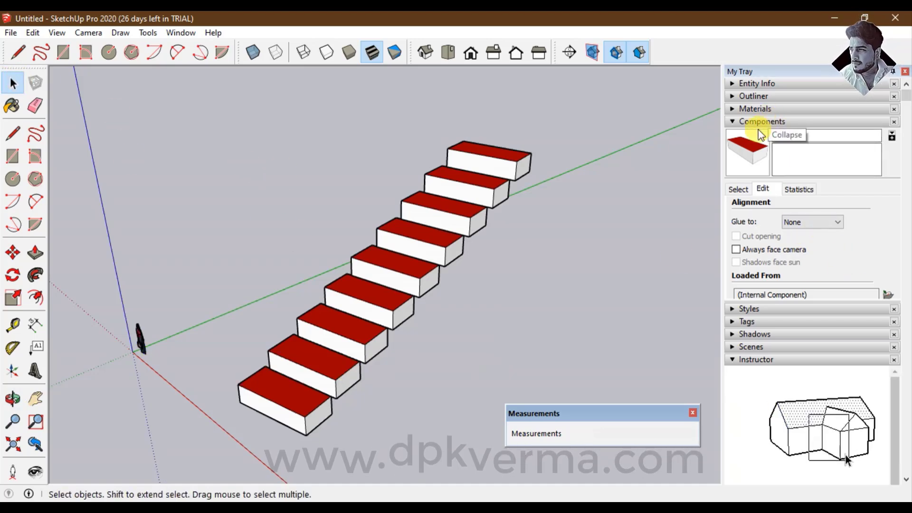
{"action": "scroll", "coordinate": [428, 301], "scroll_direction": "down", "scroll_amount": 2}
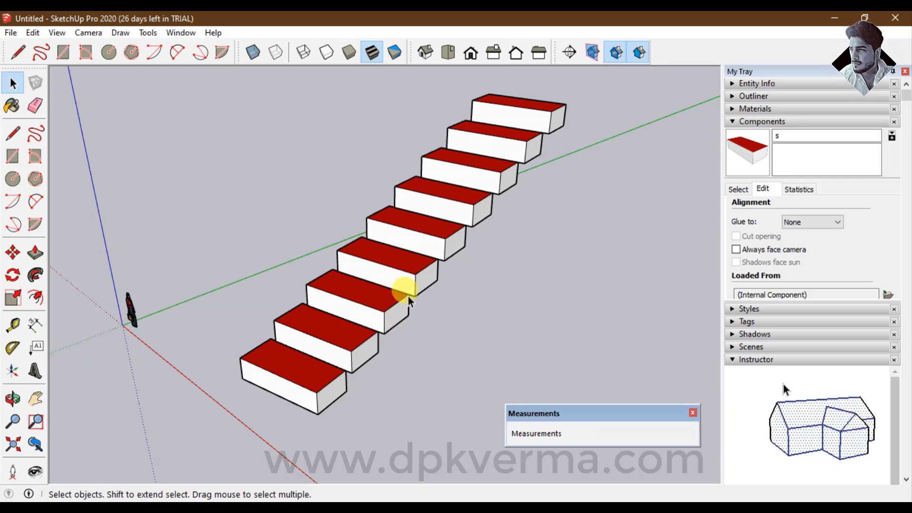
{"action": "mouse_move", "coordinate": [402, 287]}
{"action": "middle_mouse_down"}
{"action": "mouse_move", "coordinate": [389, 309]}
{"action": "mouse_move", "coordinate": [410, 307]}
{"action": "middle_mouse_up"}
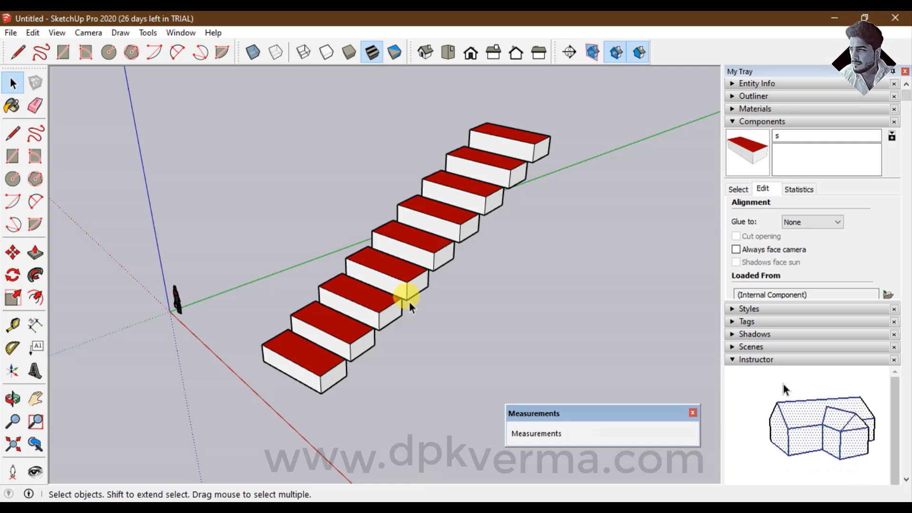
{"action": "middle_click_drag", "start_coordinate": [408, 306], "coordinate": [334, 304]}
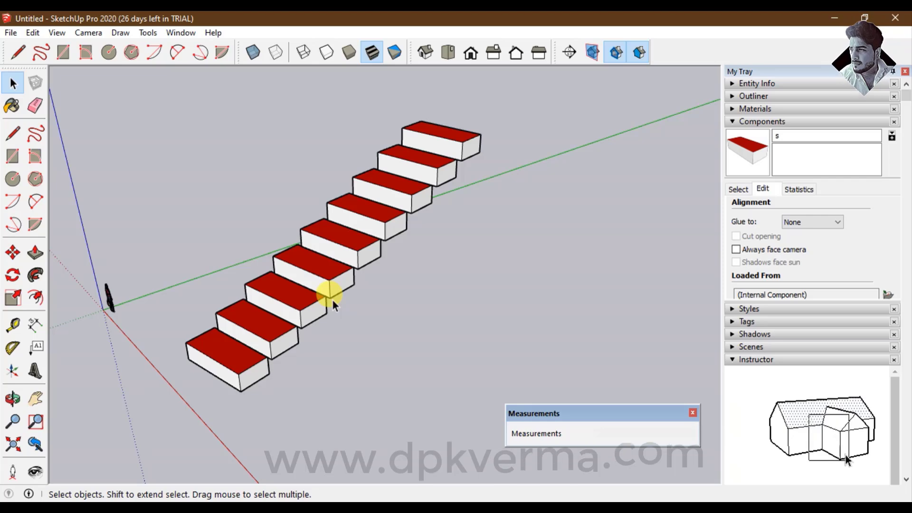
{"action": "middle_click_drag", "start_coordinate": [332, 304], "coordinate": [384, 302]}
{"action": "mouse_move", "coordinate": [384, 302]}
{"action": "left_mouse_down"}
{"action": "mouse_move", "coordinate": [505, 308]}
{"action": "mouse_move", "coordinate": [240, 316]}
{"action": "mouse_move", "coordinate": [309, 309]}
{"action": "mouse_move", "coordinate": [285, 317]}
{"action": "mouse_move", "coordinate": [280, 299]}
{"action": "left_mouse_up"}
{"action": "key", "text": "space"}
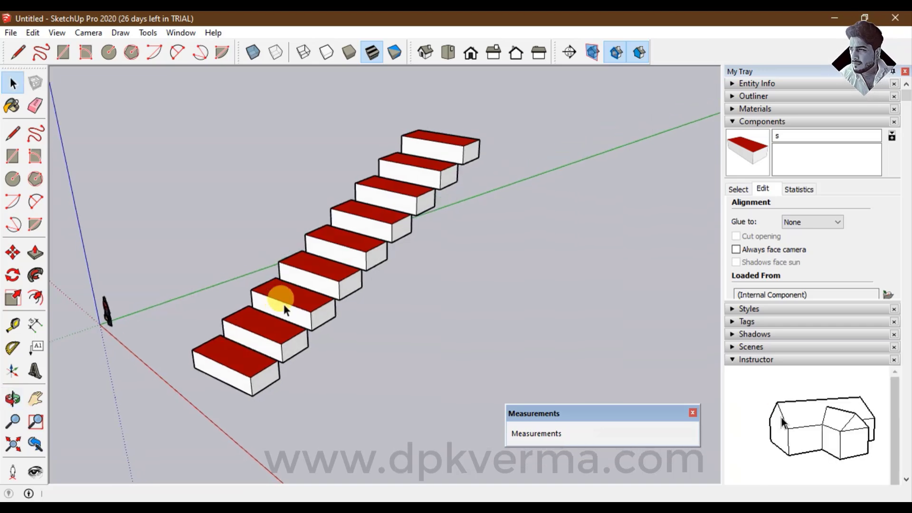